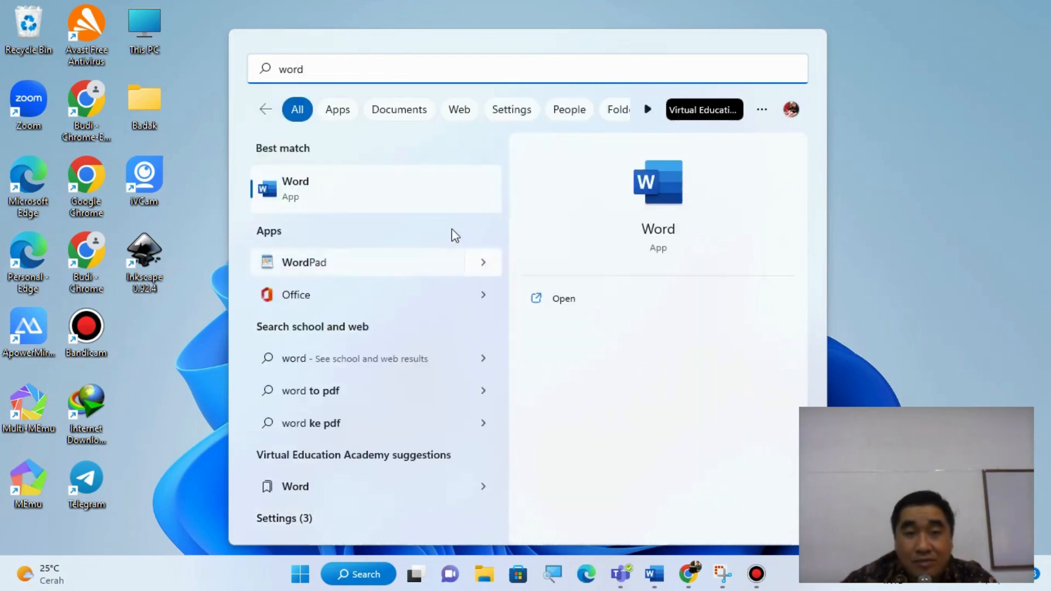
- Open Word in a maximized window and create a blank document
left_click(564, 298)
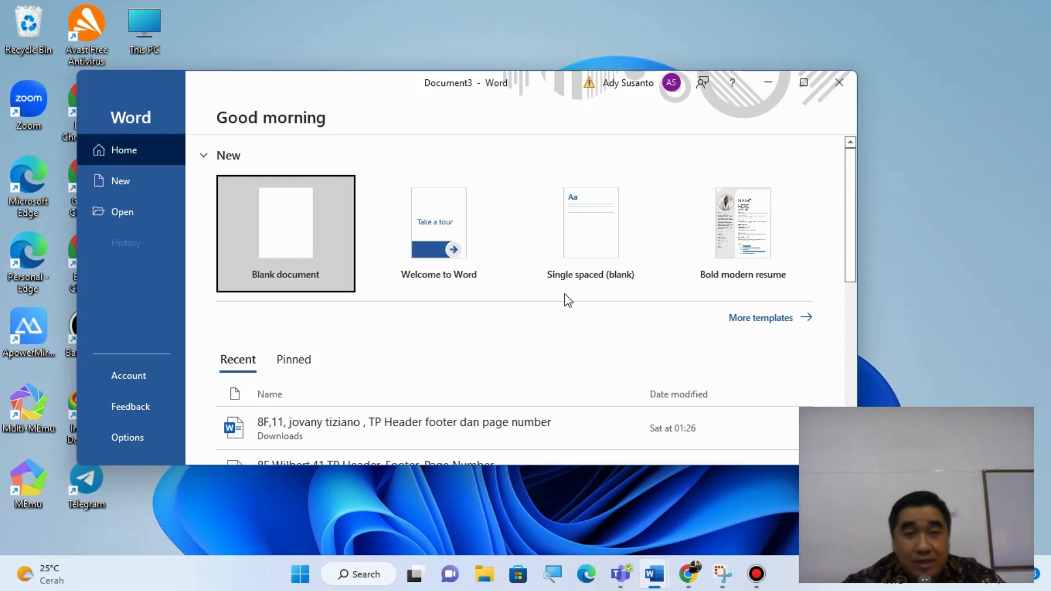
left_click(805, 85)
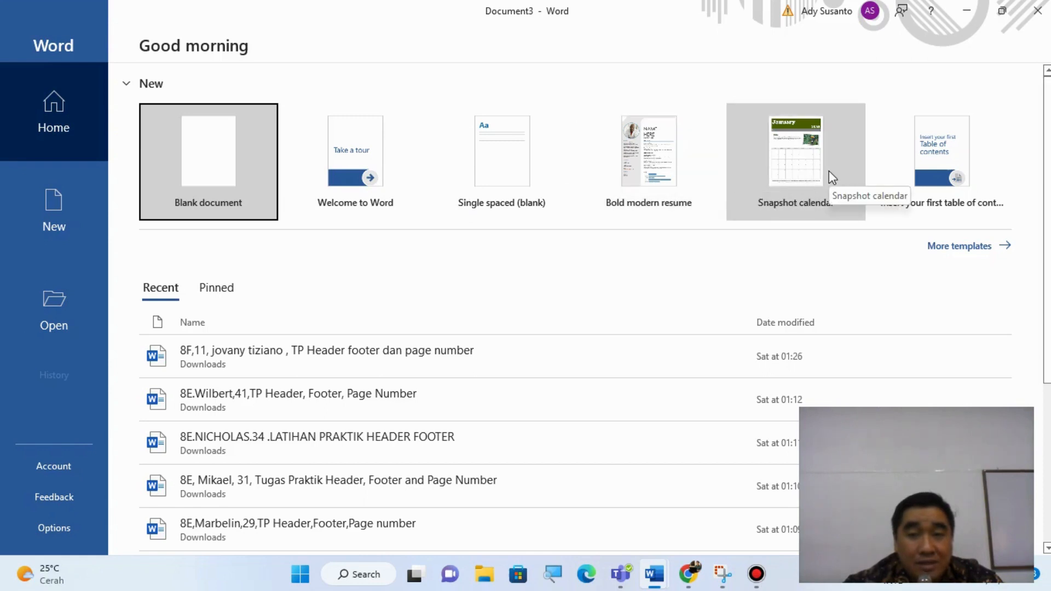
left_click(230, 185)
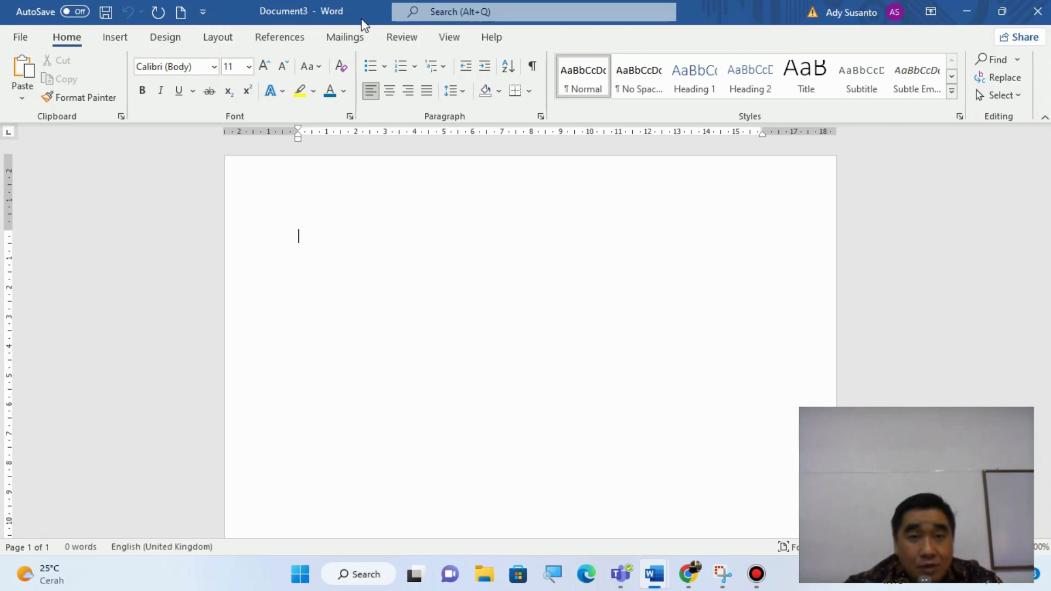
- Hide the document rulers and show them again
left_click(448, 38)
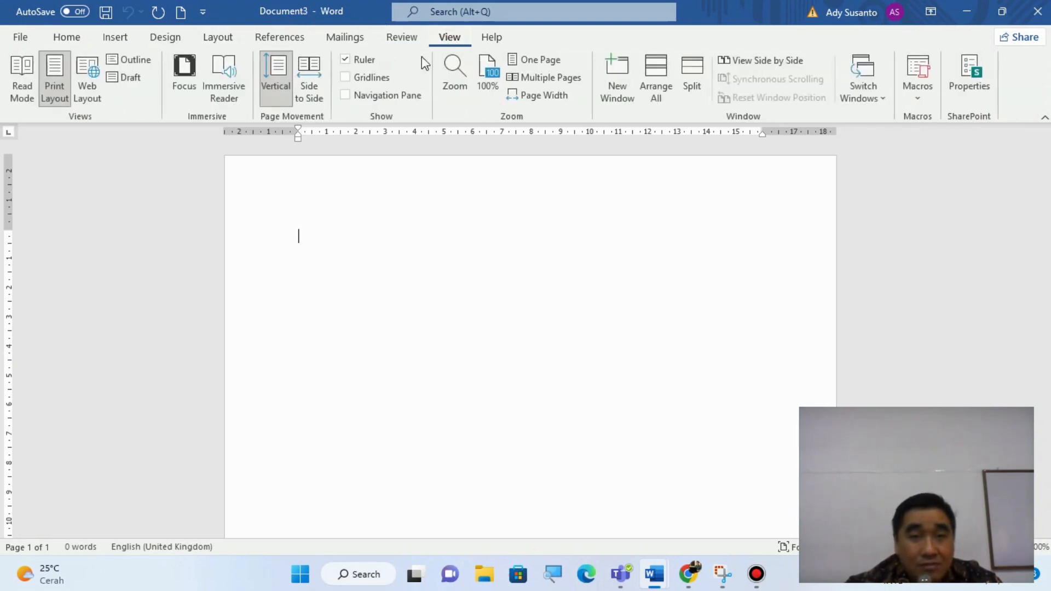
left_click(356, 63)
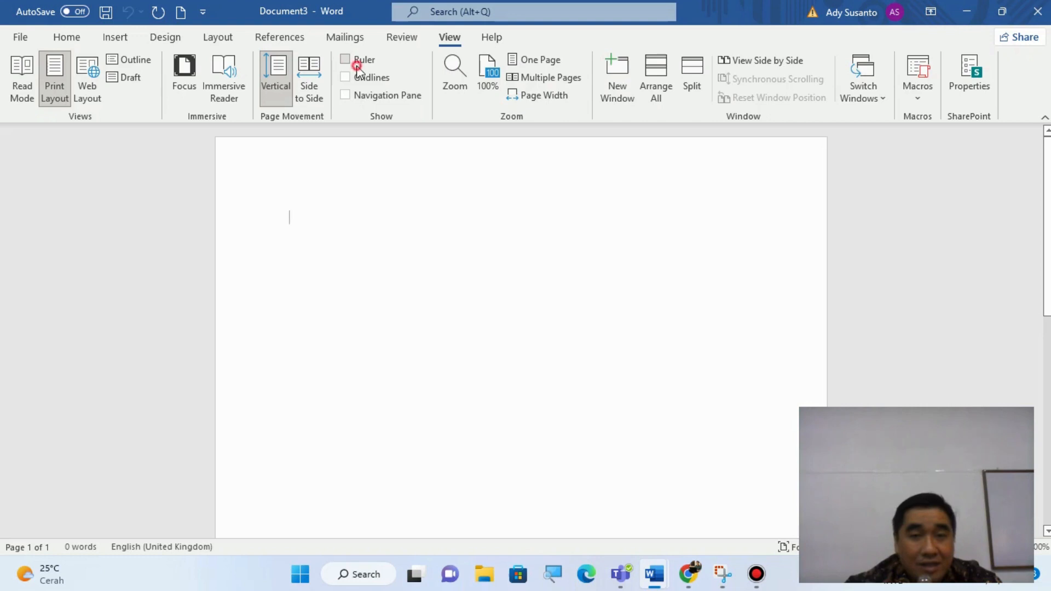
left_click(357, 65)
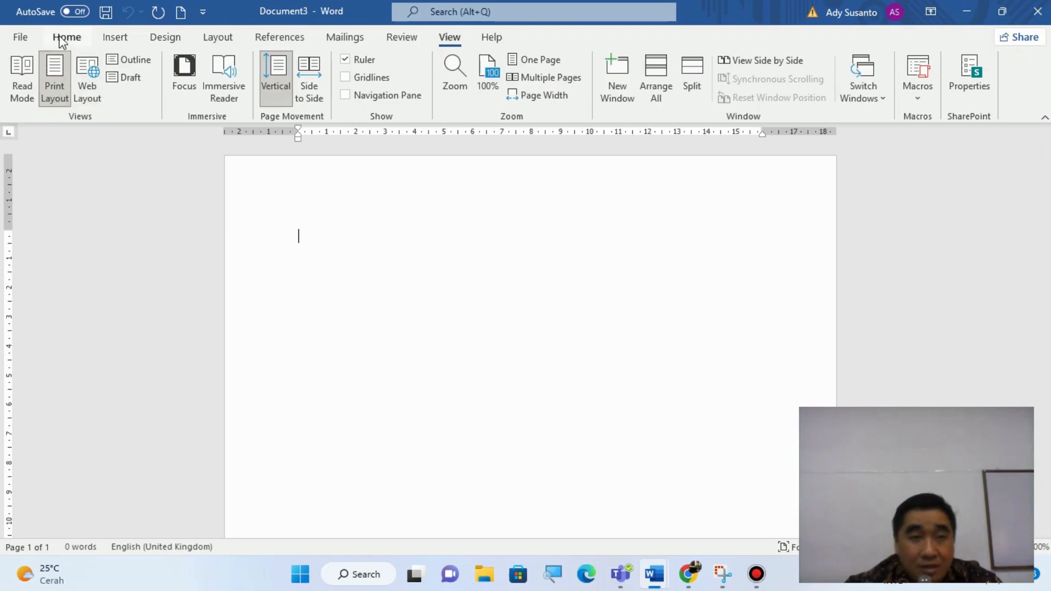
- Set the unit for displayed measurements to Centimeters in the advanced Word options
left_click(20, 38)
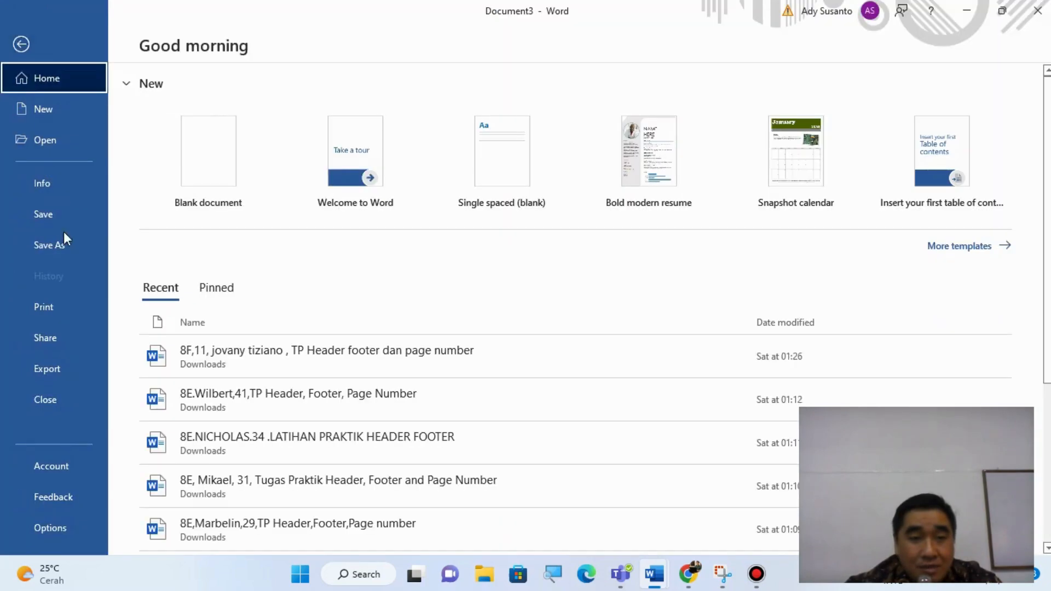
left_click(65, 528)
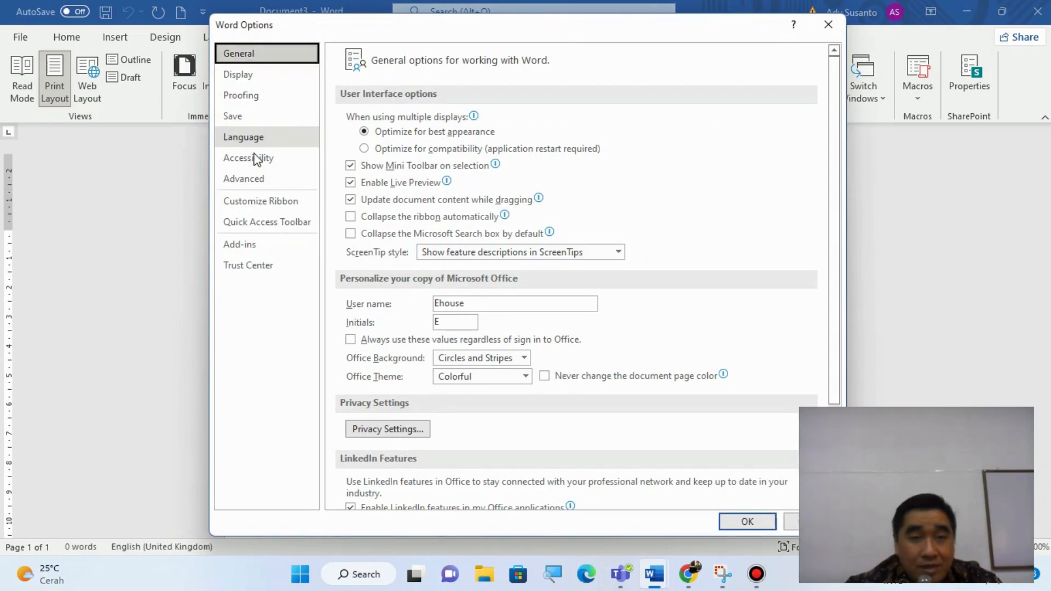
left_click(257, 184)
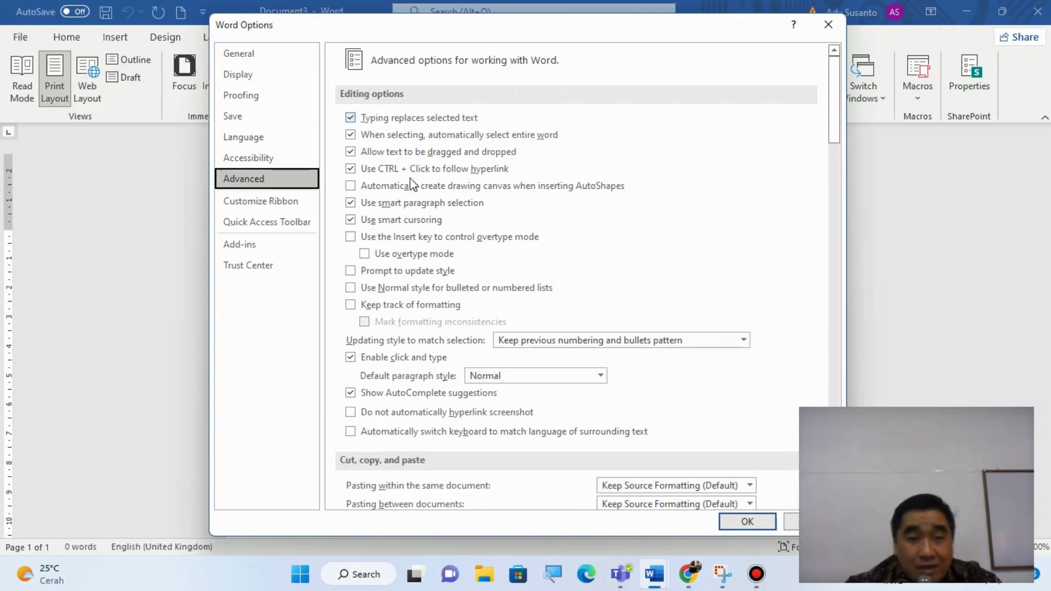
scroll(473, 367, "down", 2)
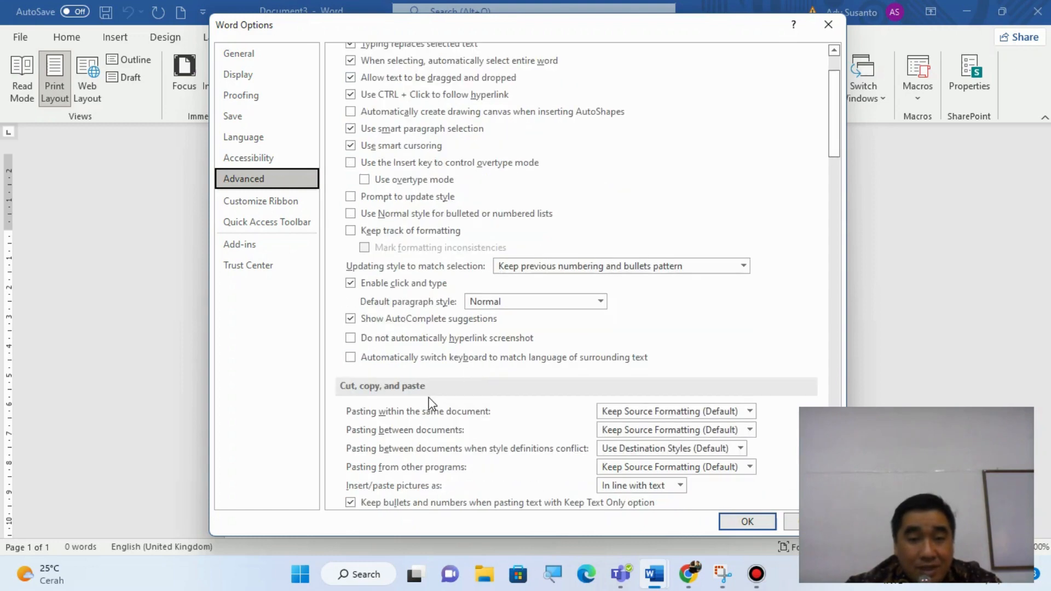
scroll(430, 404, "down", 2)
scroll(430, 405, "down", 2)
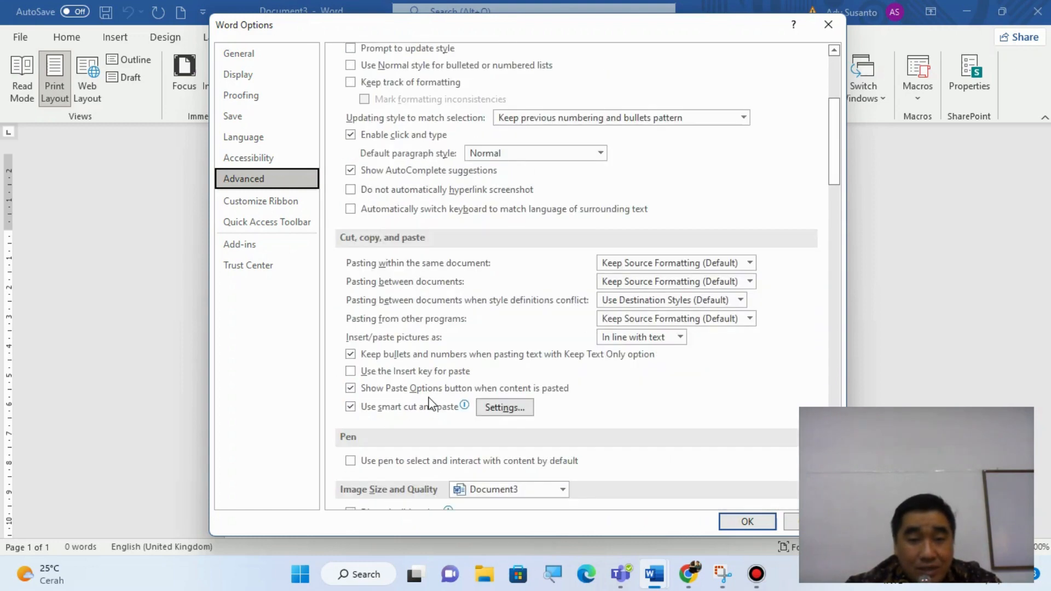
scroll(432, 404, "down", 1)
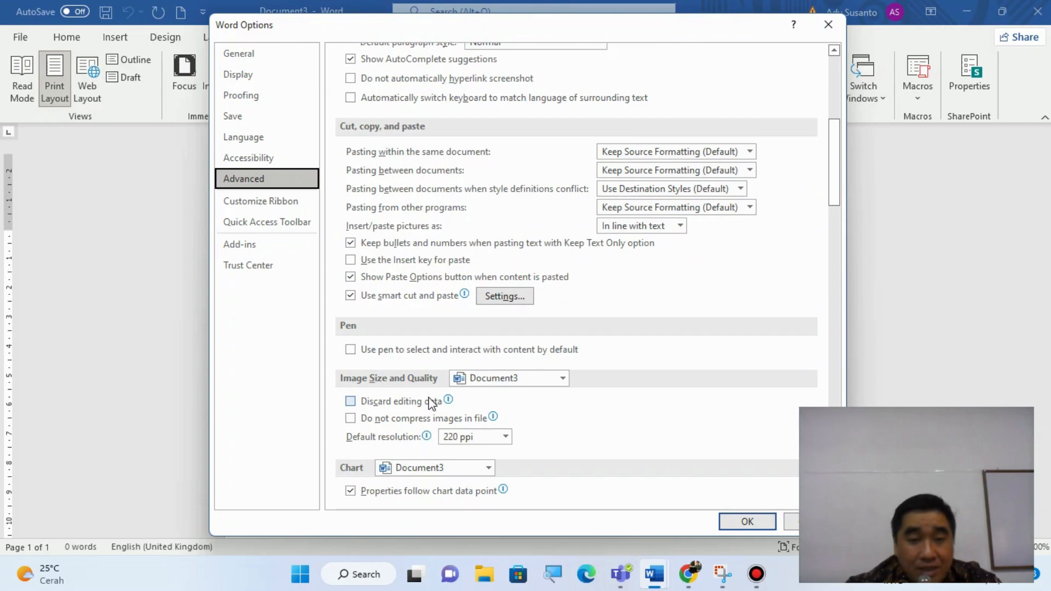
scroll(432, 404, "down", 2)
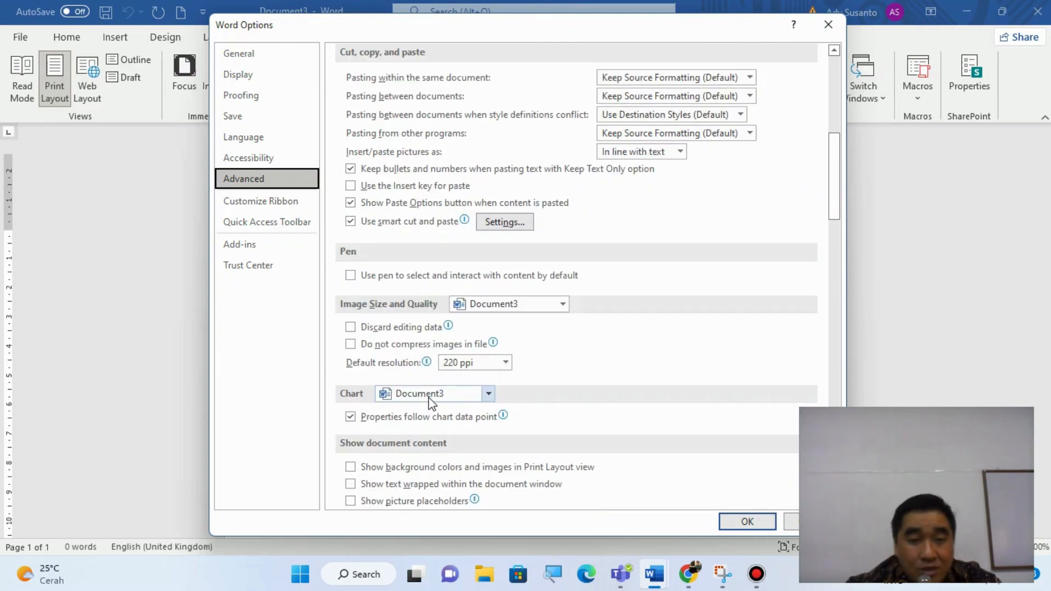
scroll(432, 404, "up", 1)
scroll(430, 402, "down", 1)
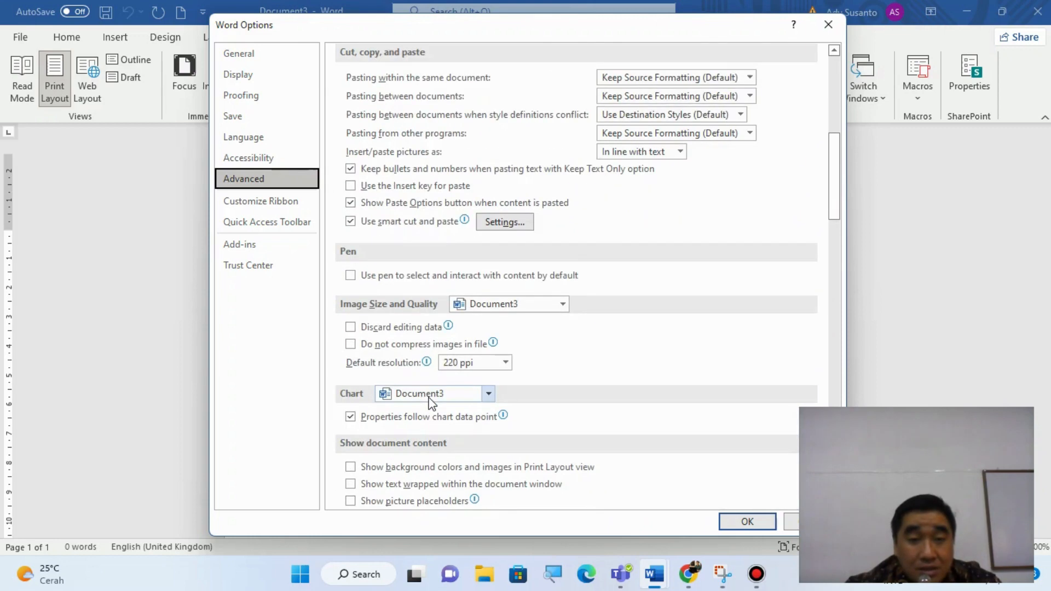
scroll(430, 404, "down", 4)
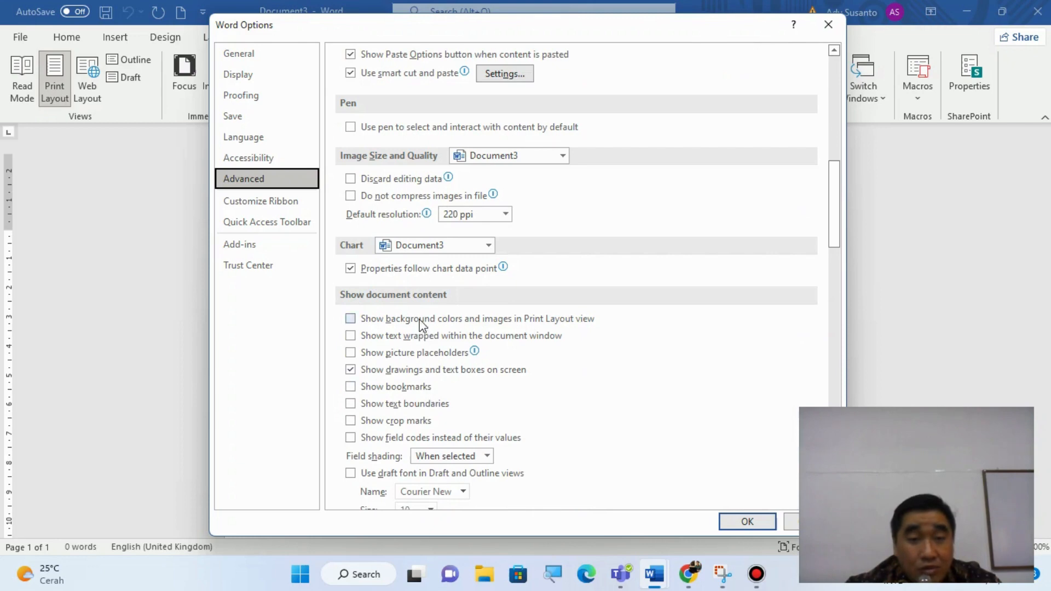
scroll(421, 329, "down", 2)
scroll(421, 323, "down", 2)
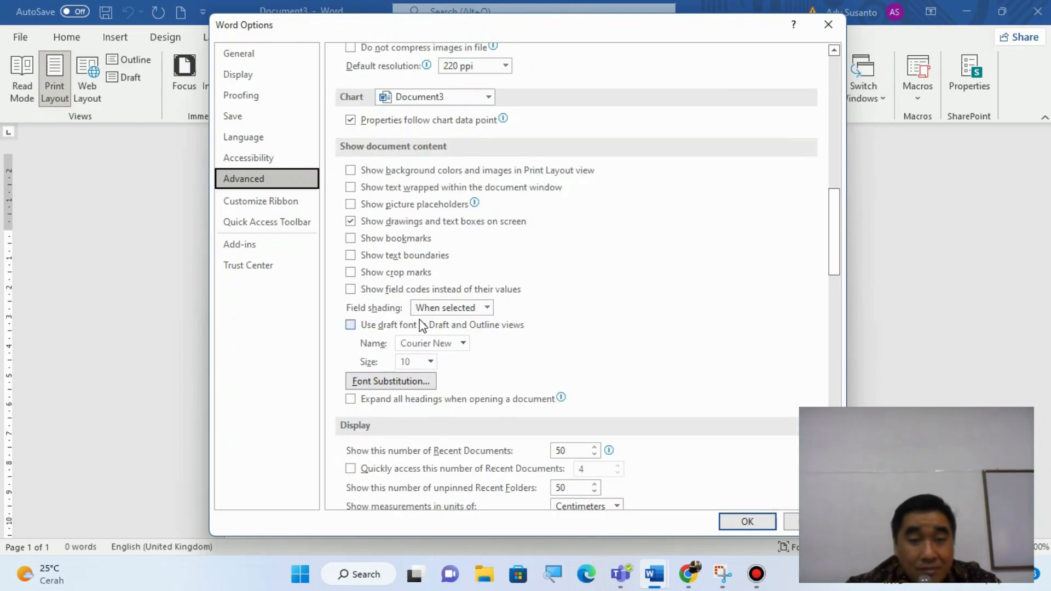
scroll(427, 466, "down", 3)
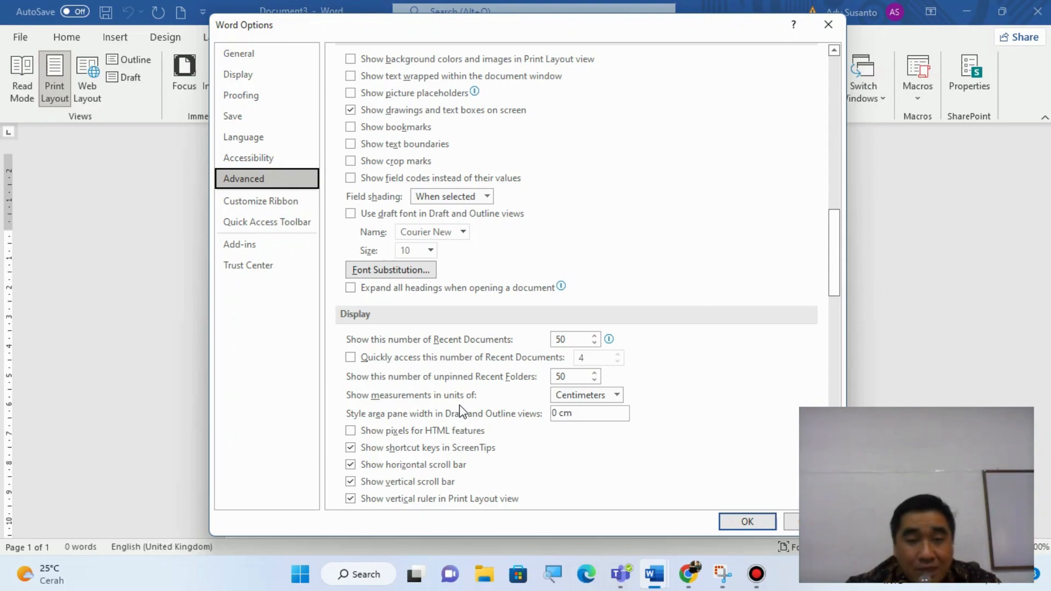
left_click(617, 396)
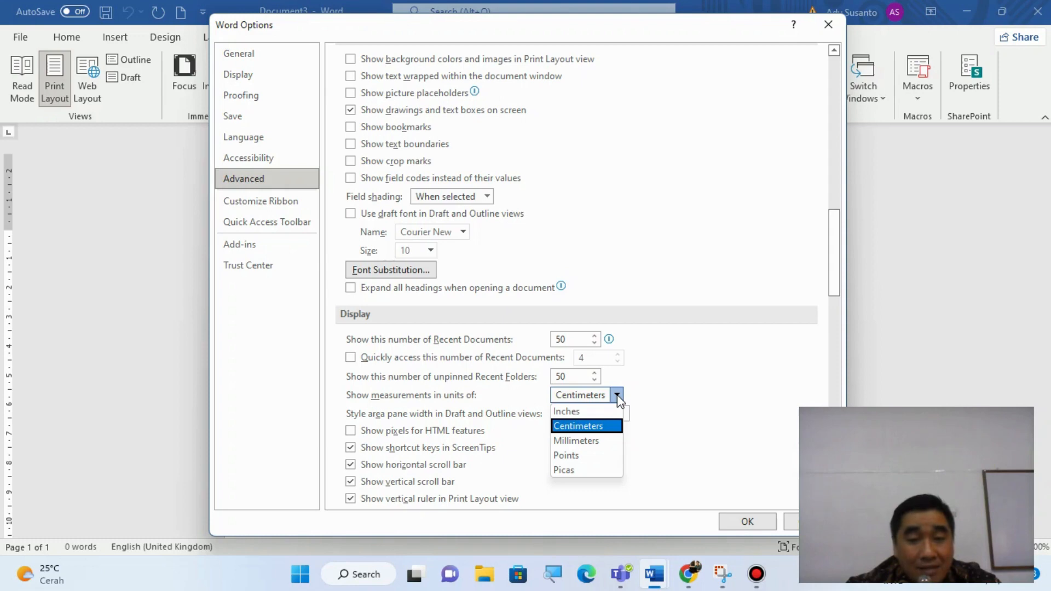
left_click(612, 429)
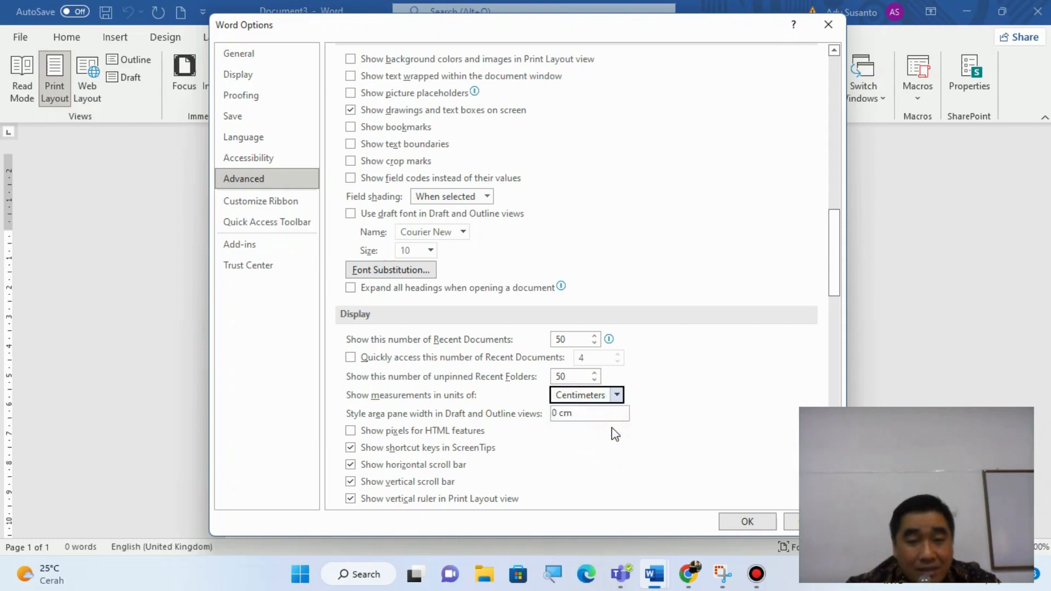
left_click(753, 525)
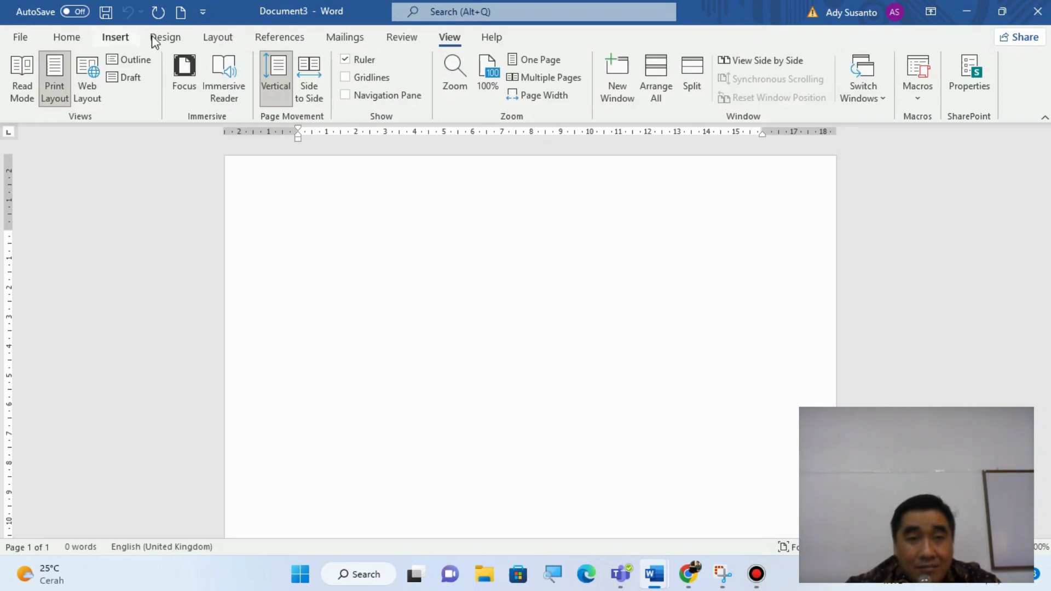
- Review the margin, paper and layout settings in Page Setup, leaving the dialog without changes
left_click(219, 38)
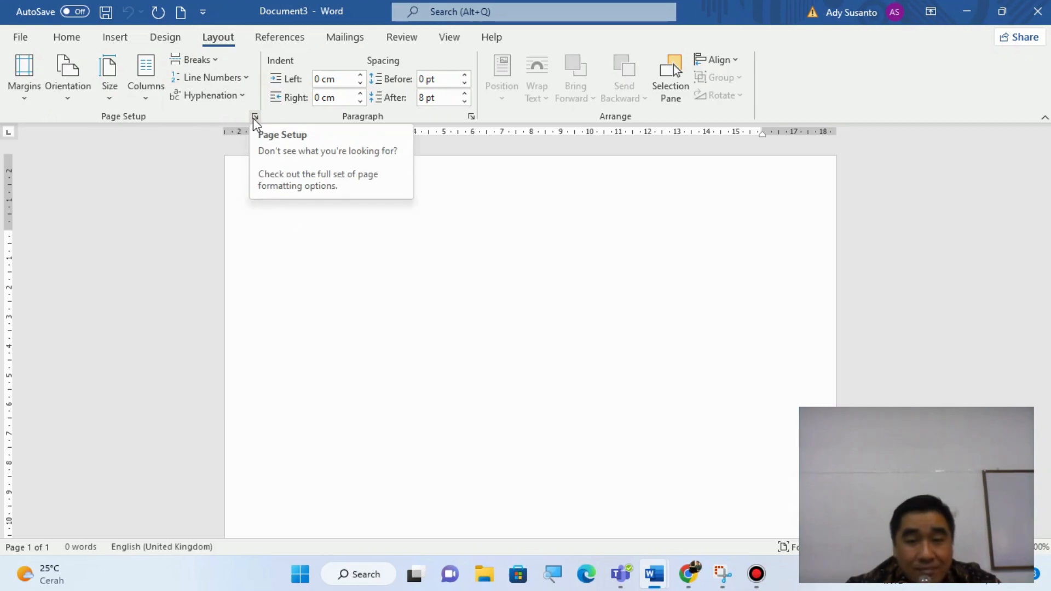
left_click(255, 118)
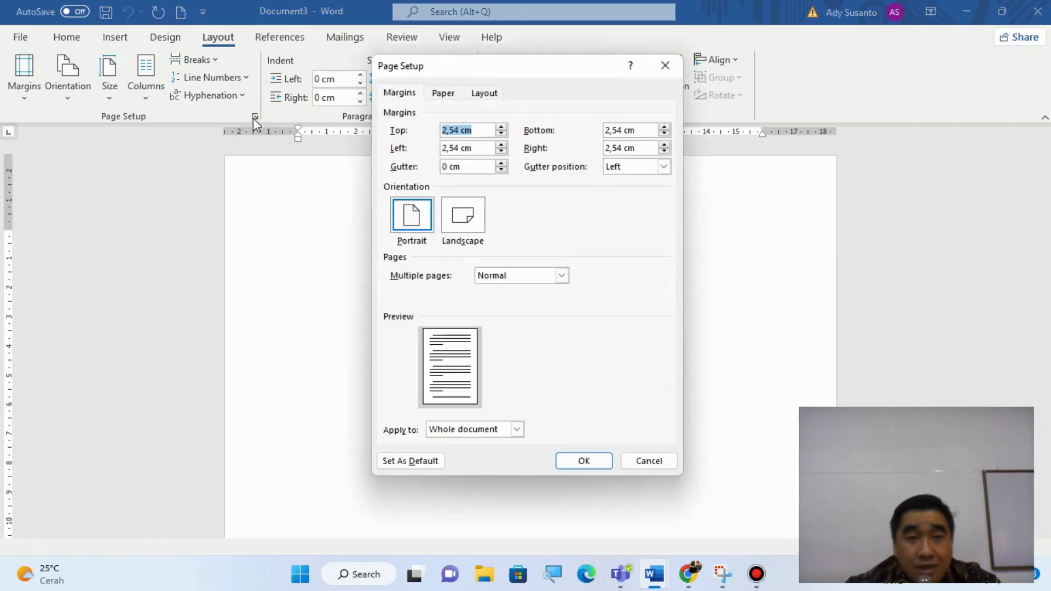
left_click(474, 75)
left_click_drag(474, 75, 410, 100)
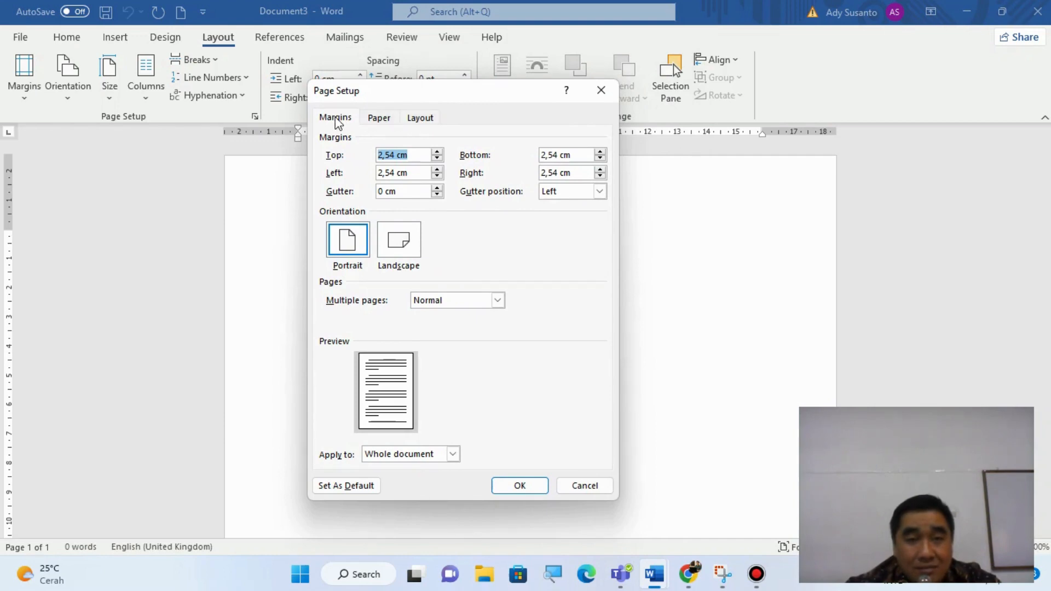
left_click(380, 120)
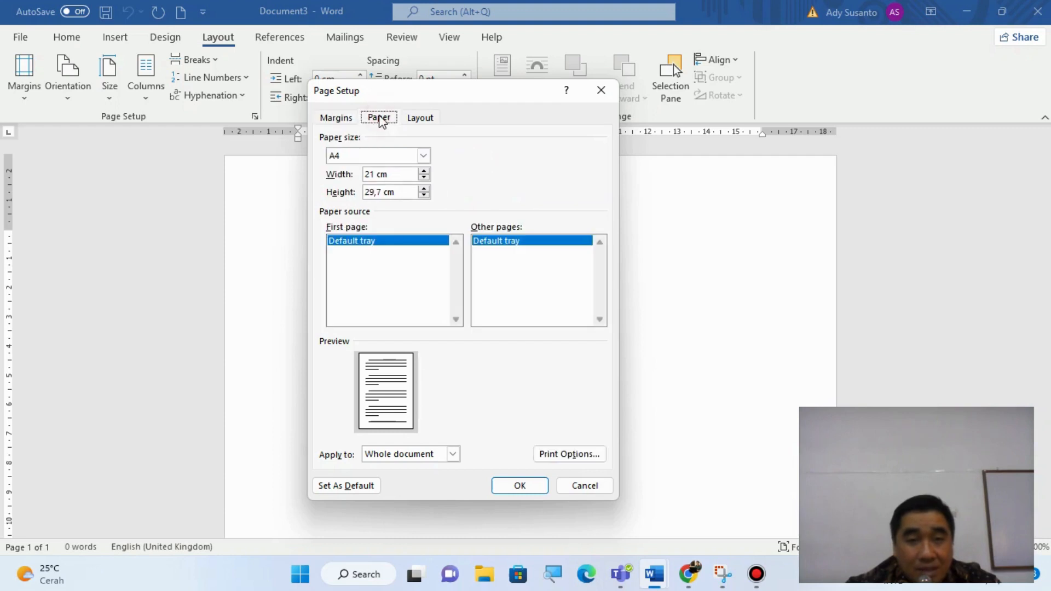
left_click(423, 119)
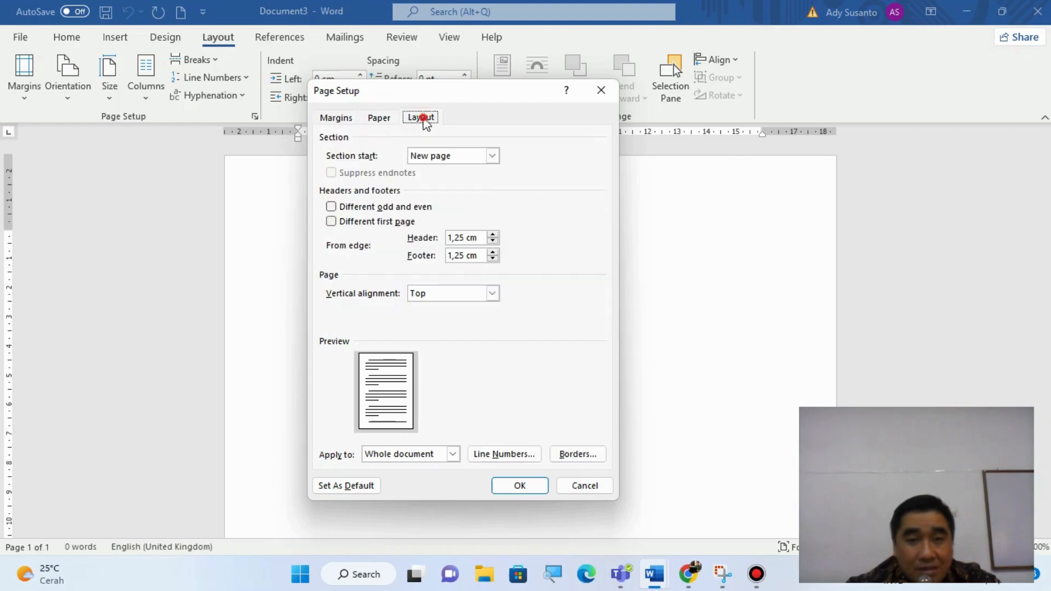
left_click(325, 120)
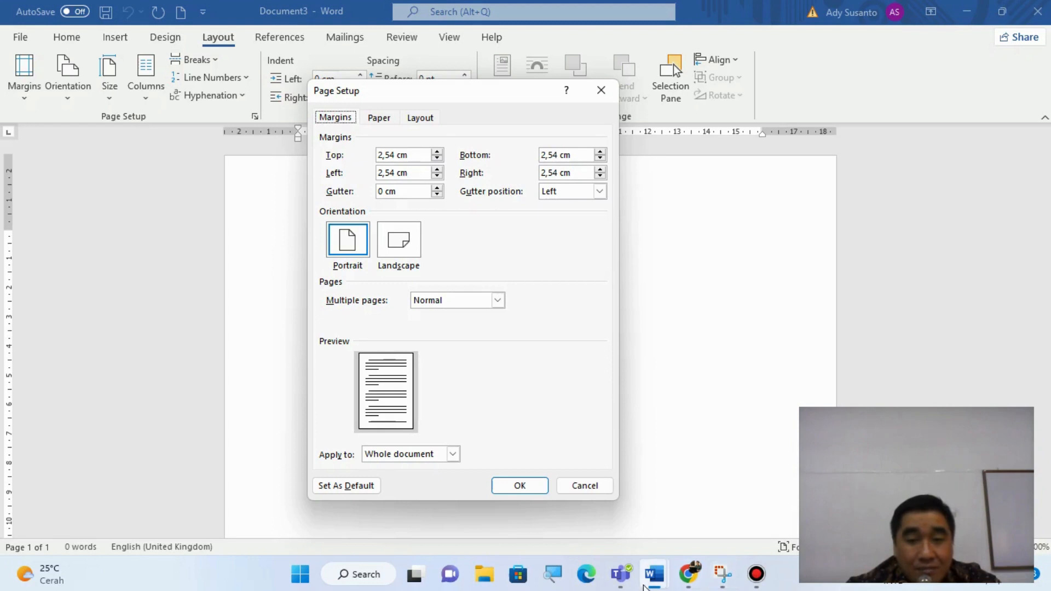
mouse_move(644, 587)
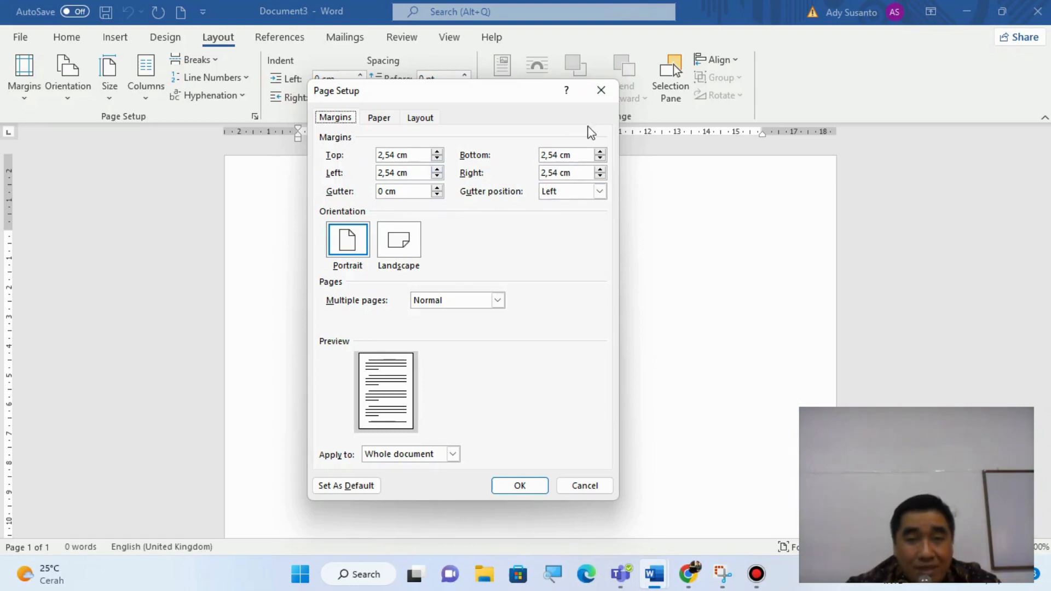
left_click(591, 98)
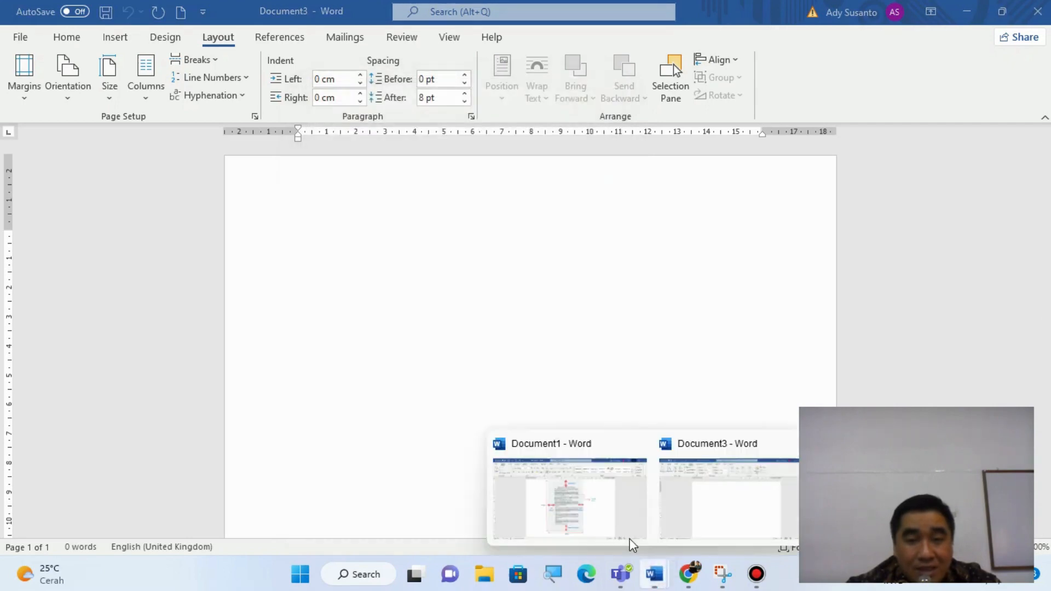
- Examine the page margin diagram in Document1 and return to the blank Document3
left_click(616, 513)
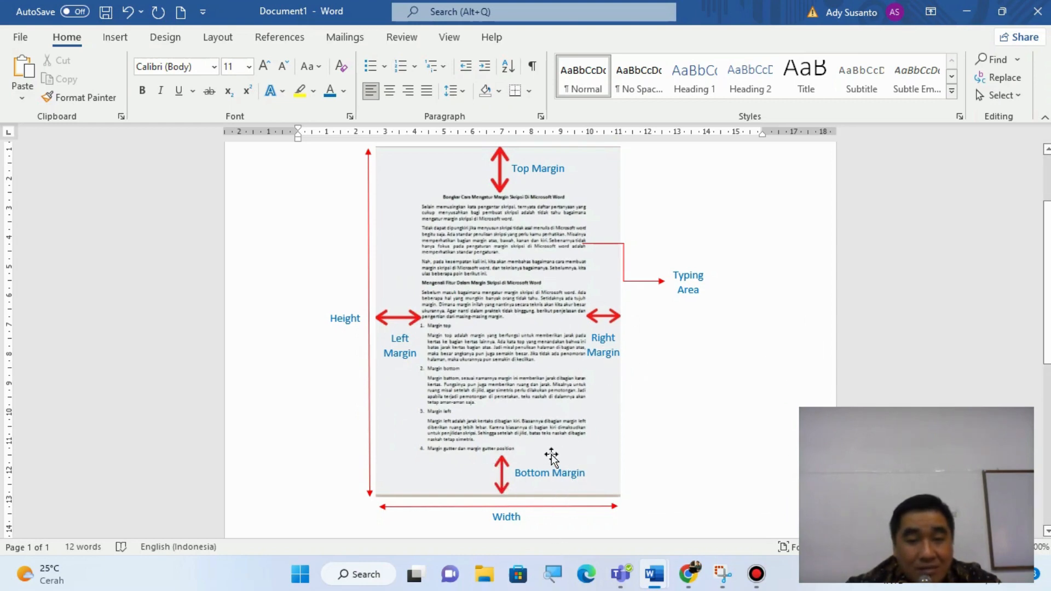
mouse_move(654, 574)
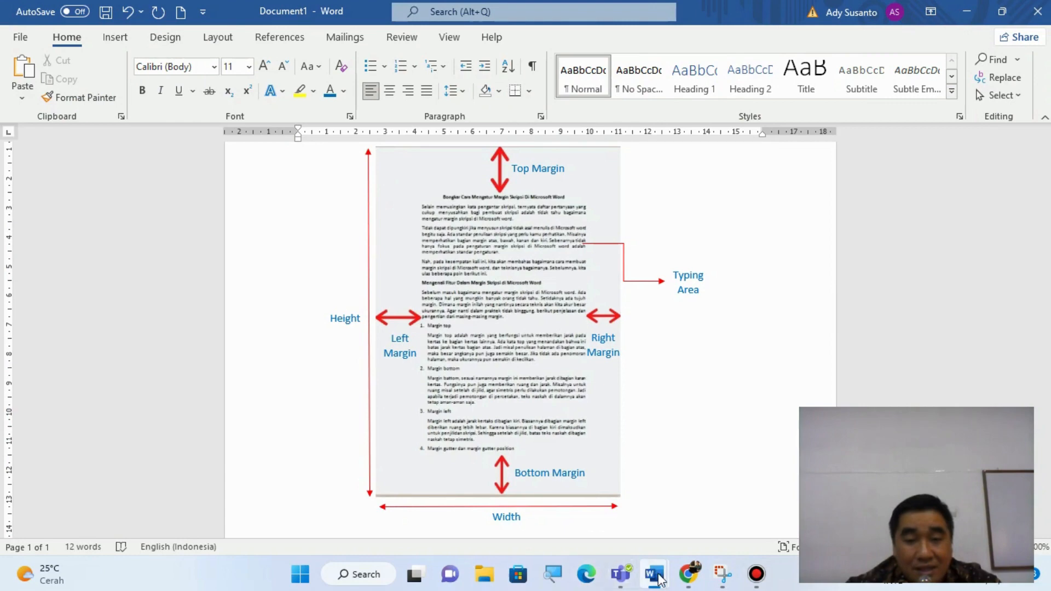
left_click(676, 488)
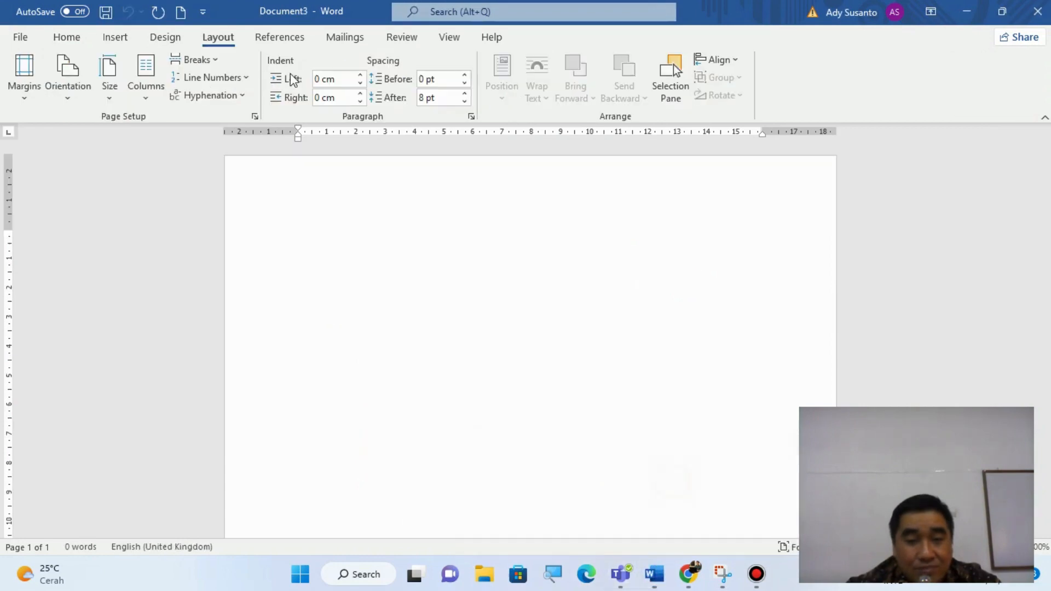
- Set the page's top margin to 3 cm in Page Setup
left_click(255, 118)
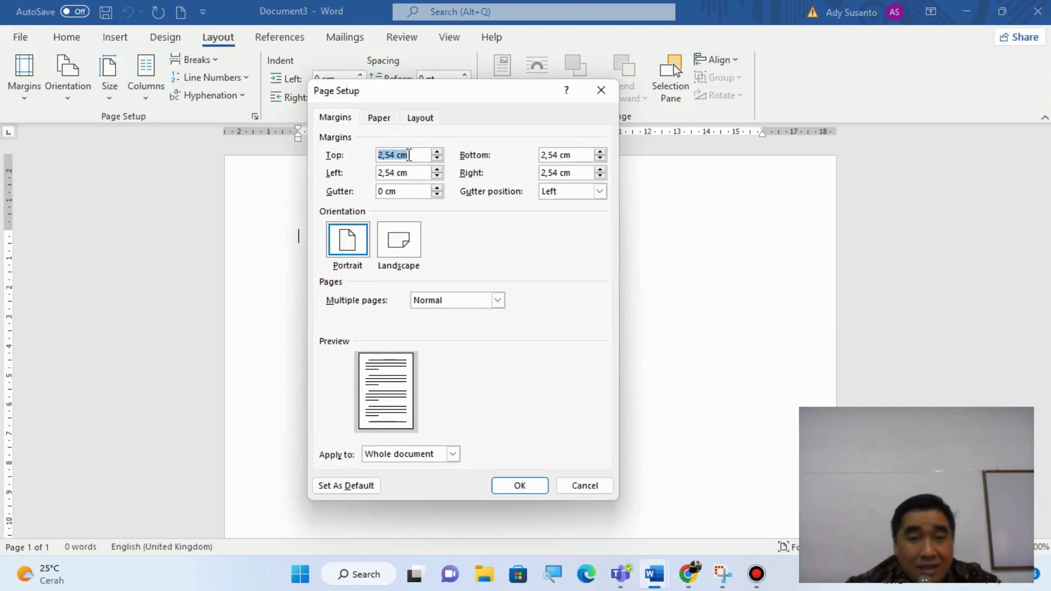
left_click(409, 155)
left_click(394, 156)
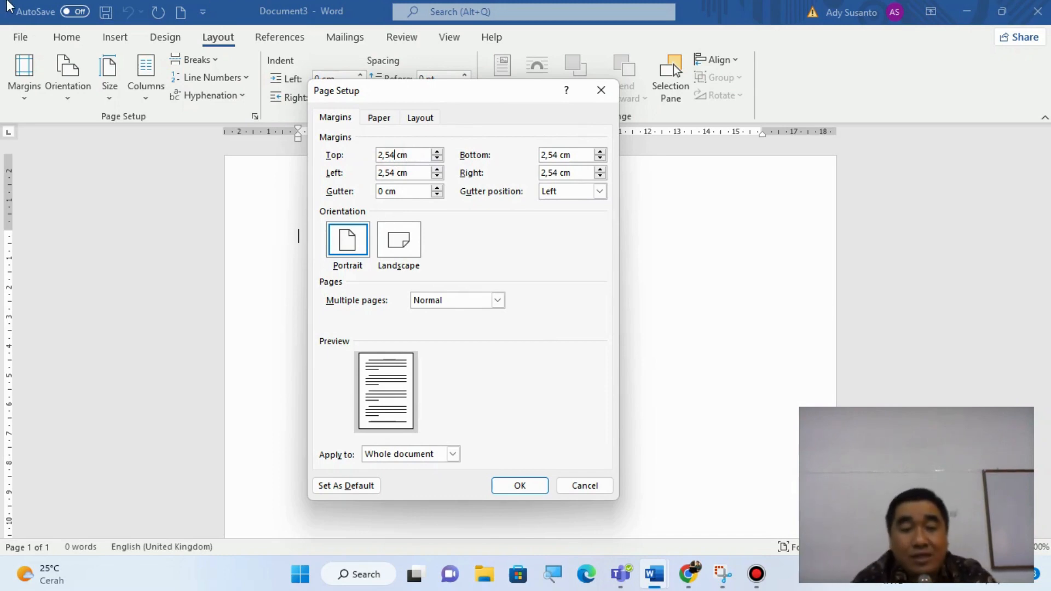
key("BackSpace")
key("BackSpace")
key("BackSpace")
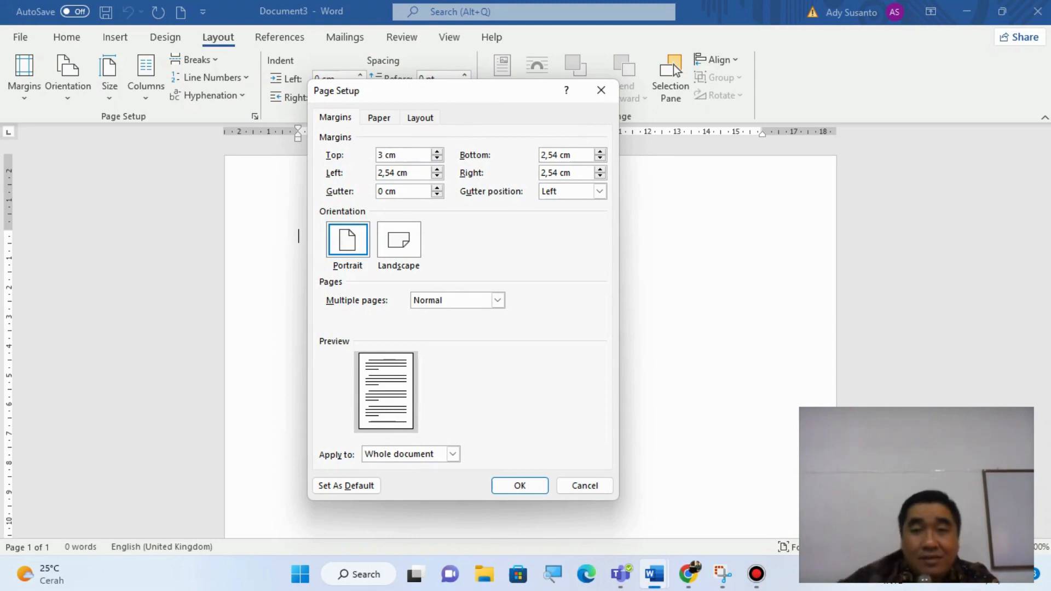
- Set the page's bottom margin to 2 cm in Page Setup
left_click(558, 155)
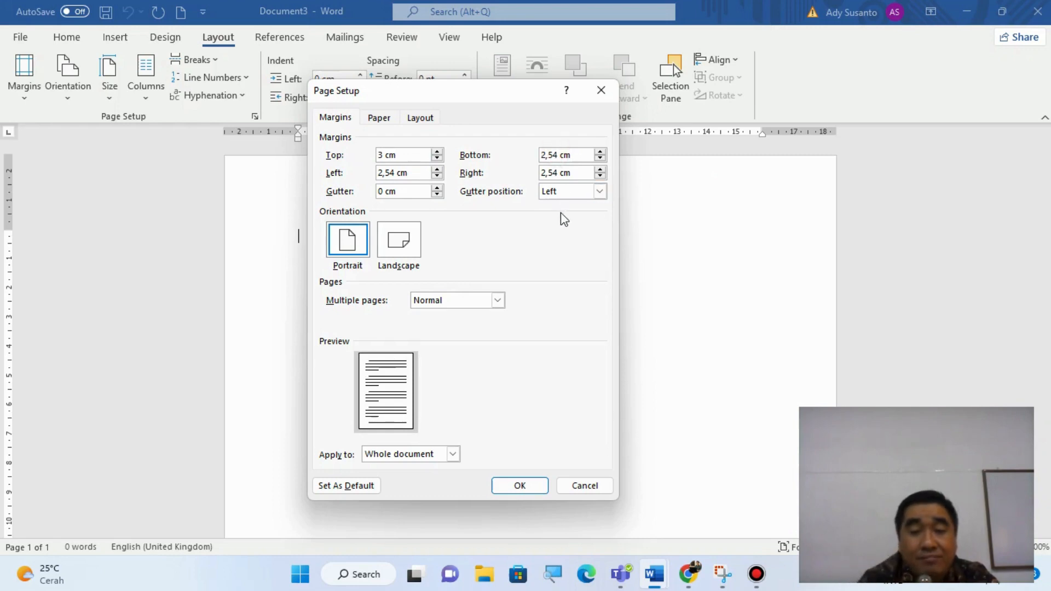
key("BackSpace")
key("BackSpace")
key("BackSpace")
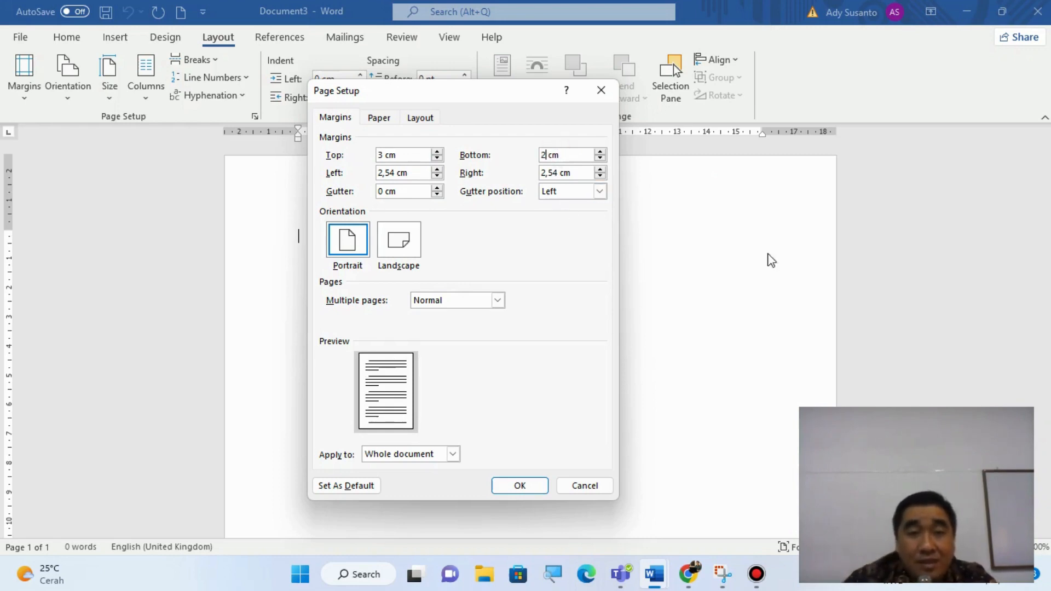
- Set the page's left margin to 3 cm in Page Setup
left_click(395, 172)
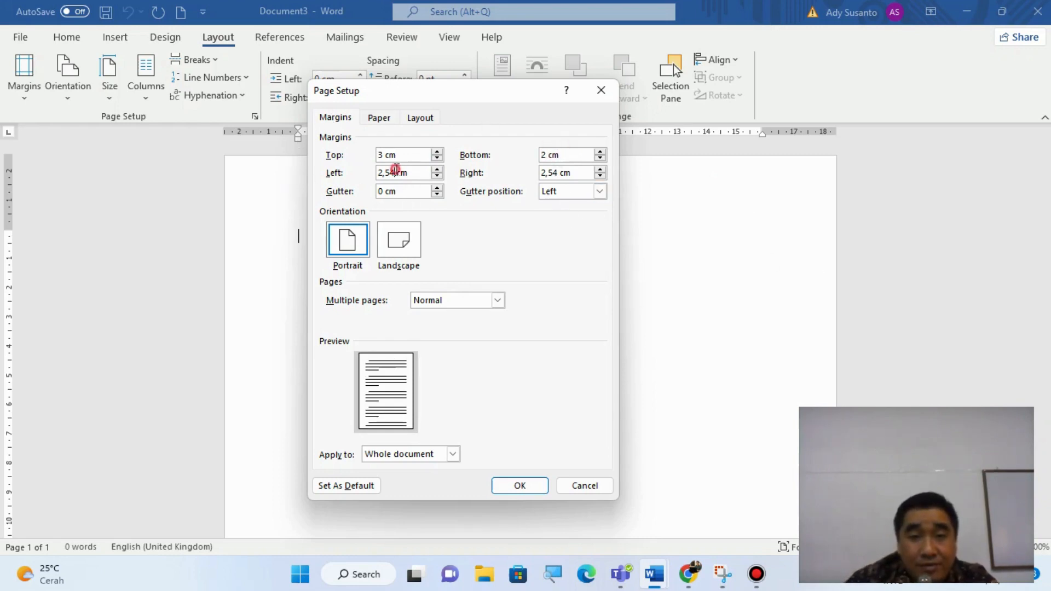
key("BackSpace")
key("BackSpace")
key("BackSpace")
key("BackSpace")
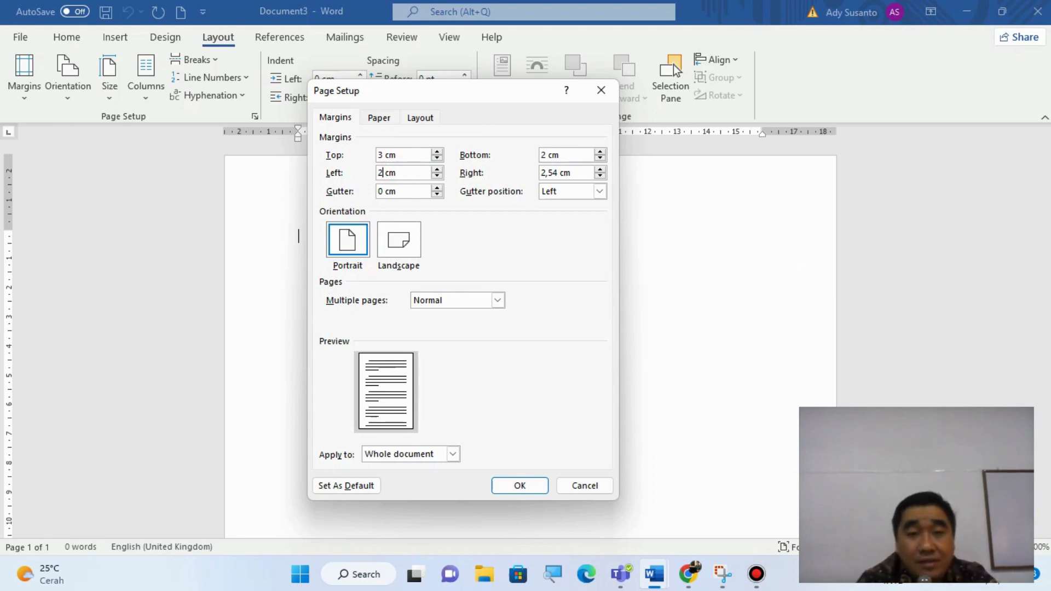
type("3 ")
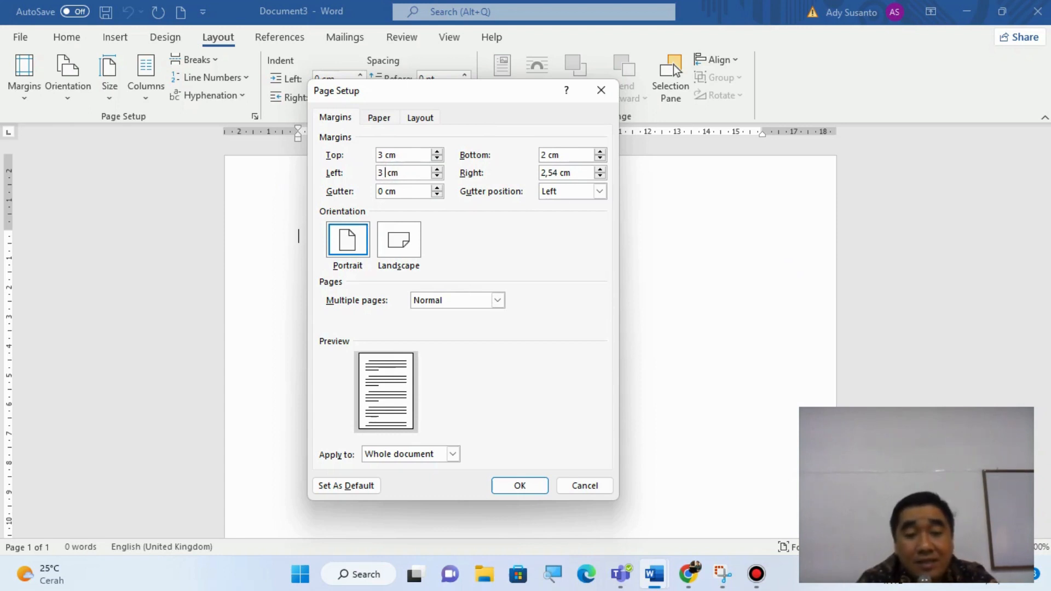
type("cm")
key("BackSpace")
key("BackSpace")
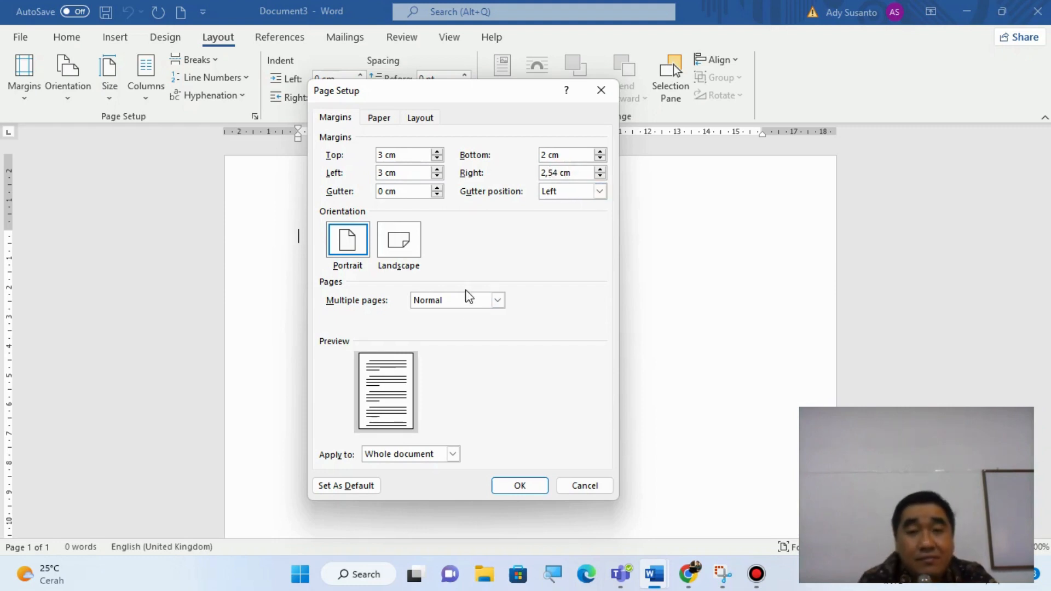
- Set the page's right margin to 1,5 cm, using a comma as the decimal separator
key("BackSpace")
key("BackSpace")
key("BackSpace")
key("BackSpace")
type("12")
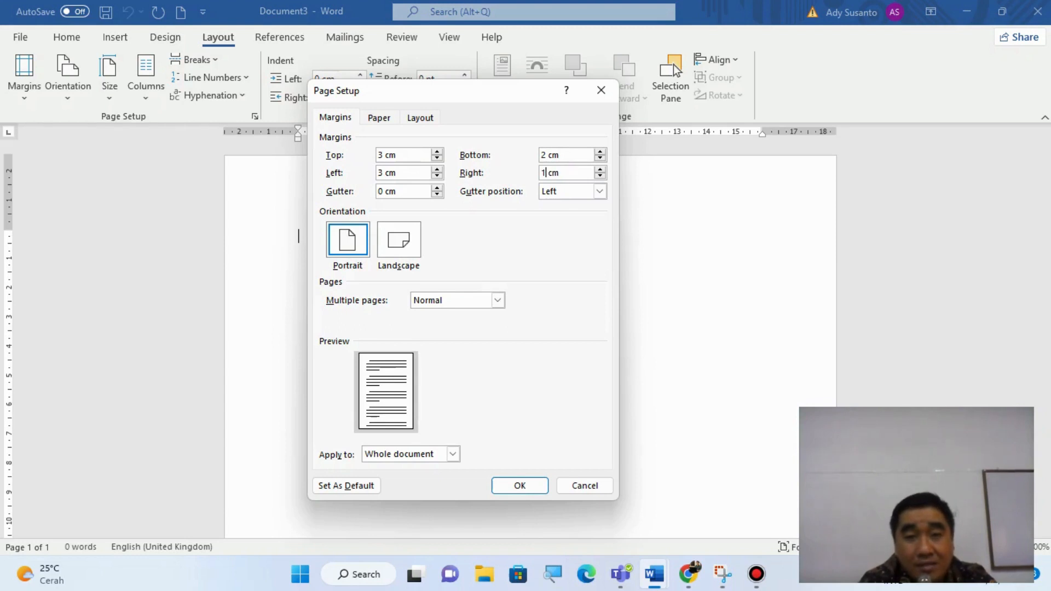
type("5")
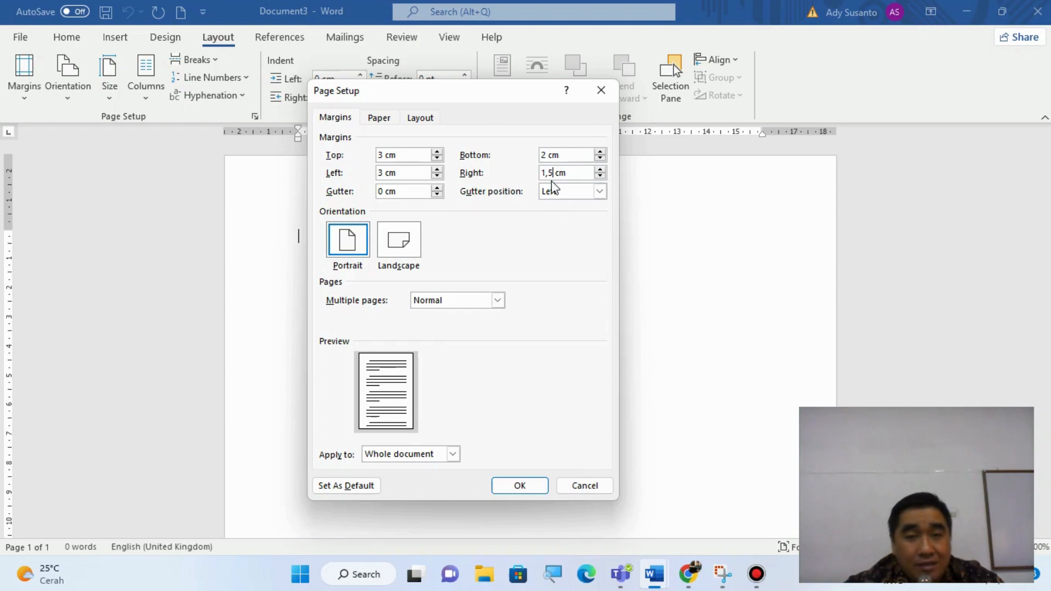
- Find the Control Panel through the Windows search, open it and maximise its window
left_click(346, 587)
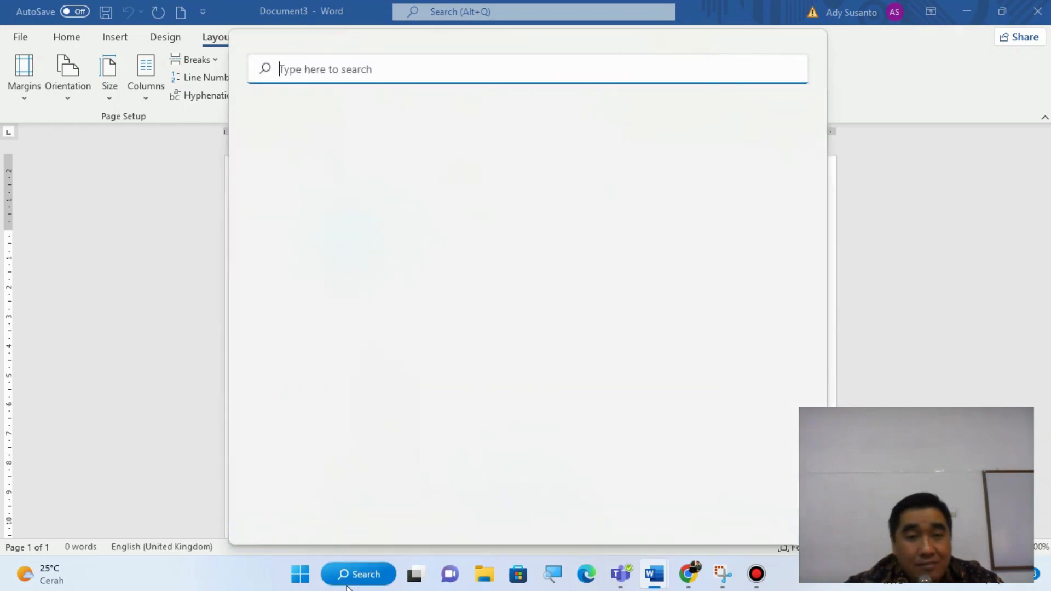
type("con")
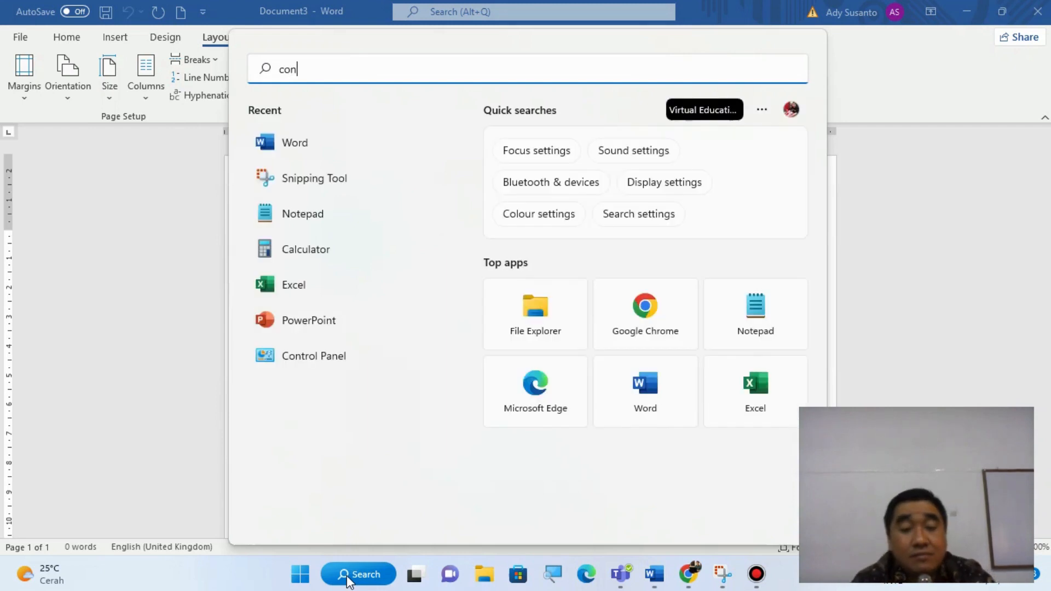
type("trol")
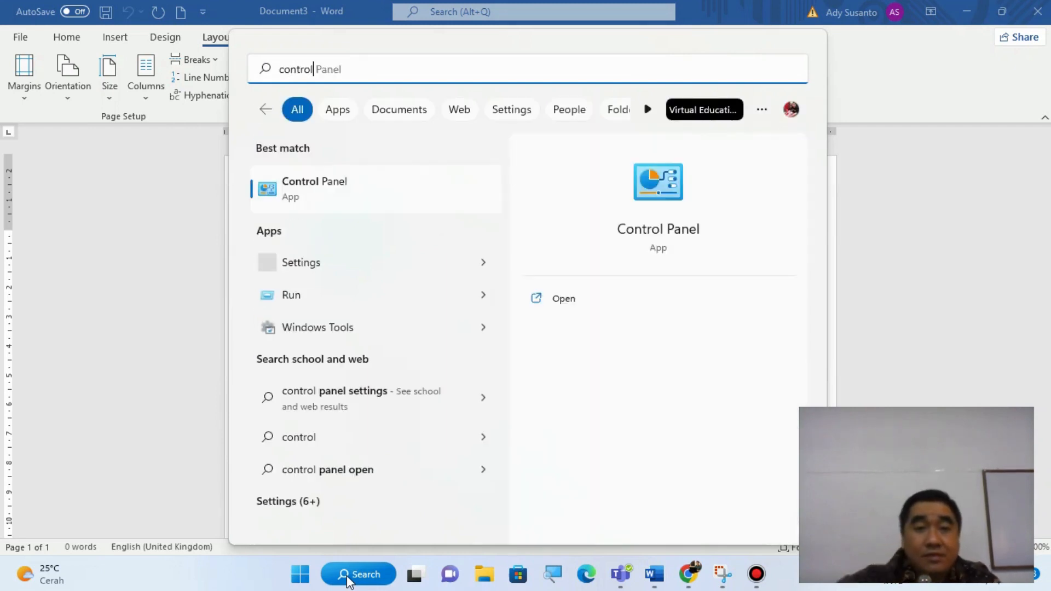
left_click(563, 301)
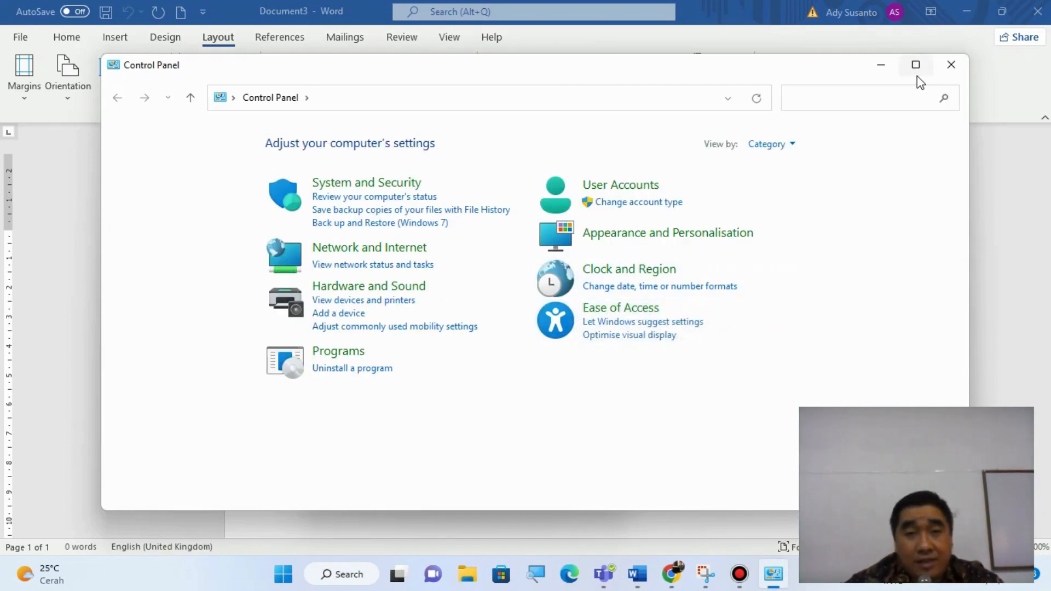
mouse_move(920, 81)
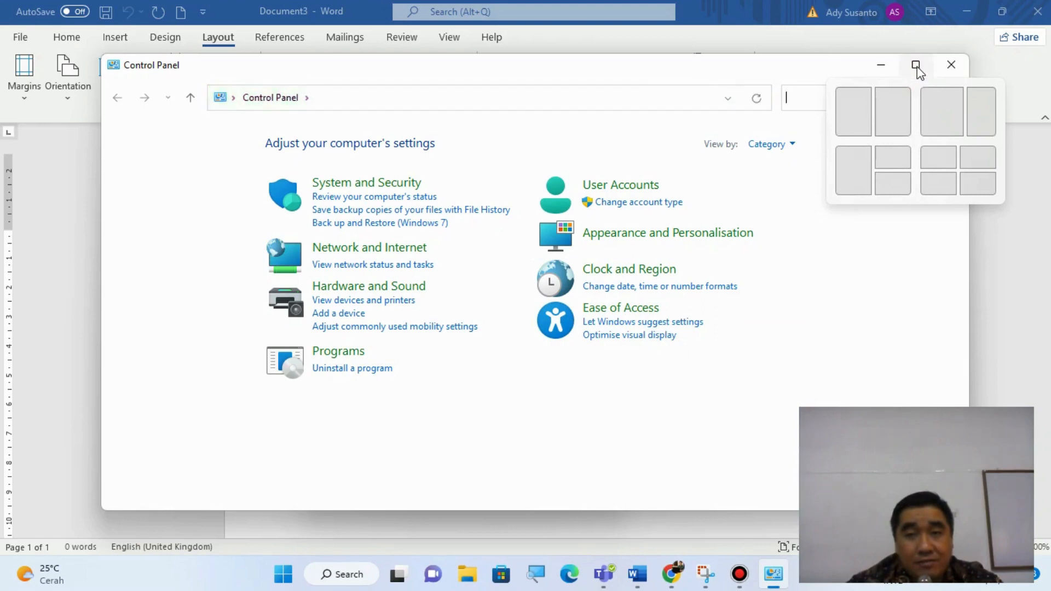
left_click(915, 65)
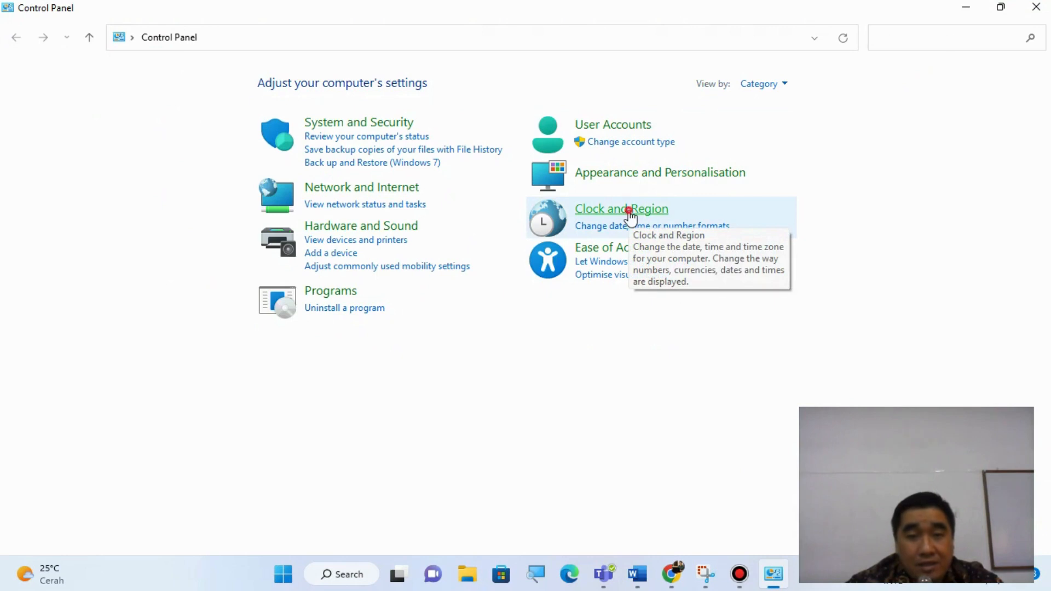
- Open the additional number format settings for Region under Clock and Region and check the decimal symbol
left_click(629, 211)
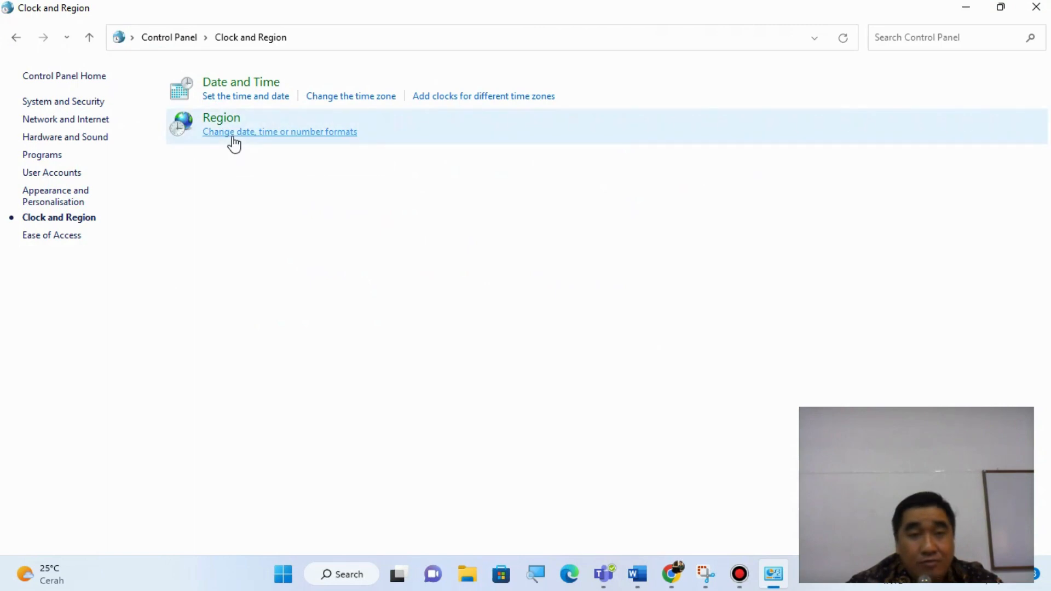
left_click(232, 136)
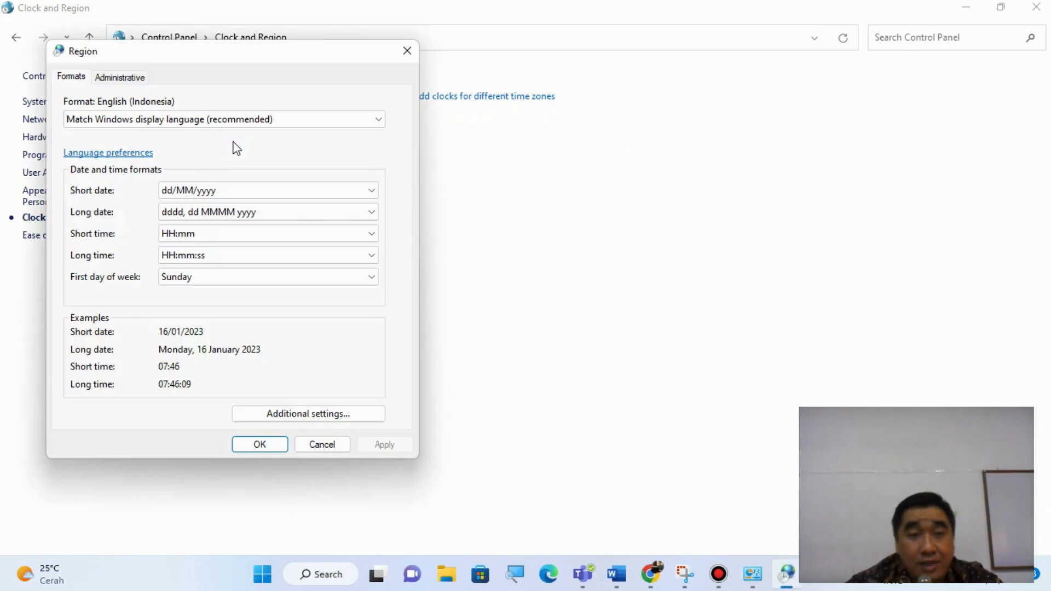
left_click(282, 422)
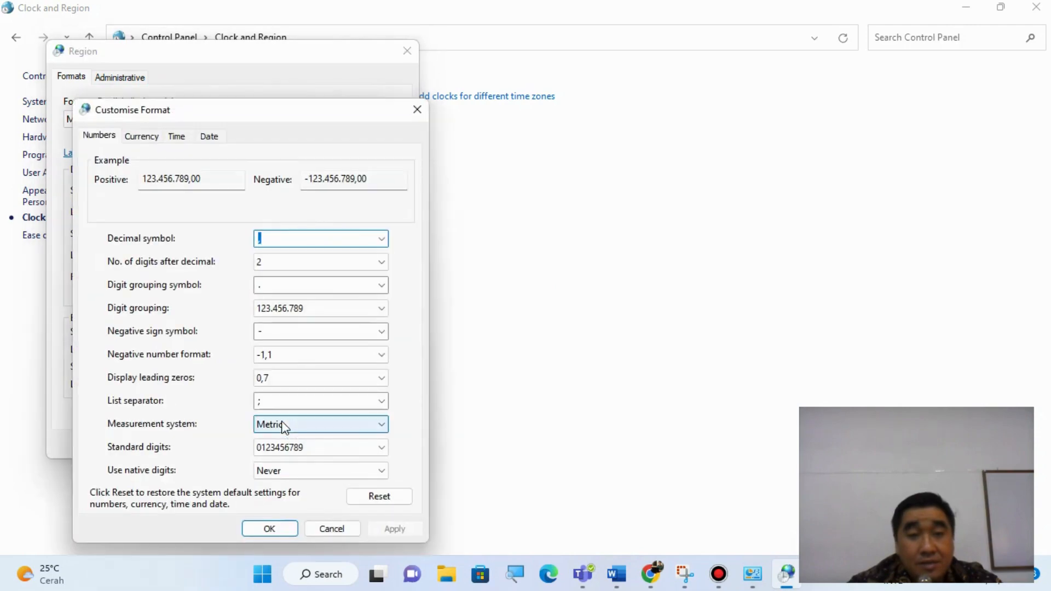
left_click(311, 238)
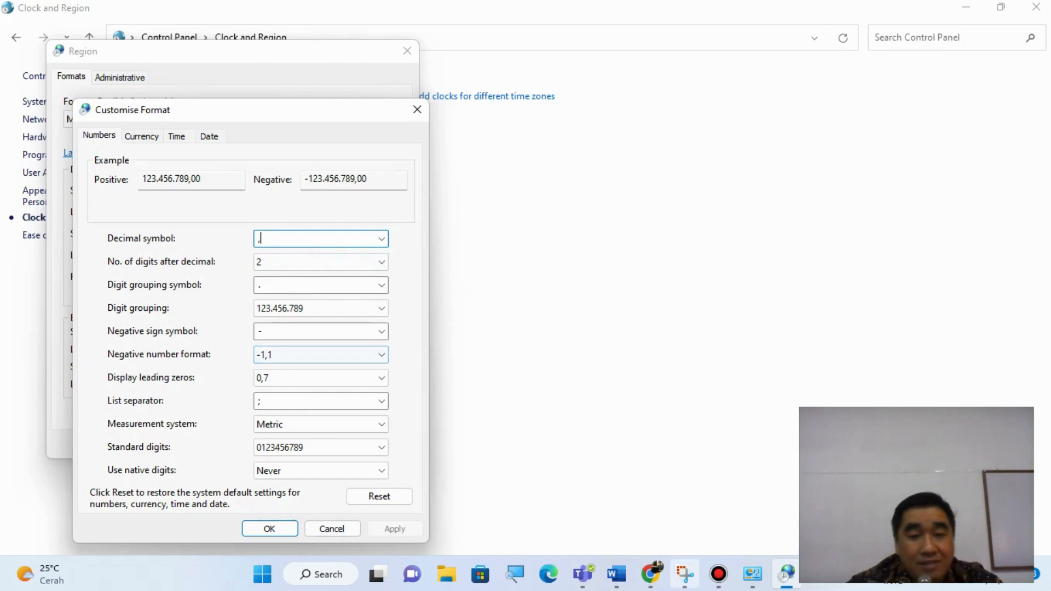
- Compare the right margin's decimal separator in Word's Page Setup with the decimal symbol in the Windows number format settings
mouse_move(618, 585)
left_click(663, 483)
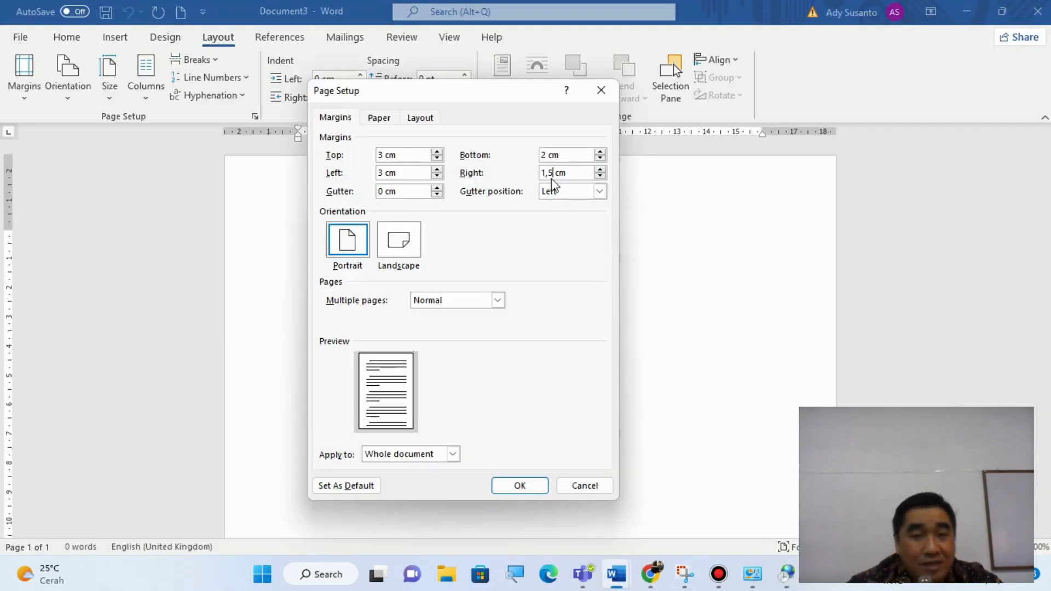
mouse_move(789, 575)
left_click(787, 487)
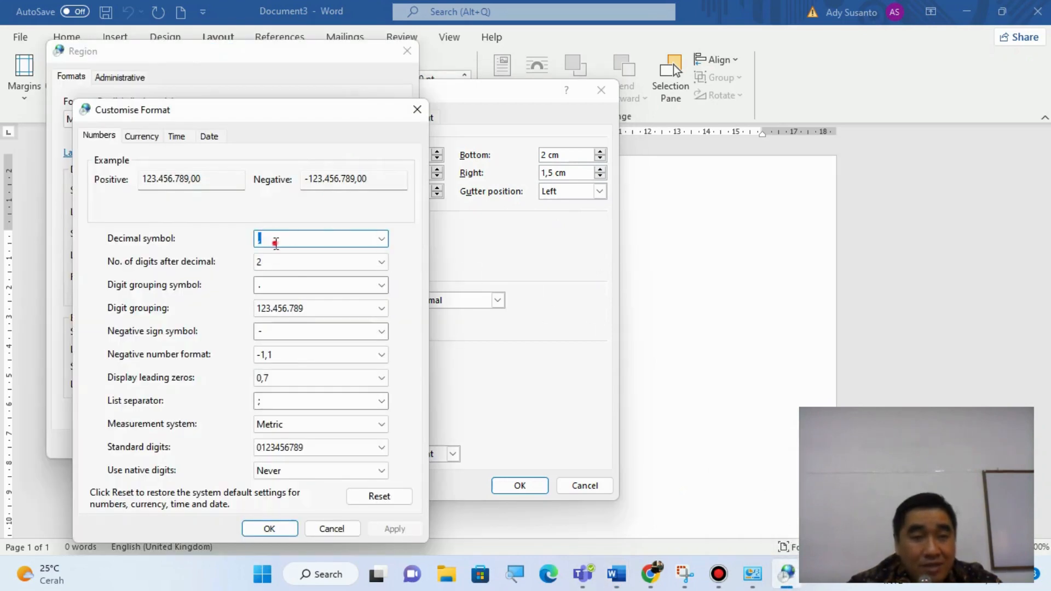
left_click(276, 244)
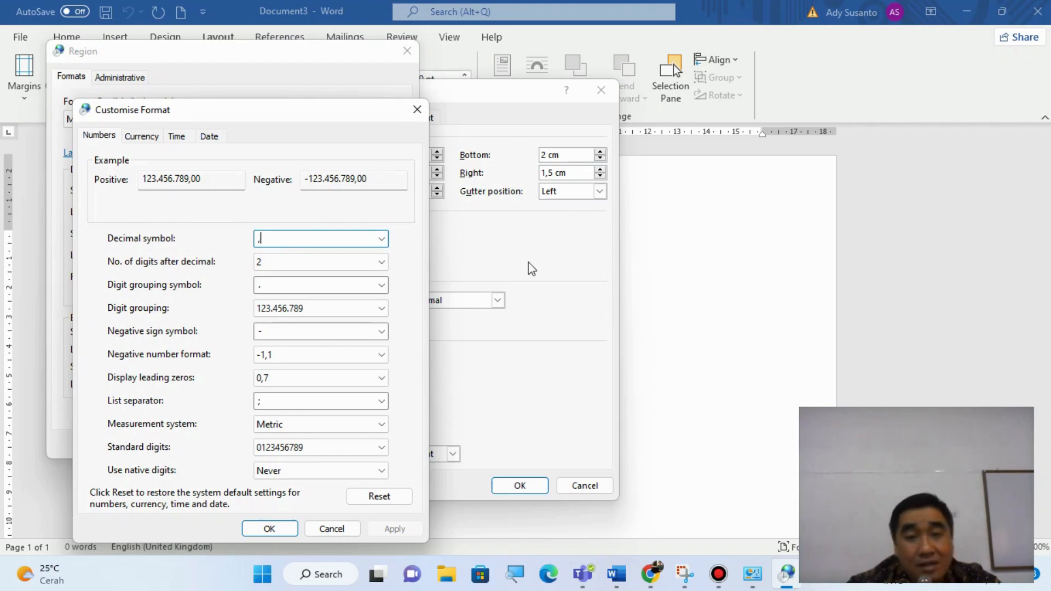
left_click(558, 290)
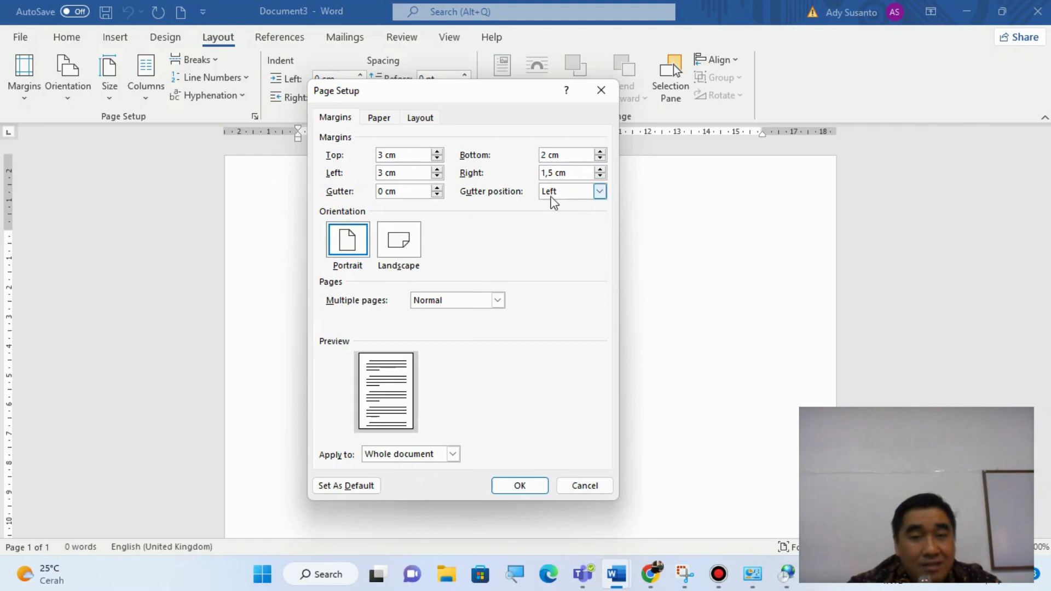
left_click(551, 174)
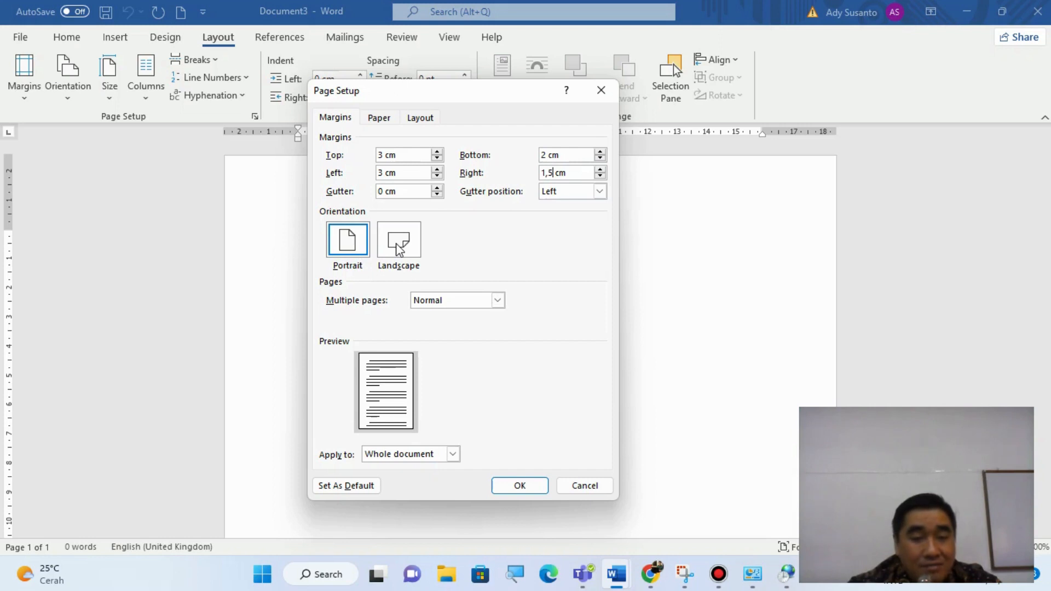
- Apply portrait orientation and the A4 paper size to the whole document in Page Setup
left_click(357, 251)
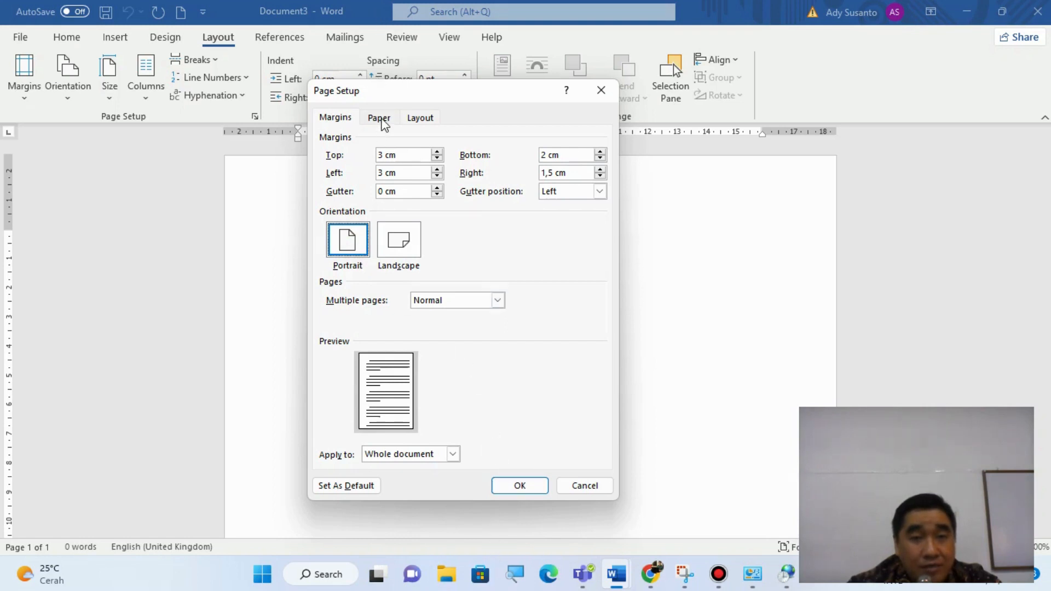
left_click(383, 122)
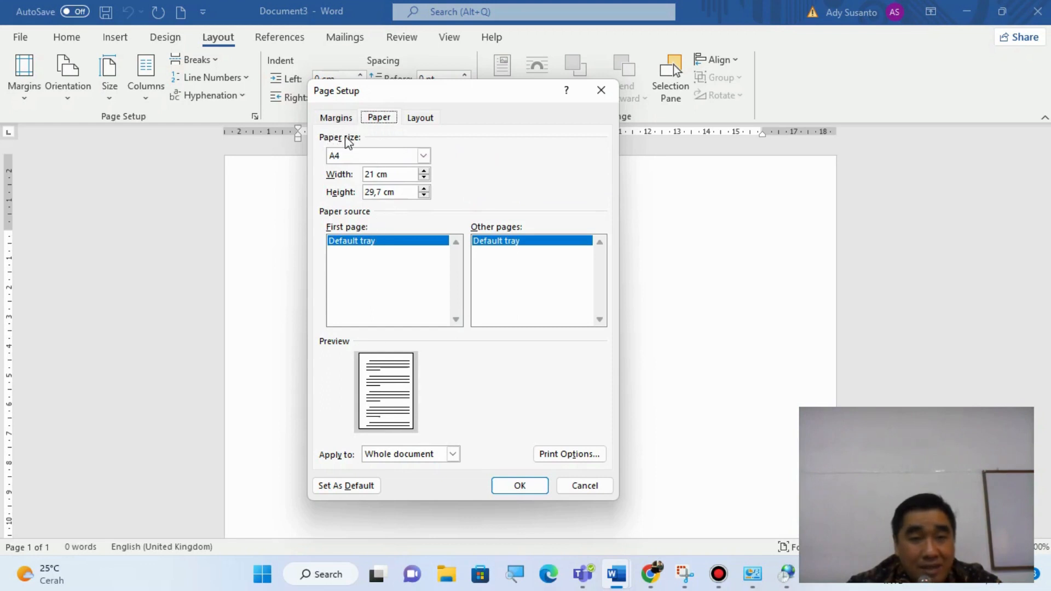
left_click(424, 157)
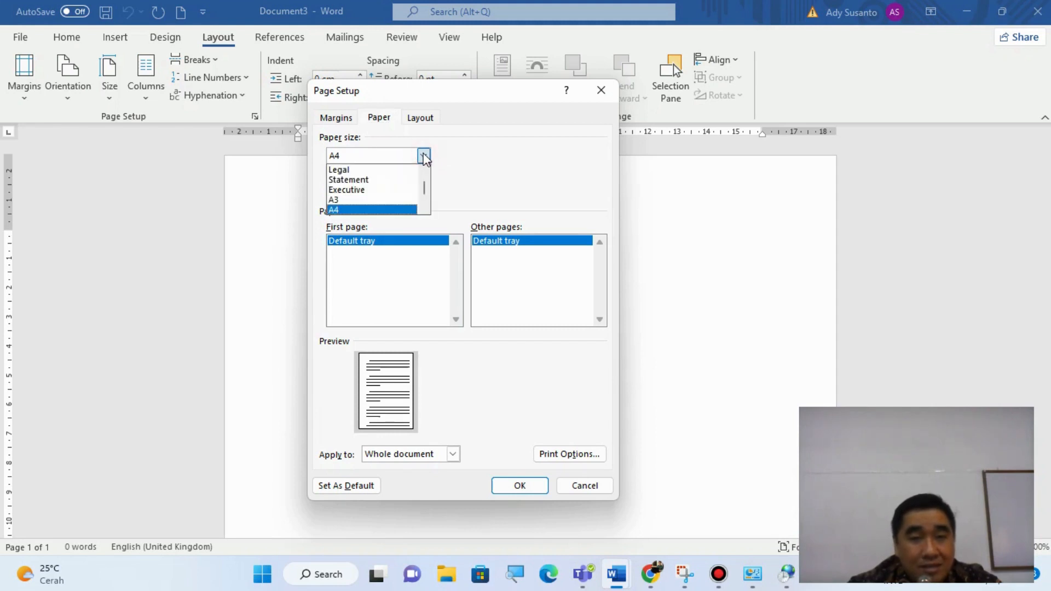
left_click_drag(425, 194, 425, 180)
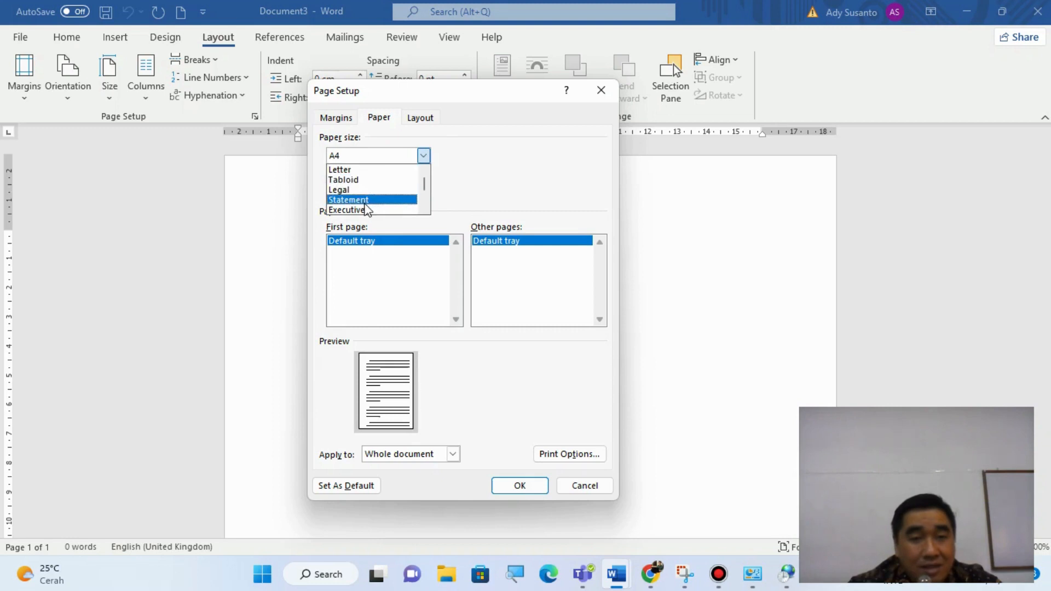
left_click(426, 208)
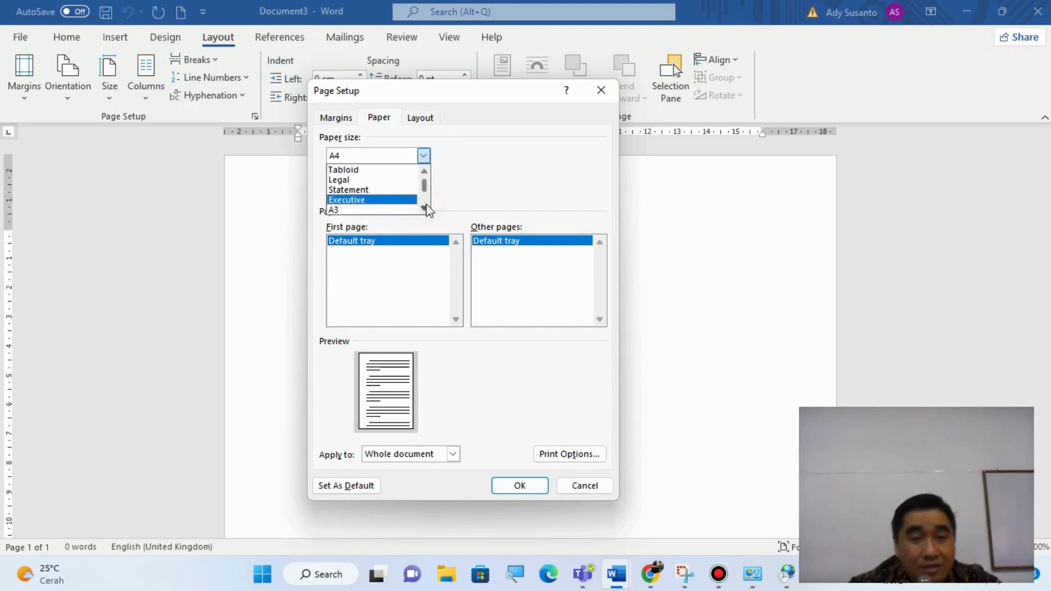
left_click(425, 208)
left_click(425, 208)
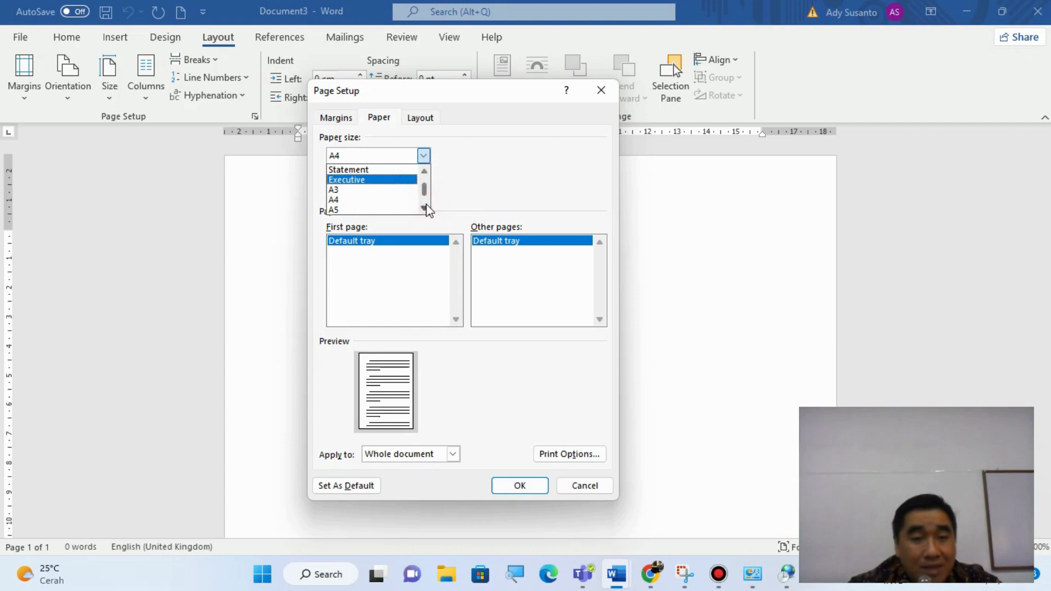
left_click(425, 208)
left_click(425, 208)
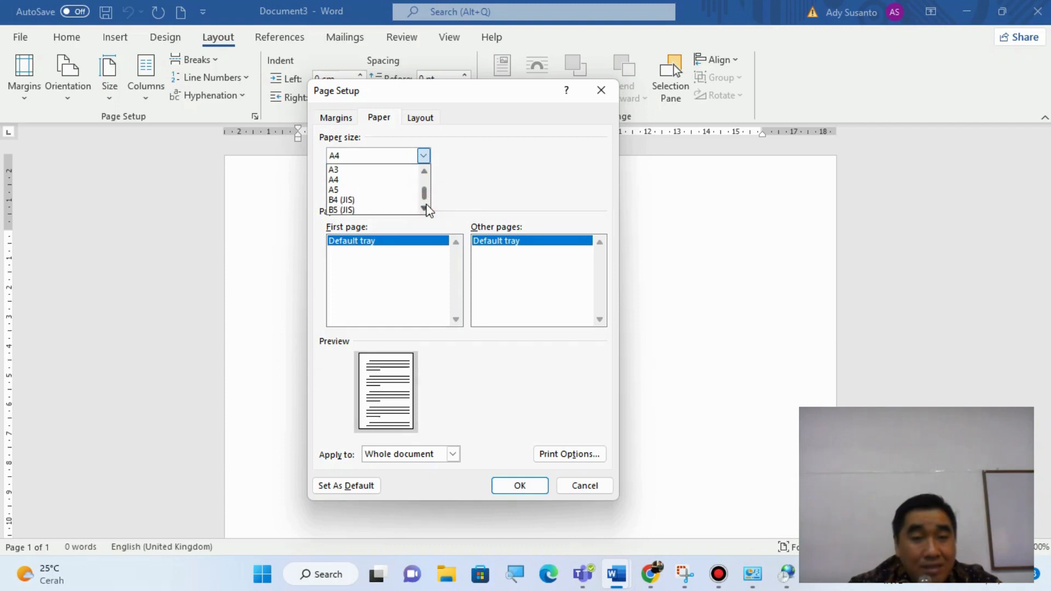
left_click(424, 208)
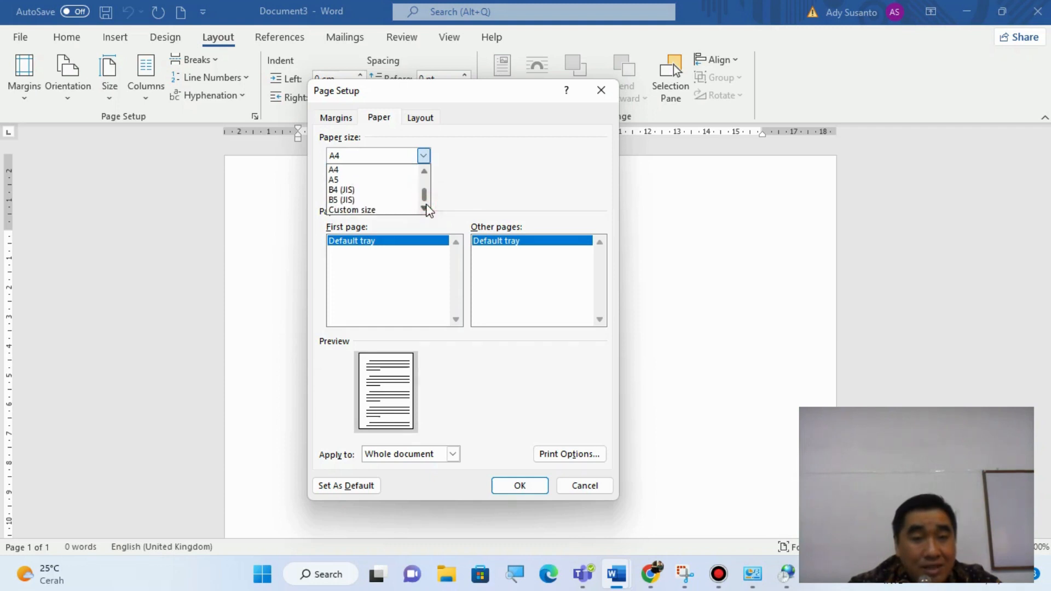
scroll(373, 208, "up", 2)
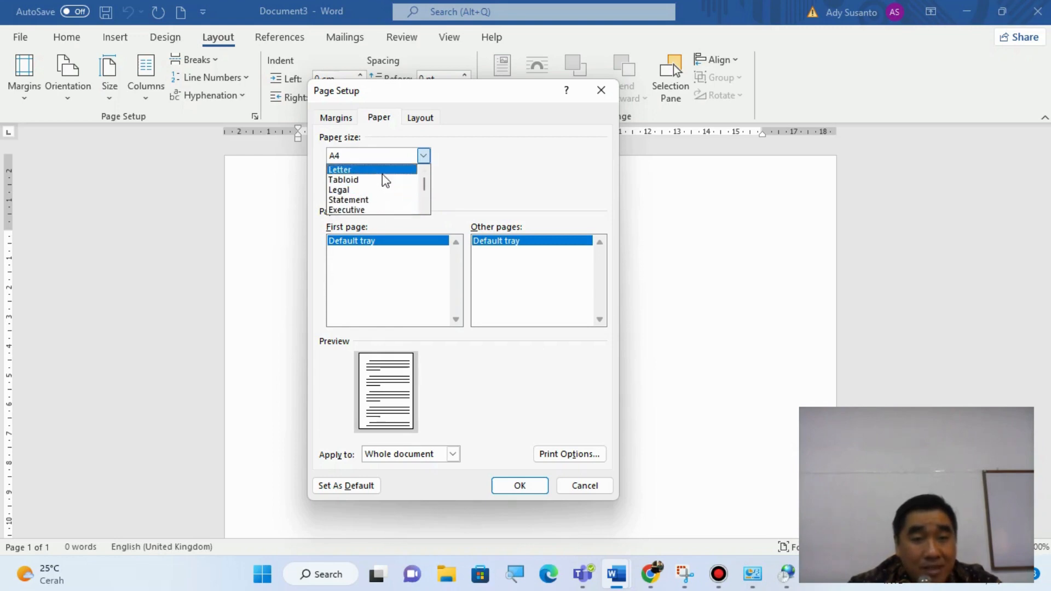
scroll(382, 206, "down", 1)
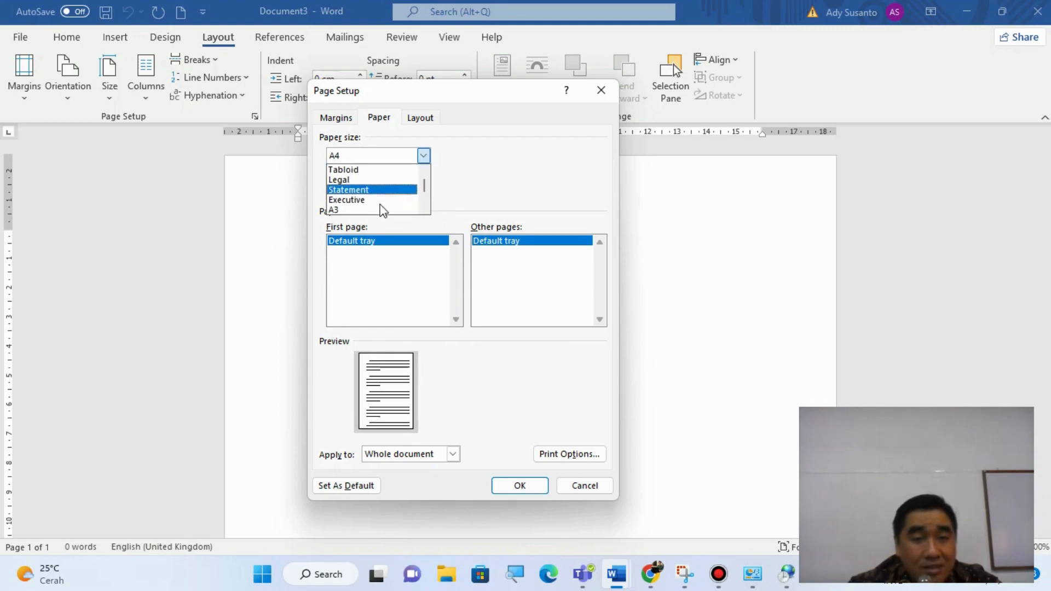
scroll(382, 209, "down", 1)
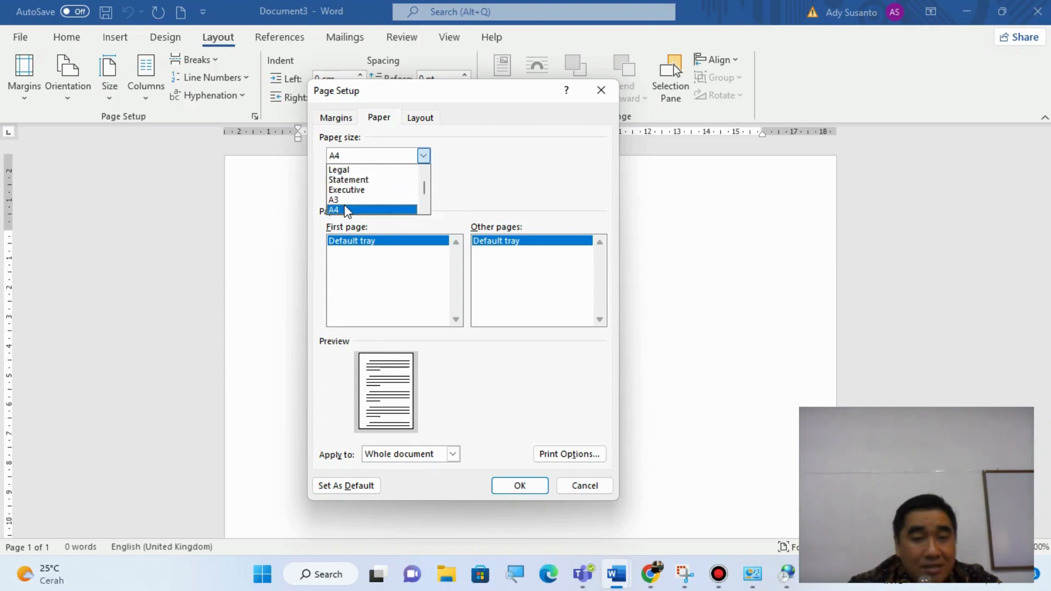
left_click(347, 210)
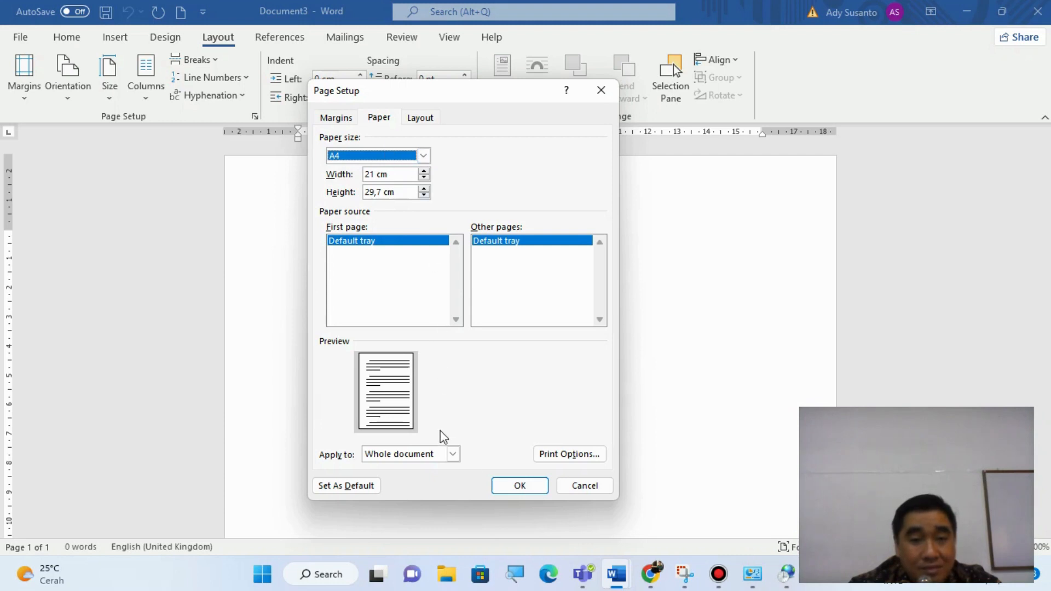
left_click(538, 487)
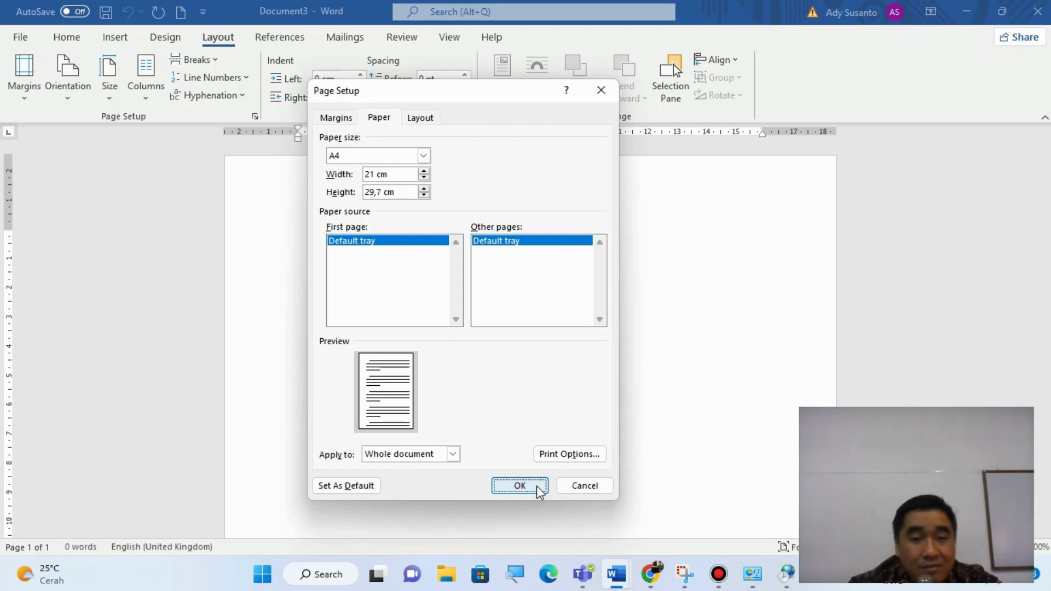
- Confirm the Page Setup settings and check all four page margins against the horizontal and vertical rulers
left_click(538, 487)
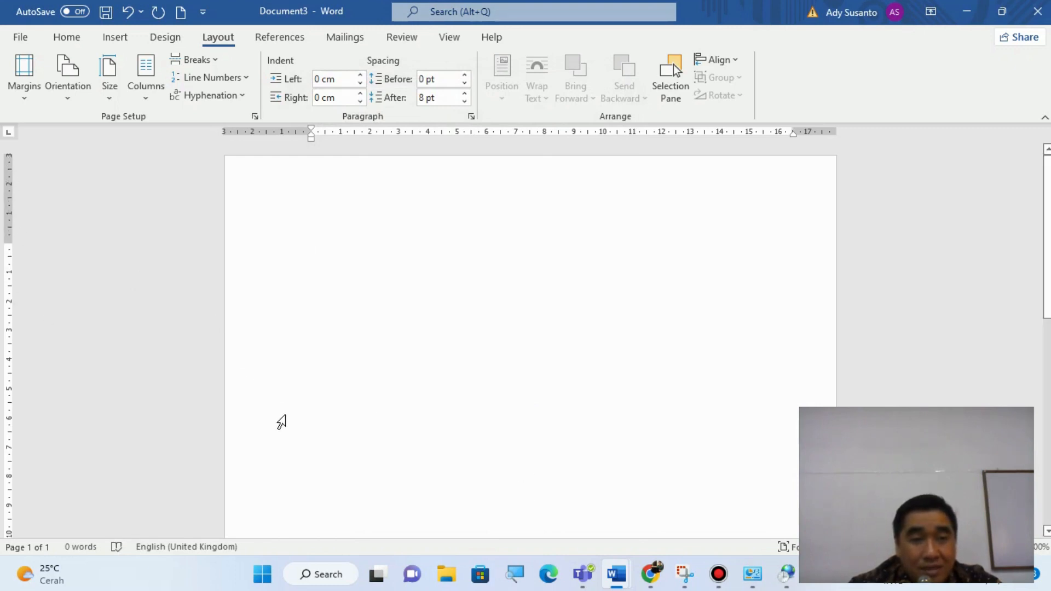
scroll(281, 424, "down", 12)
scroll(282, 424, "down", 1)
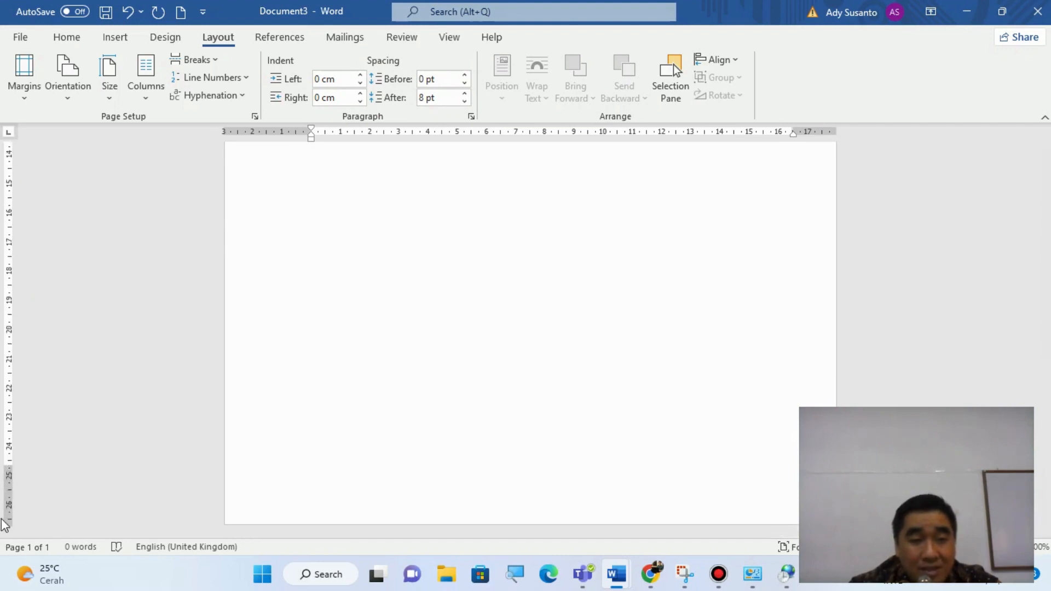
scroll(243, 286, "up", 3)
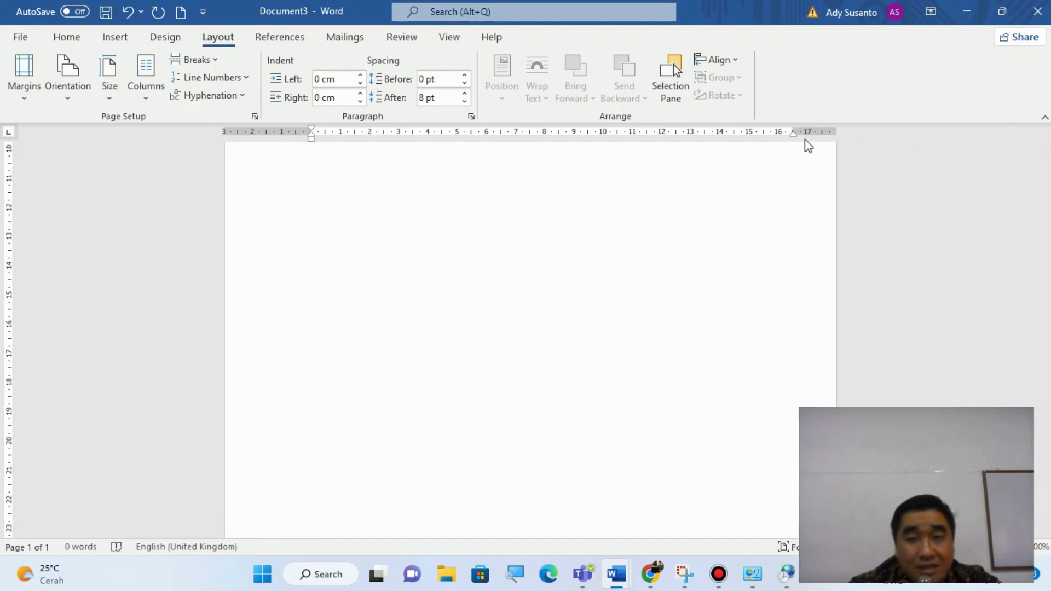
scroll(235, 448, "down", 3)
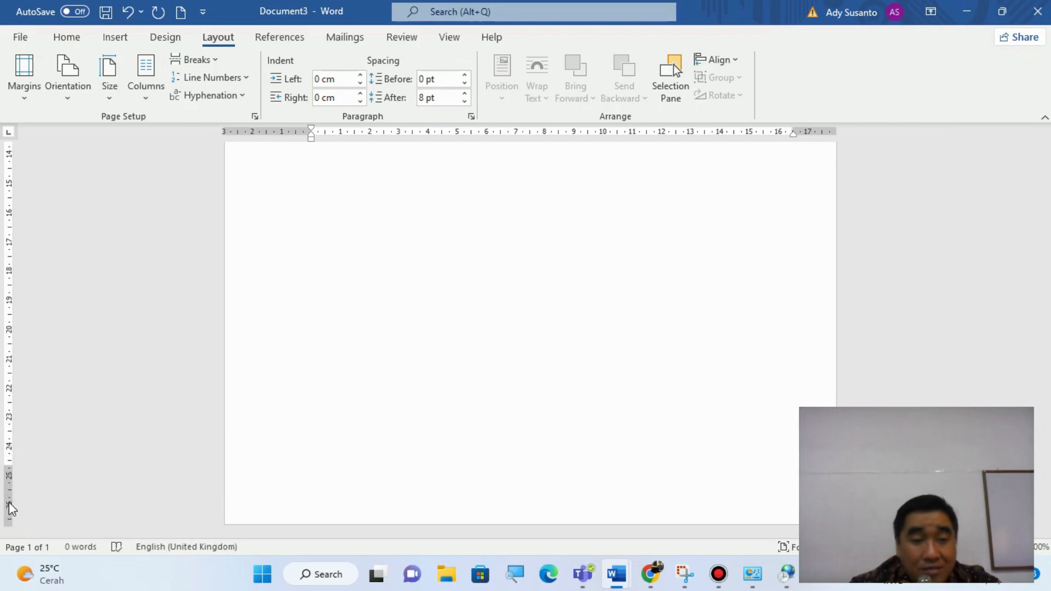
scroll(484, 398, "up", 9)
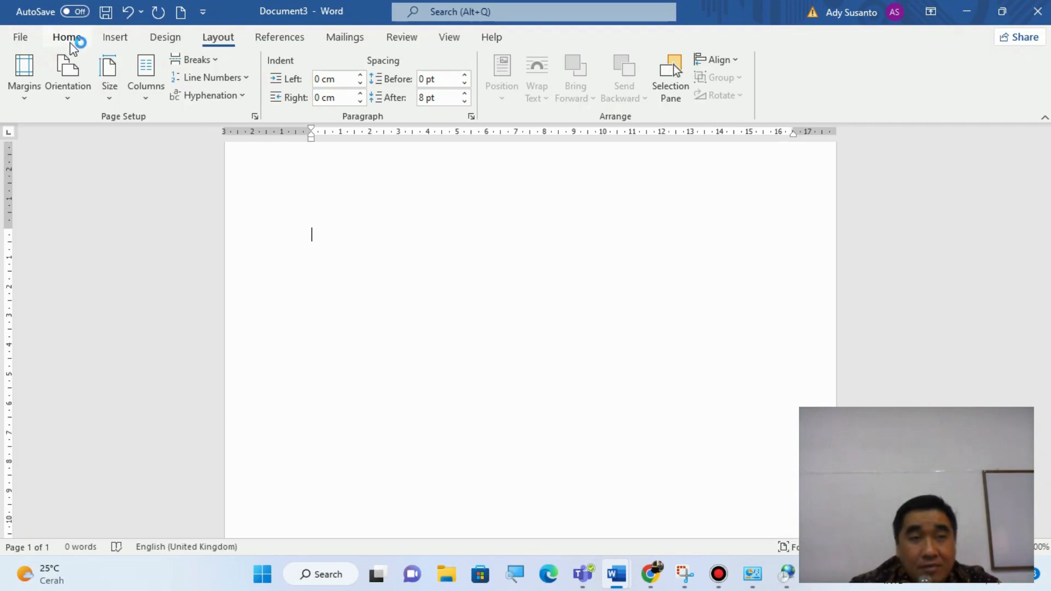
- Browse the full list of available fonts and set the font to Arial Black
left_click(68, 37)
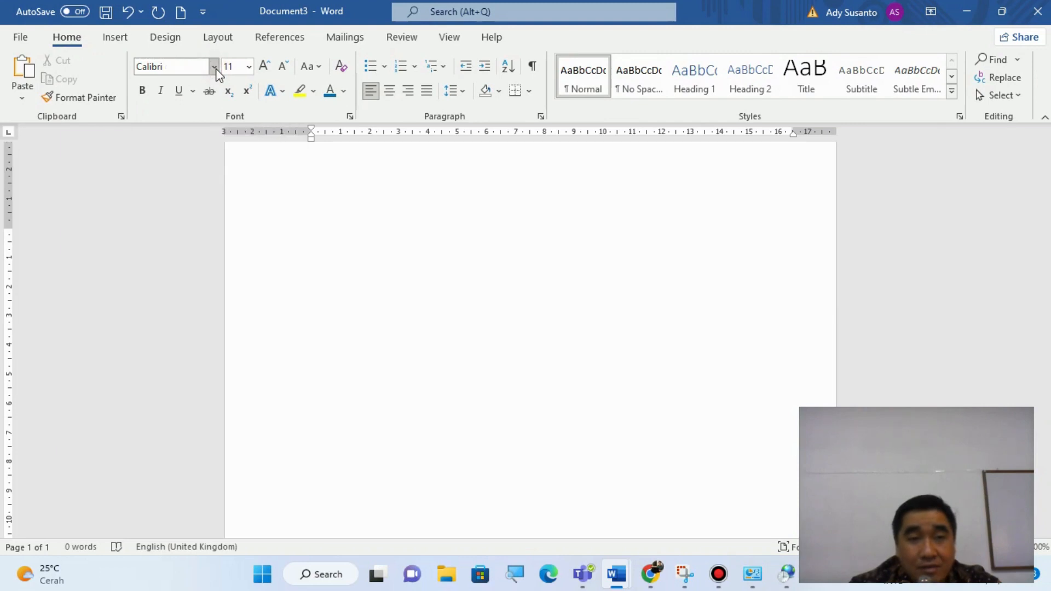
left_click(215, 67)
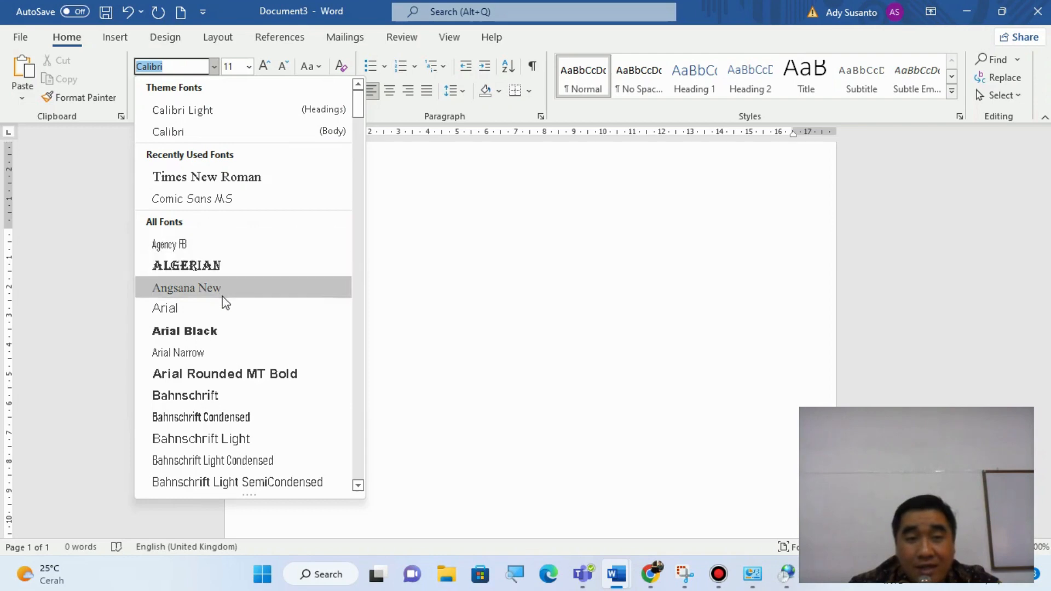
scroll(229, 323, "down", 3)
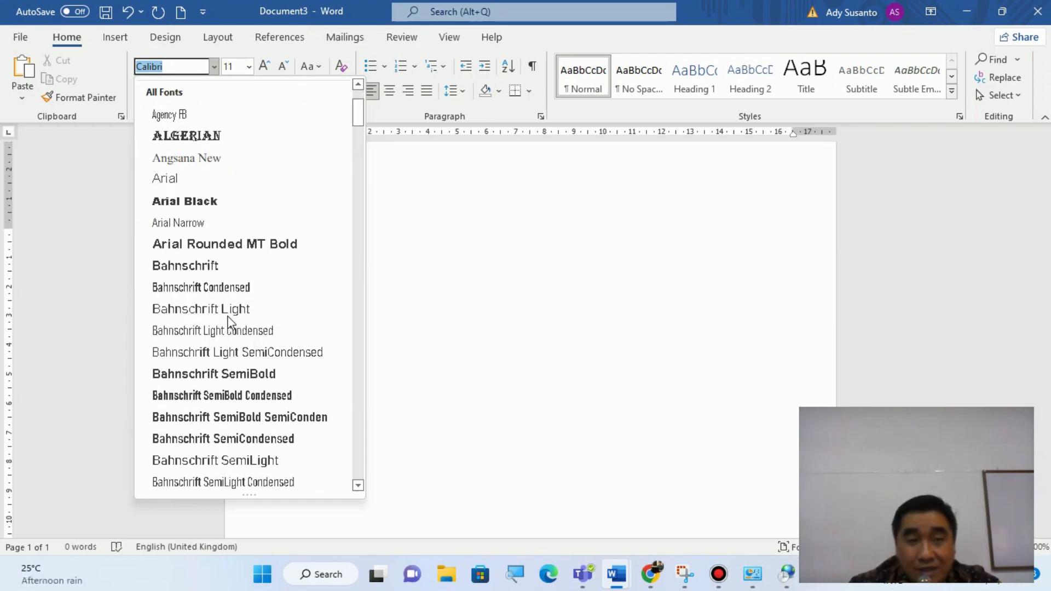
scroll(229, 323, "down", 10)
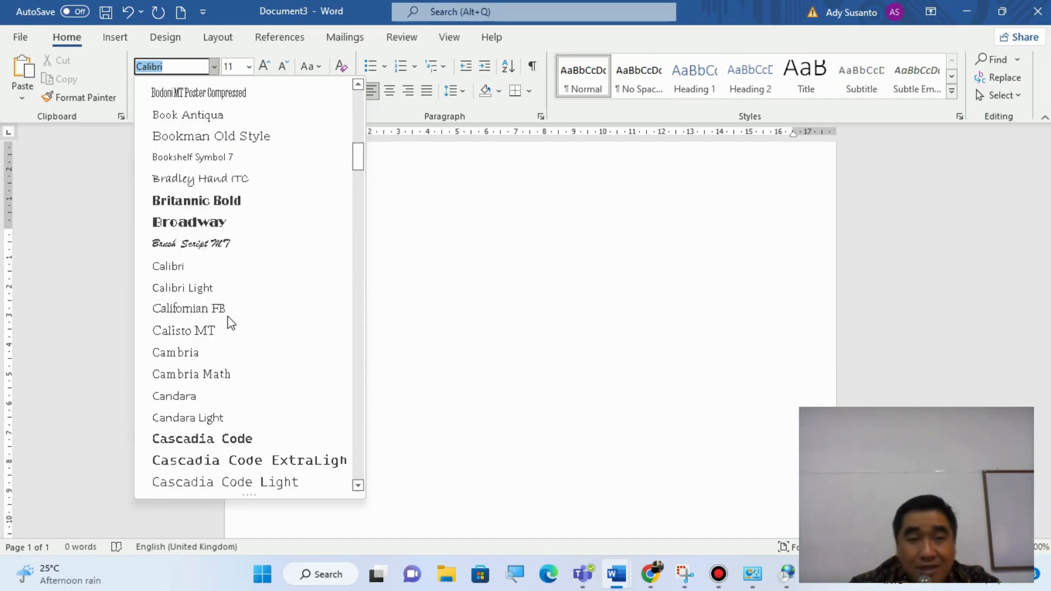
scroll(229, 323, "down", 12)
scroll(230, 323, "down", 1)
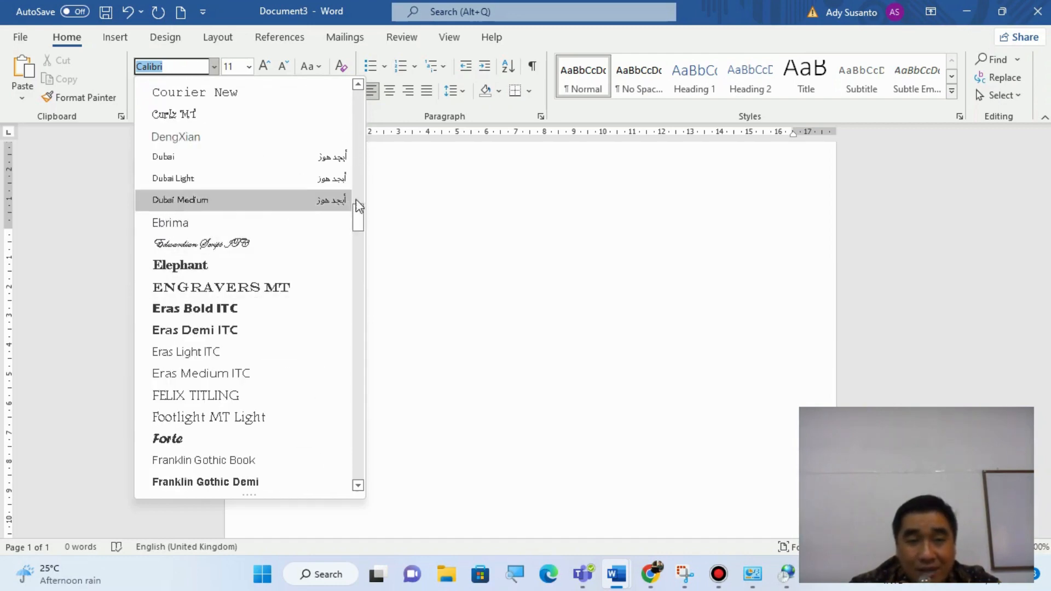
left_click_drag(362, 218, 357, 472)
left_click(357, 490)
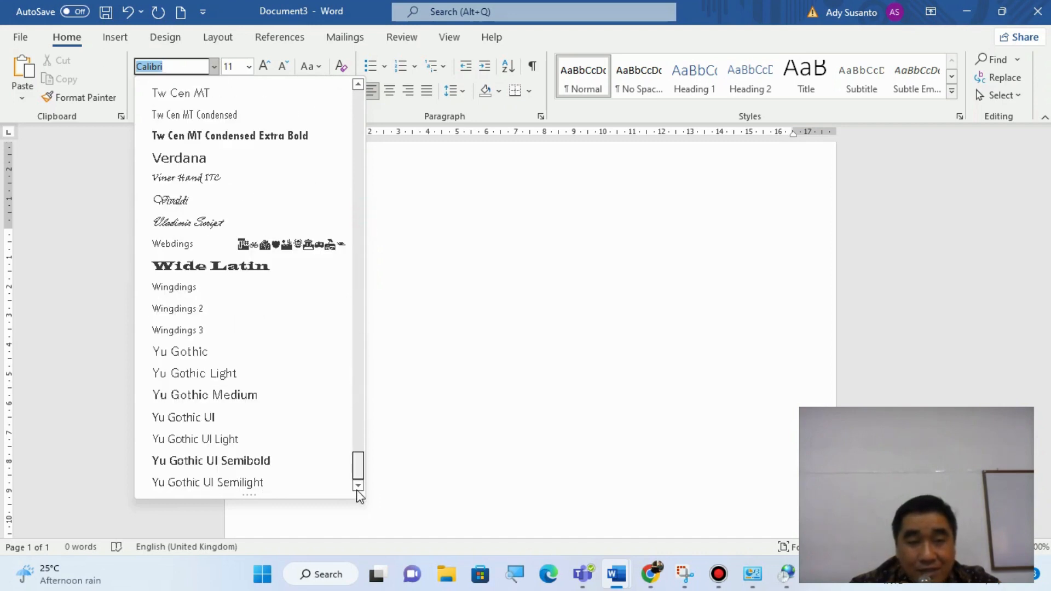
left_click_drag(357, 491, 366, 94)
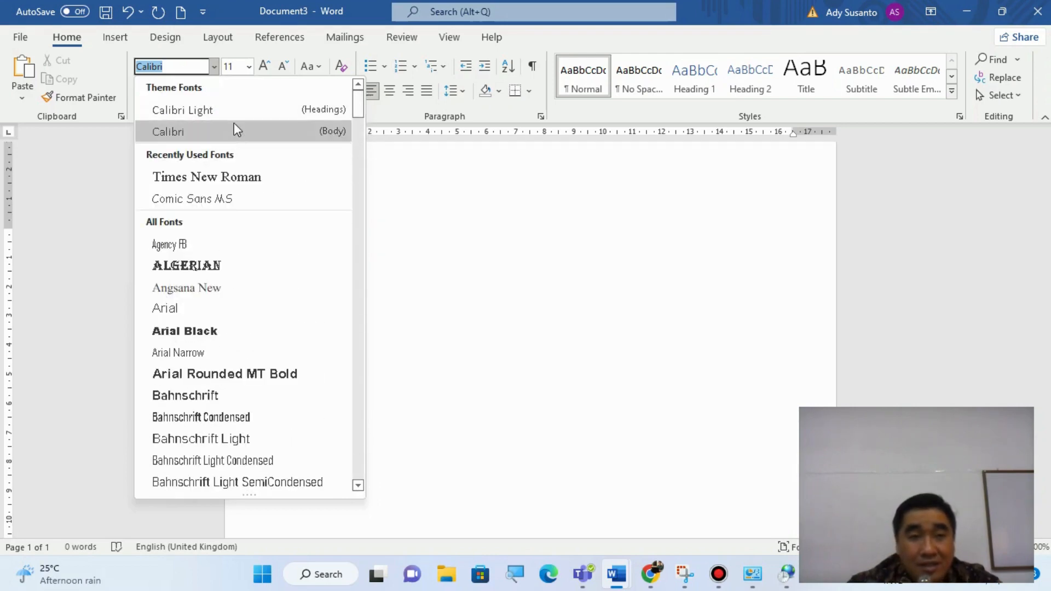
scroll(244, 363, "down", 2)
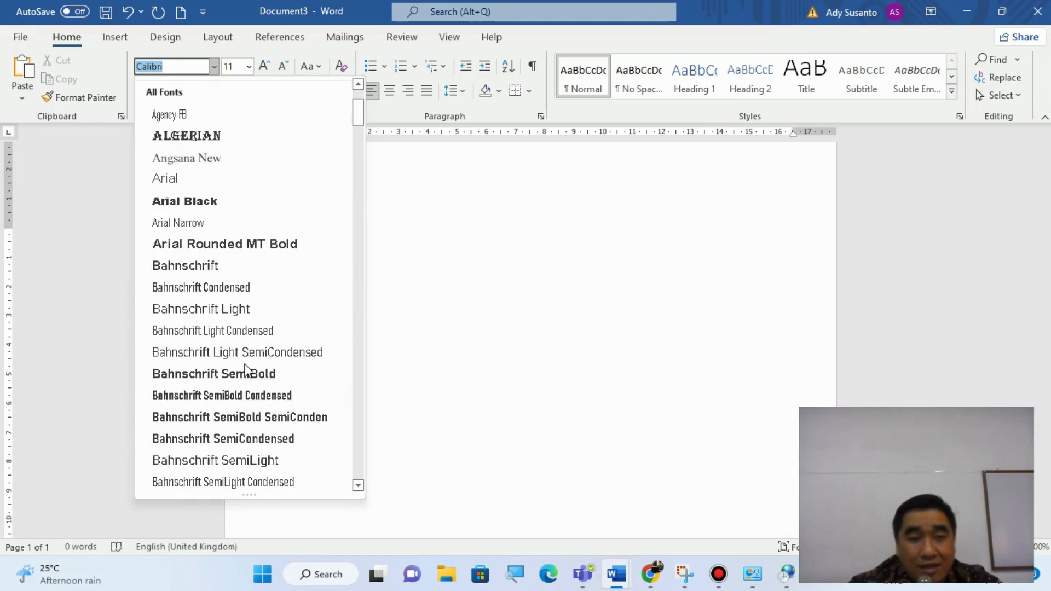
left_click(253, 198)
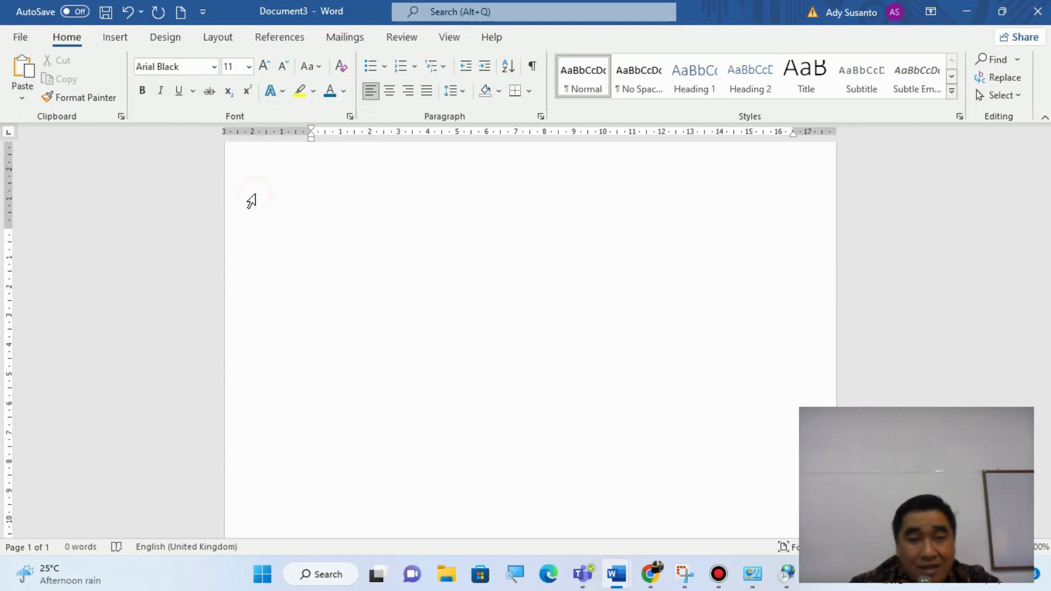
- Change the font to Comic Sans MS from the list of all fonts
left_click(214, 67)
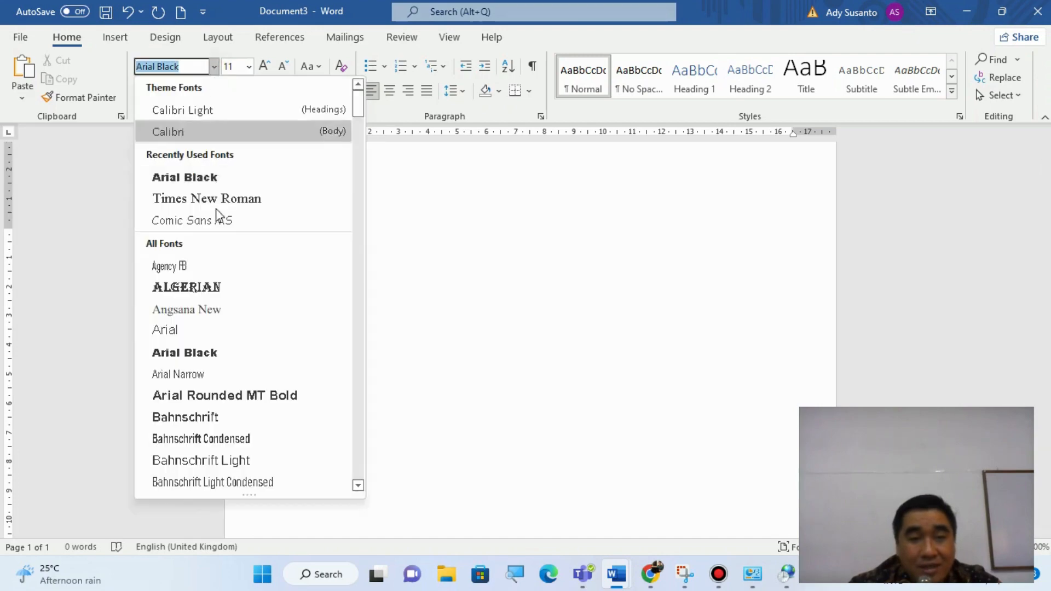
scroll(248, 420, "down", 3)
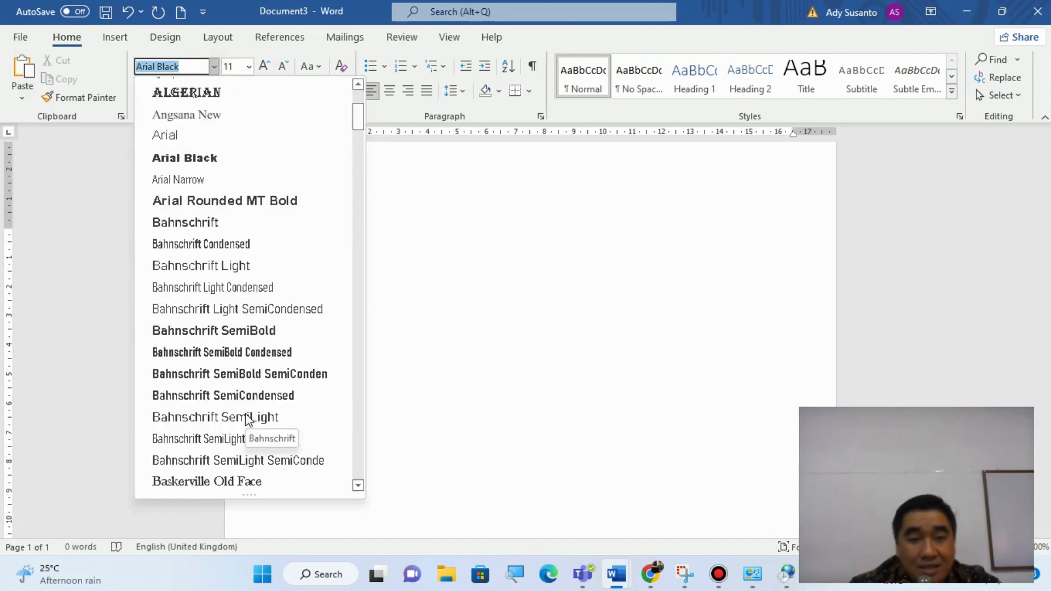
scroll(248, 421, "down", 4)
scroll(248, 421, "down", 4)
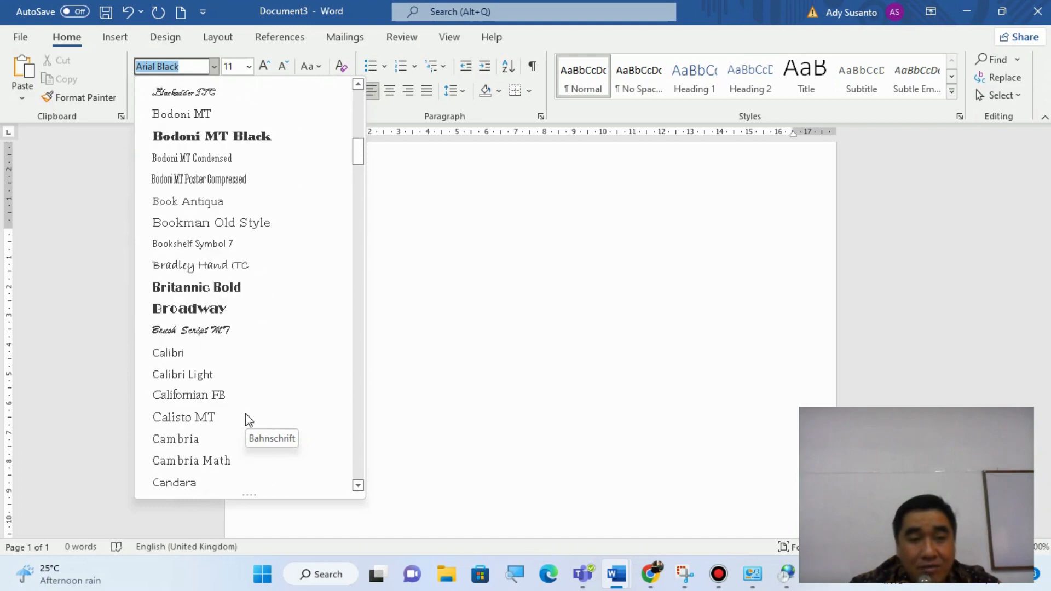
scroll(246, 420, "down", 2)
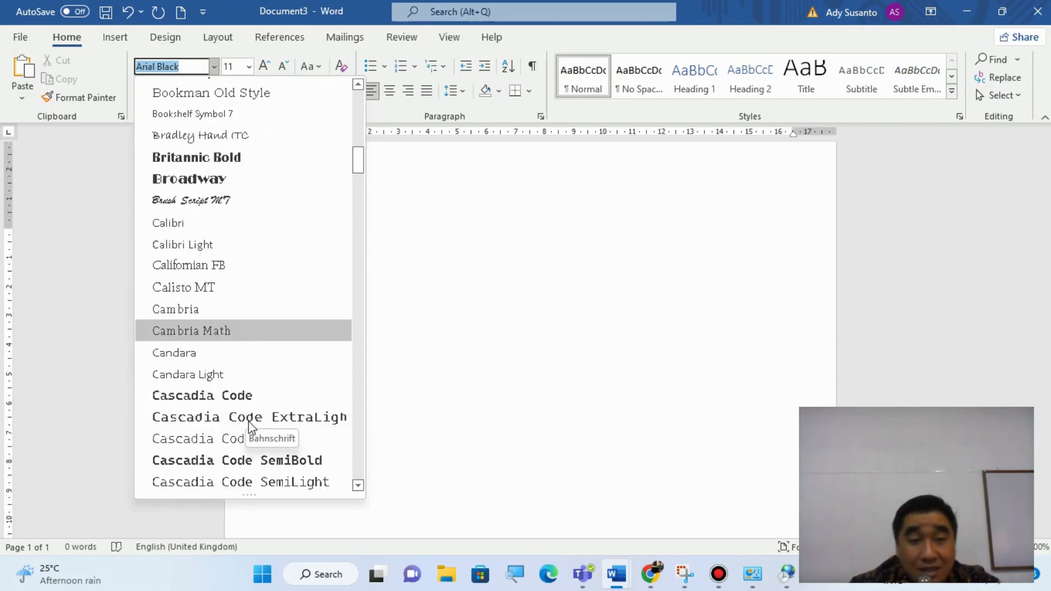
scroll(249, 424, "down", 5)
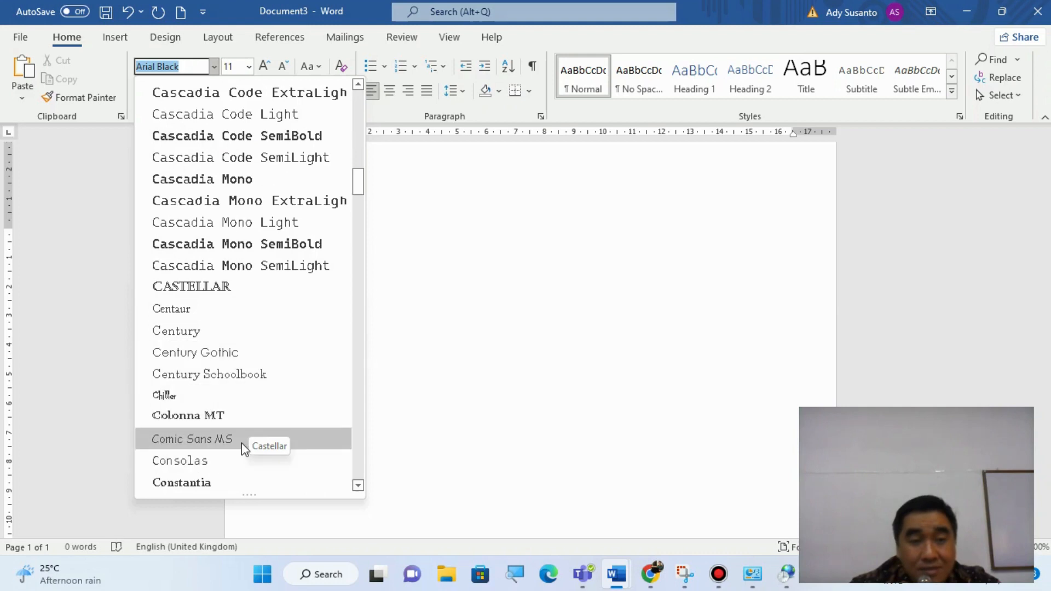
left_click(241, 443)
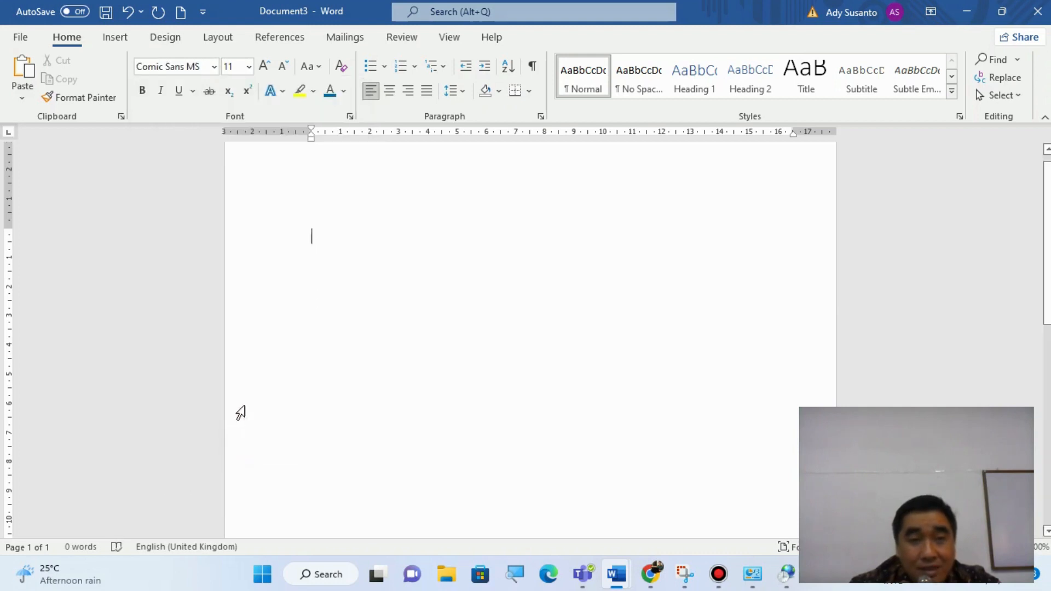
- Look up the fonts beginning with V and set the font to Verdana
left_click(214, 67)
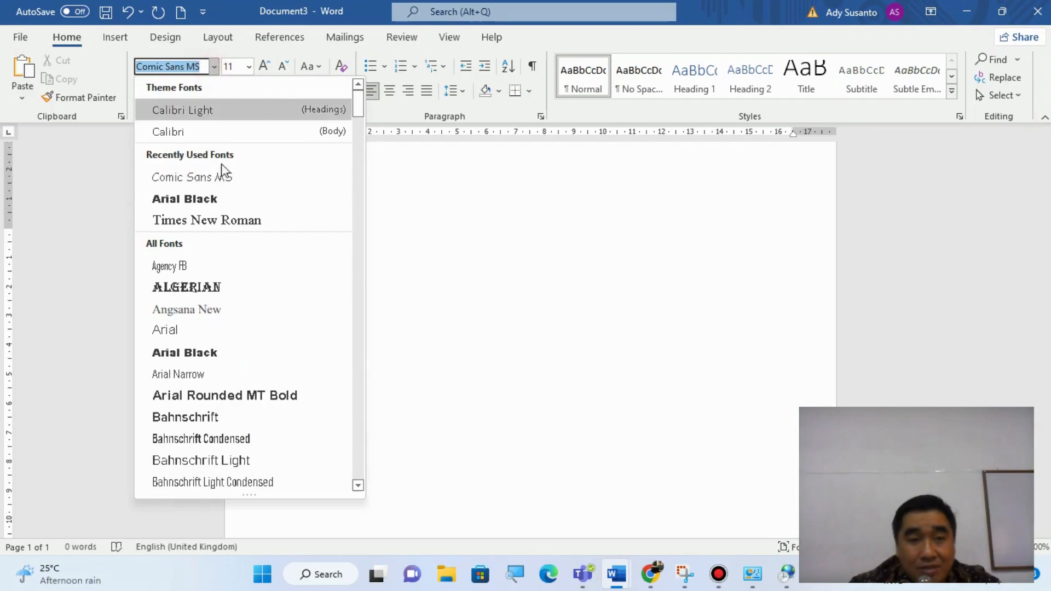
scroll(254, 486, "down", 2)
scroll(255, 486, "down", 4)
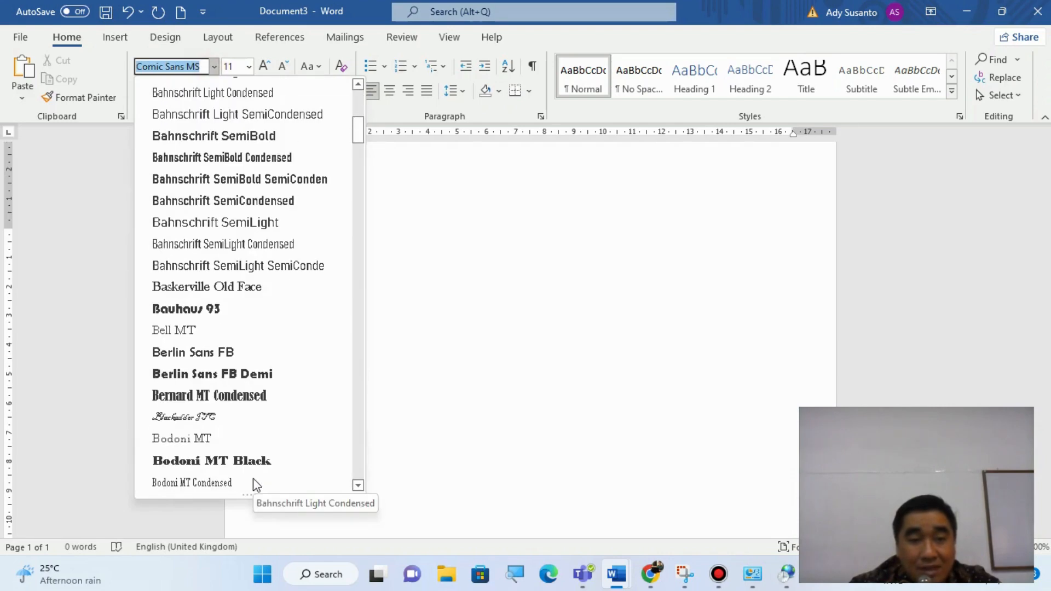
scroll(254, 485, "up", 6)
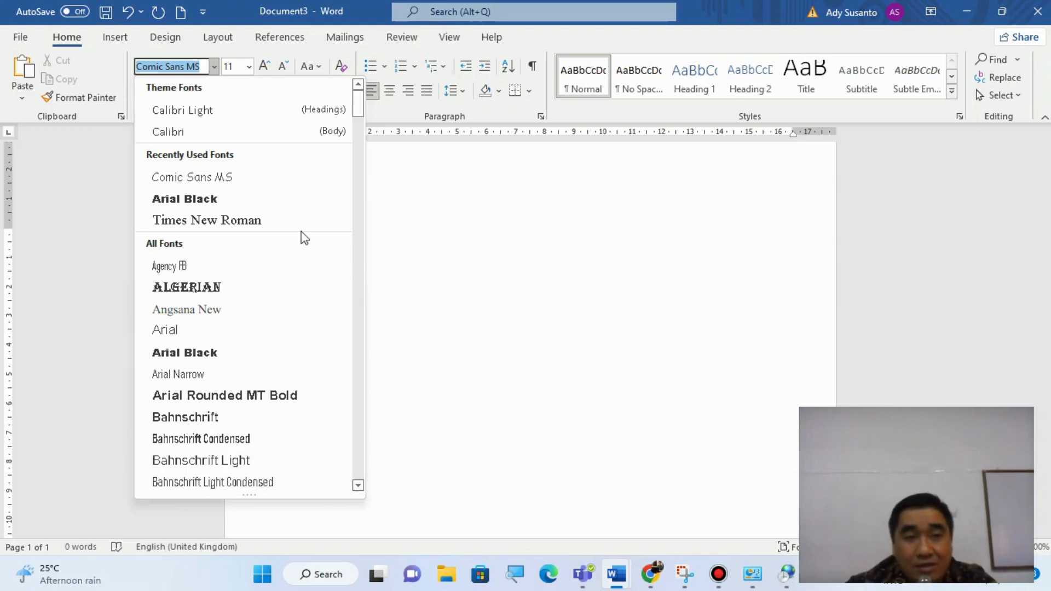
type("Verdana")
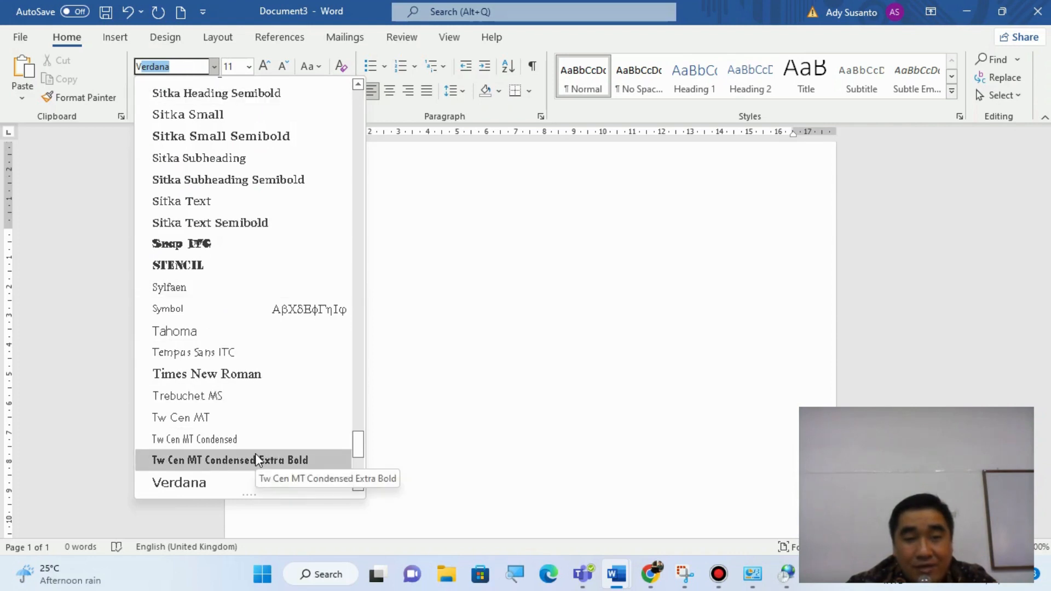
left_click(240, 484)
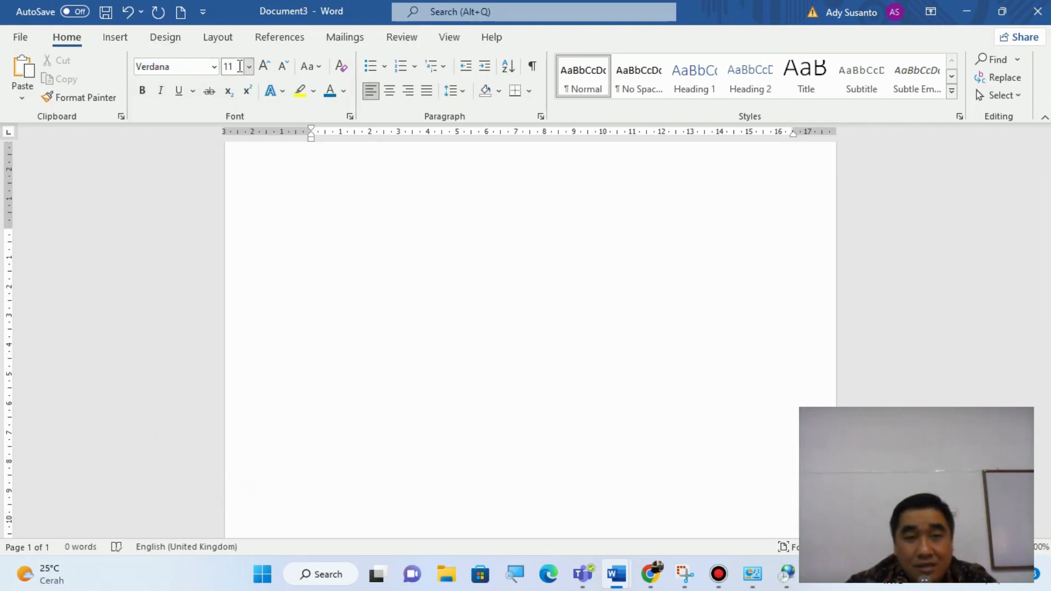
- Find Comic Sans MS by its initial letters and apply it as the font again
left_click(215, 68)
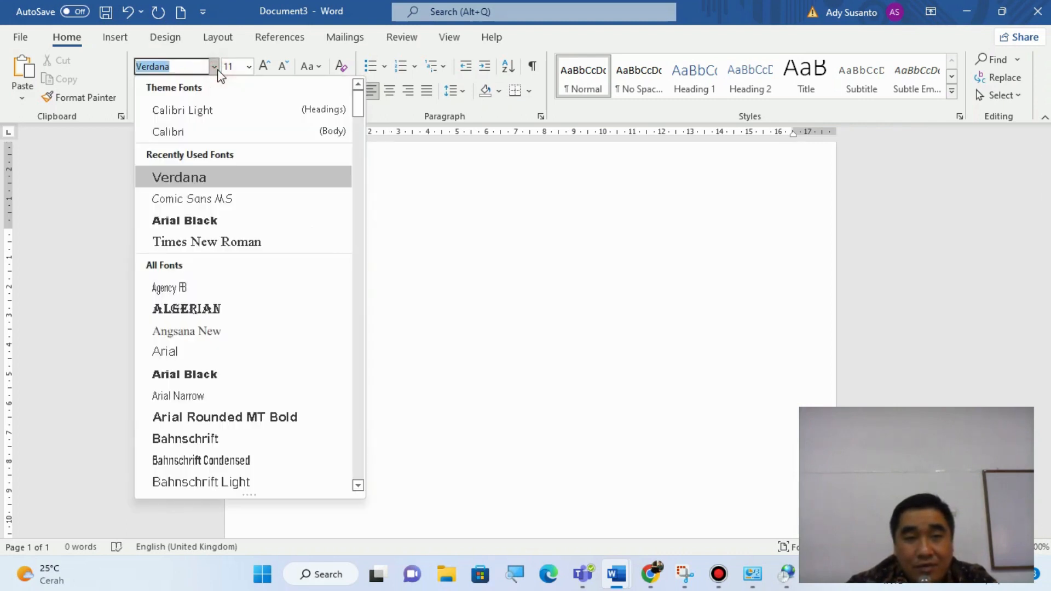
key("Up")
key("Up")
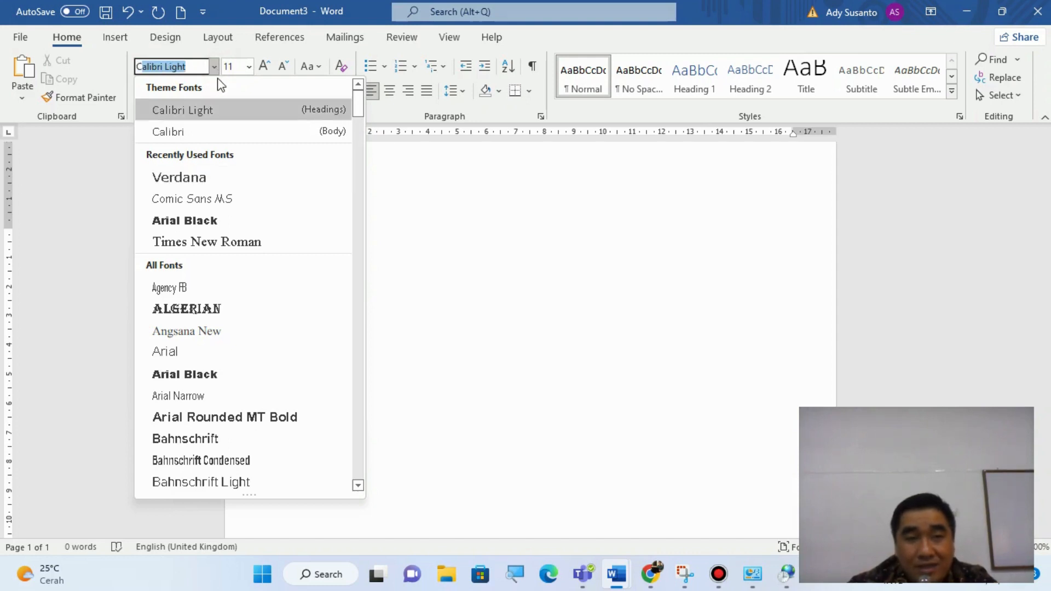
type("Comic Sans MS")
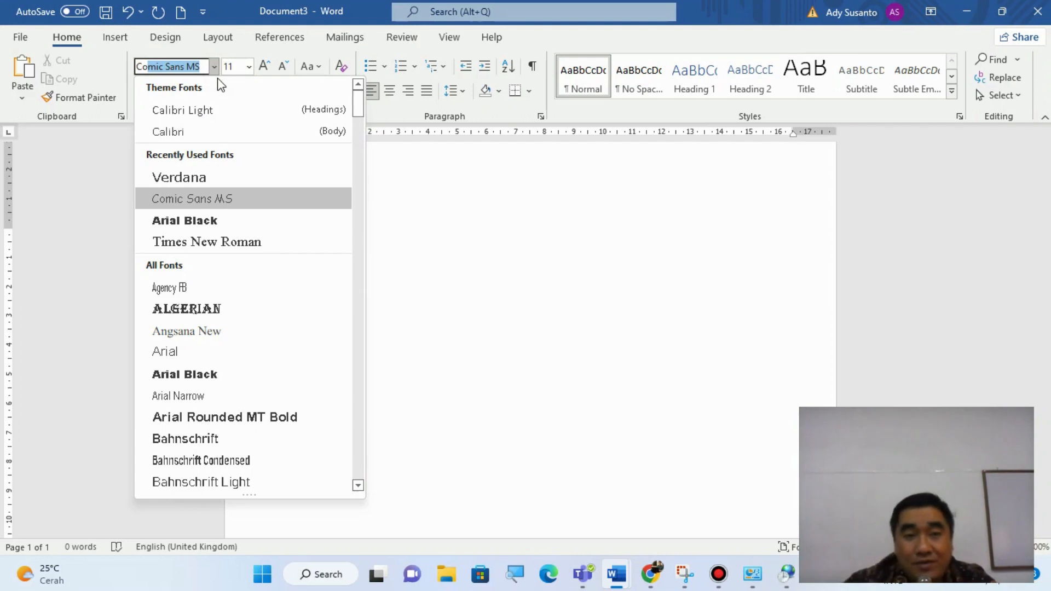
left_click(225, 204)
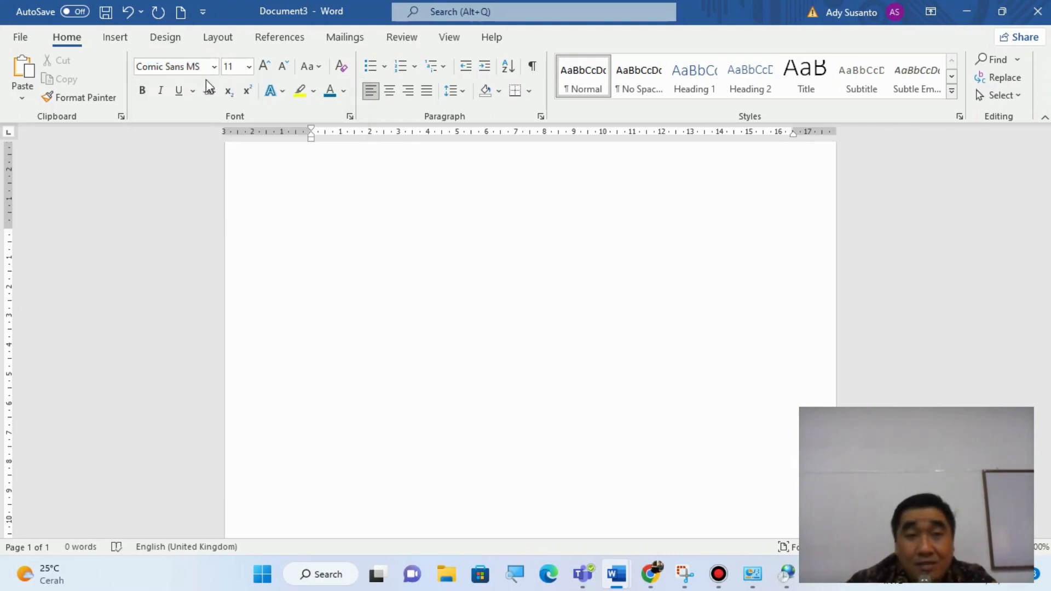
- Look up the fonts beginning with "Lu" and set the font to Lucida Calligraphy
left_click(215, 68)
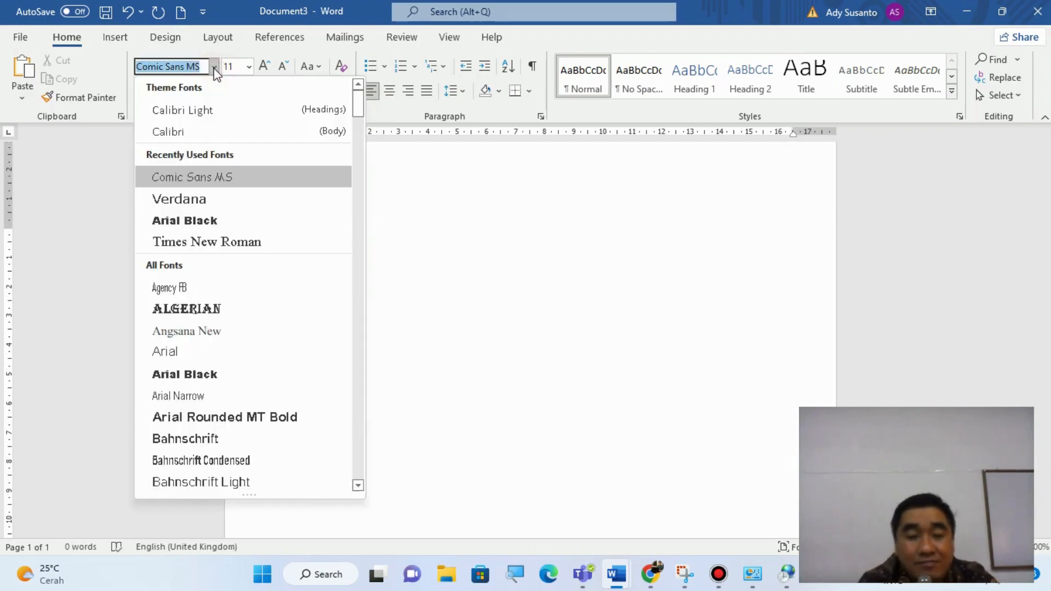
type("L")
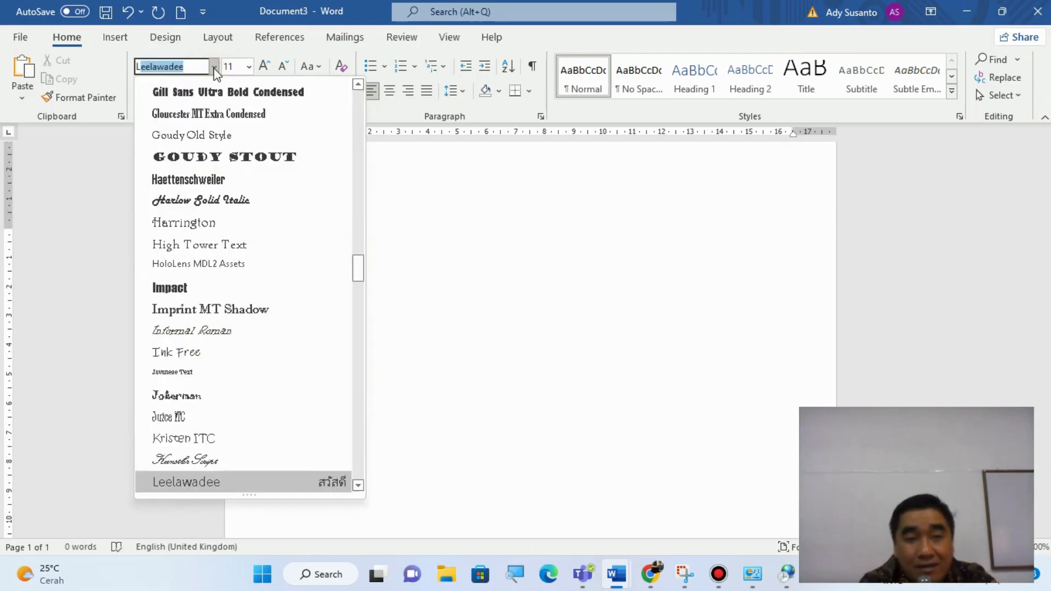
type("ucida Bright")
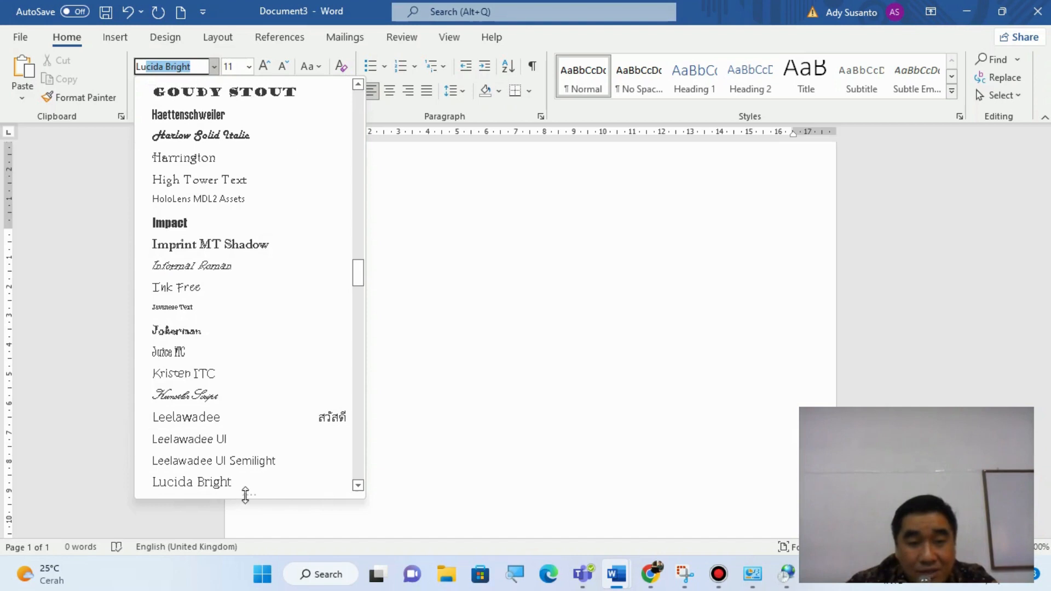
left_click(359, 486)
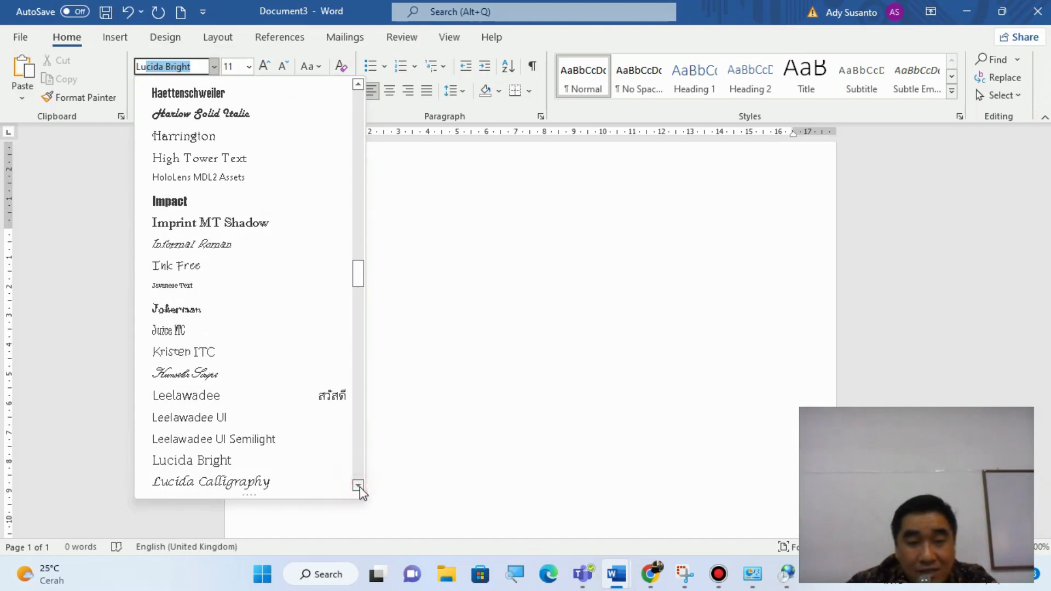
left_click(265, 485)
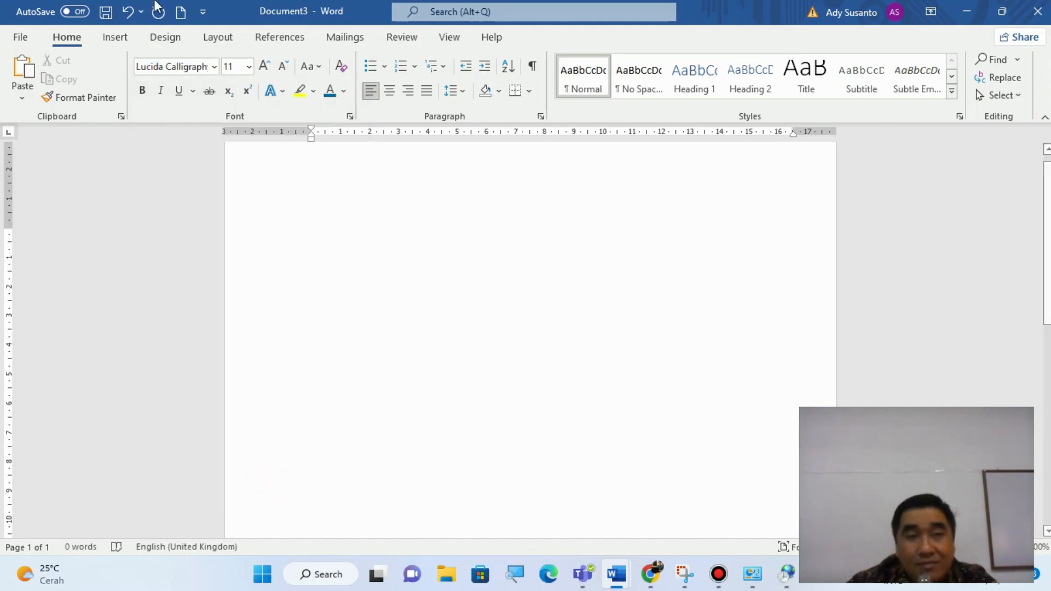
- Find Times New Roman by its initial letters and set it as the text font
left_click(214, 67)
type("Times New Roma")
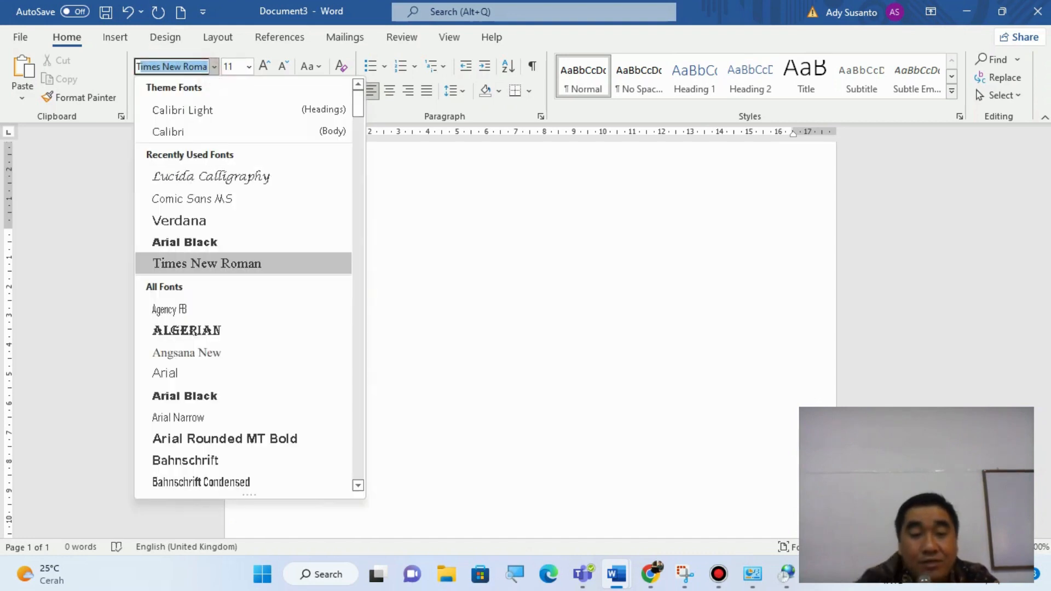
left_click(249, 264)
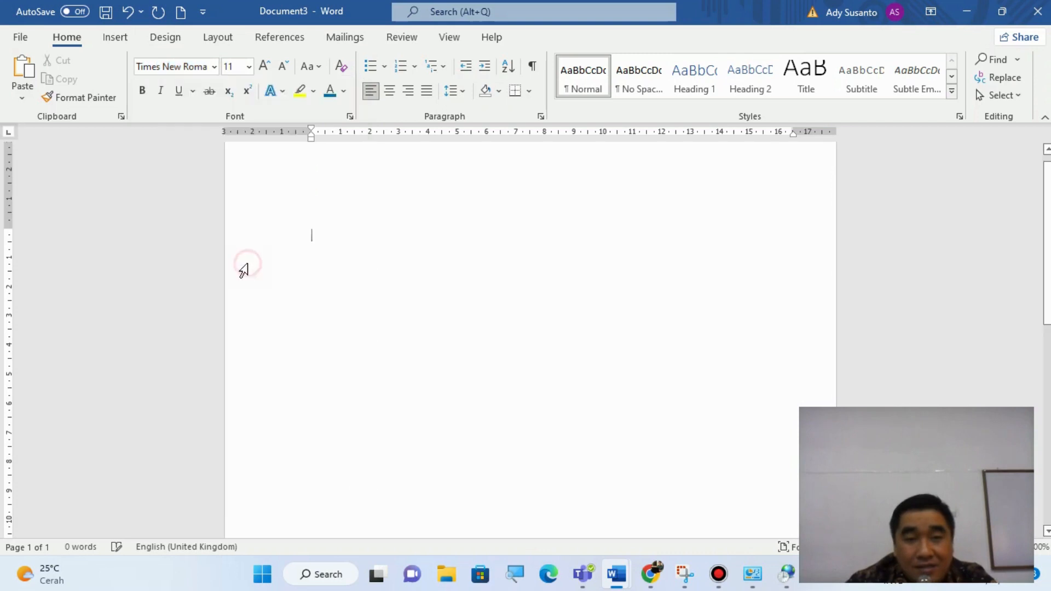
- Try font sizes 12 and 18 from the list of preset sizes
left_click(249, 74)
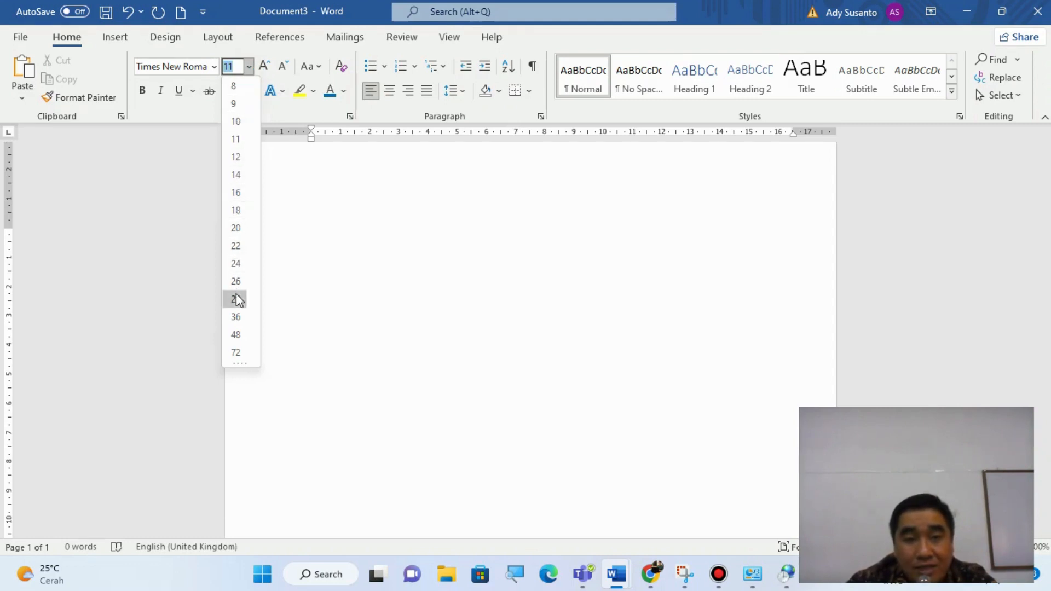
left_click(235, 159)
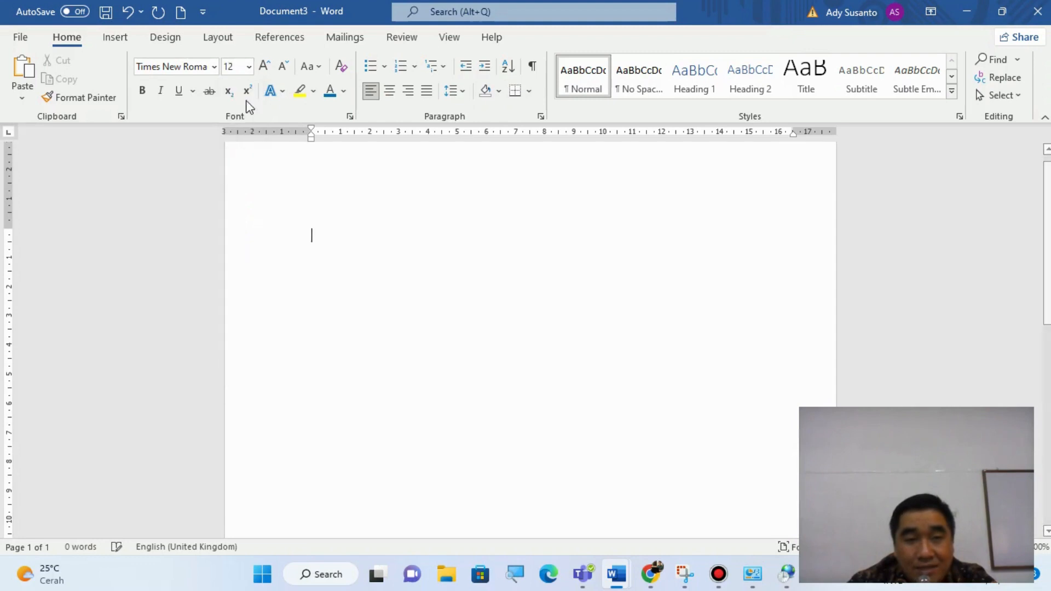
left_click(248, 66)
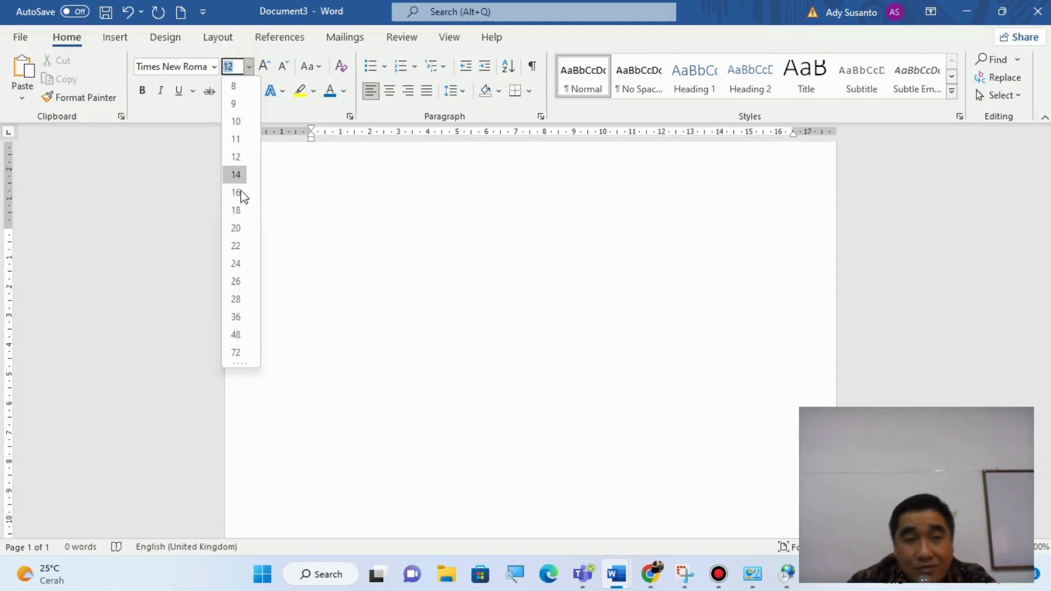
left_click(239, 216)
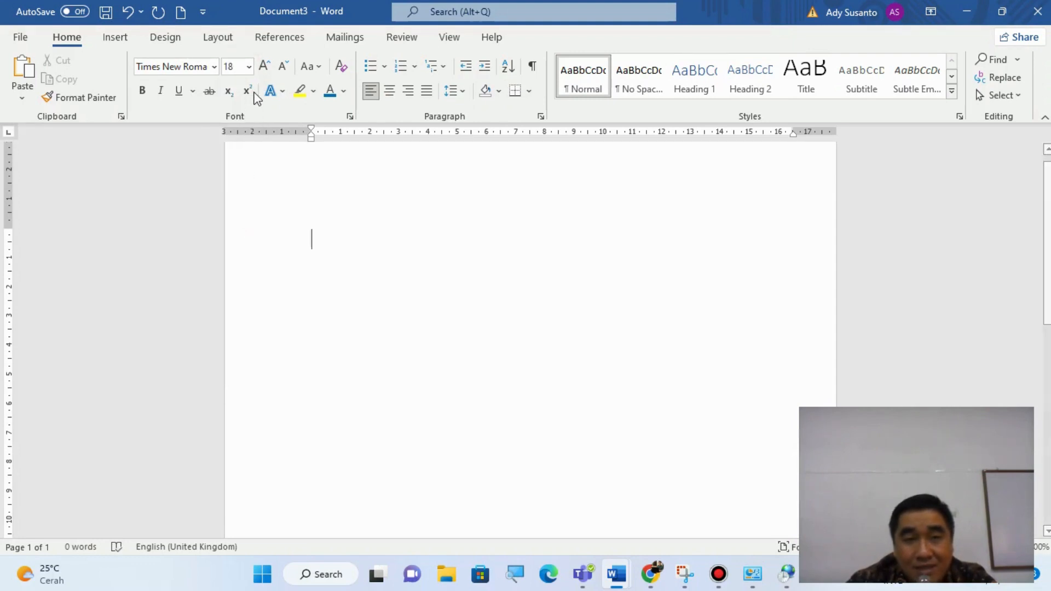
- Set the font size to the custom value 13
left_click(238, 62)
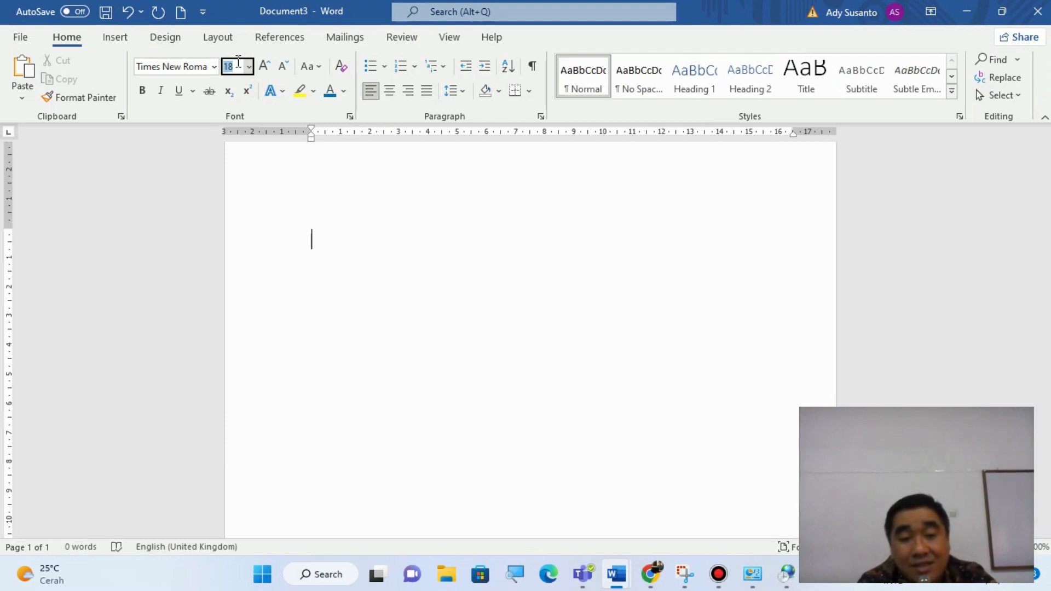
type("1")
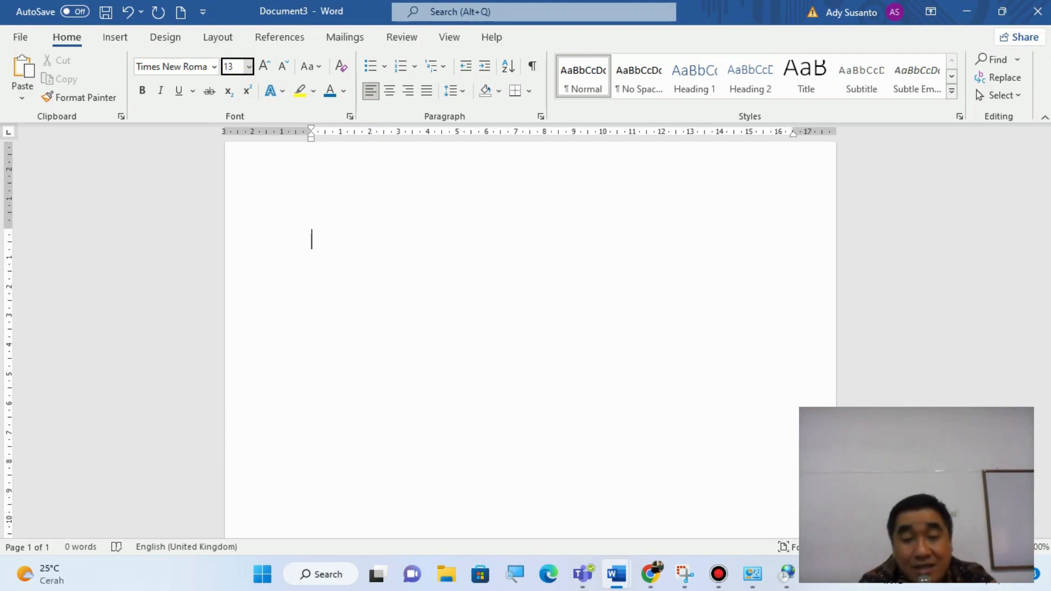
type("3")
key("Return")
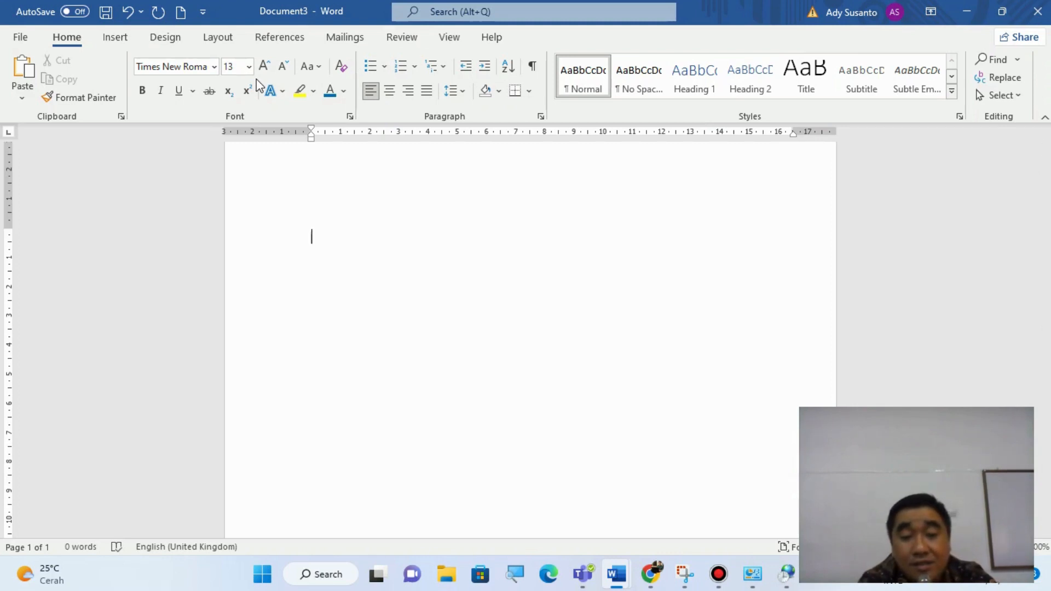
- Write a sample sentence on the first line, consisting of a first name followed by "pergi ke pasar."
type("Ah")
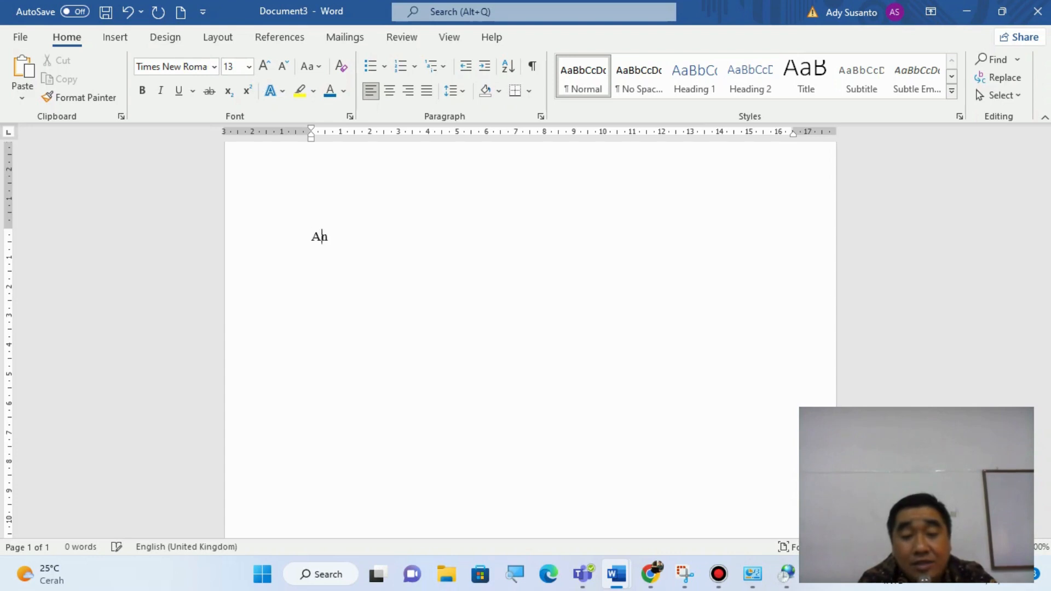
type("ton ")
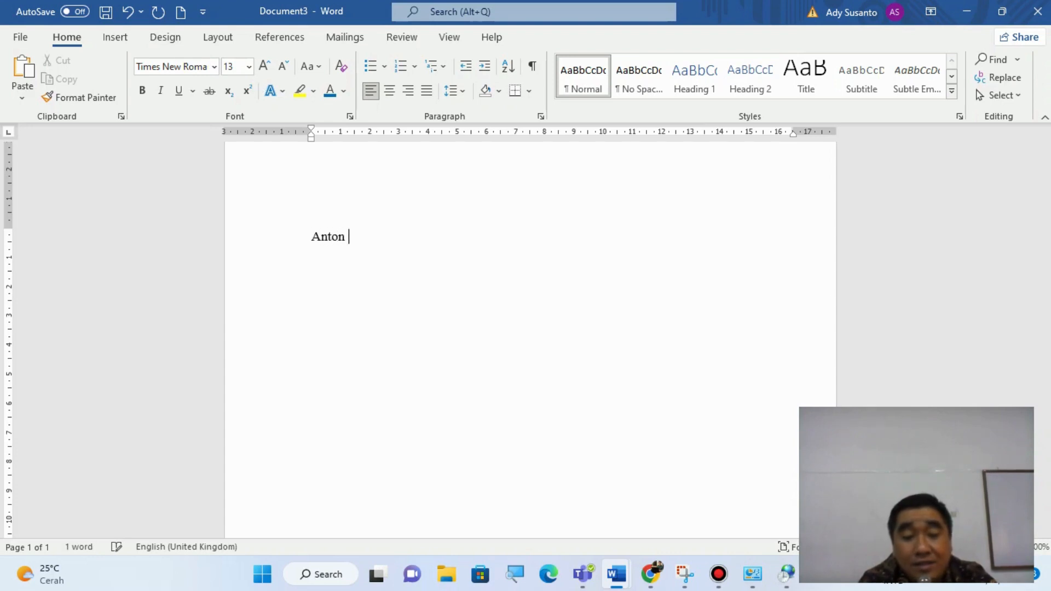
type("pergi ke pasa")
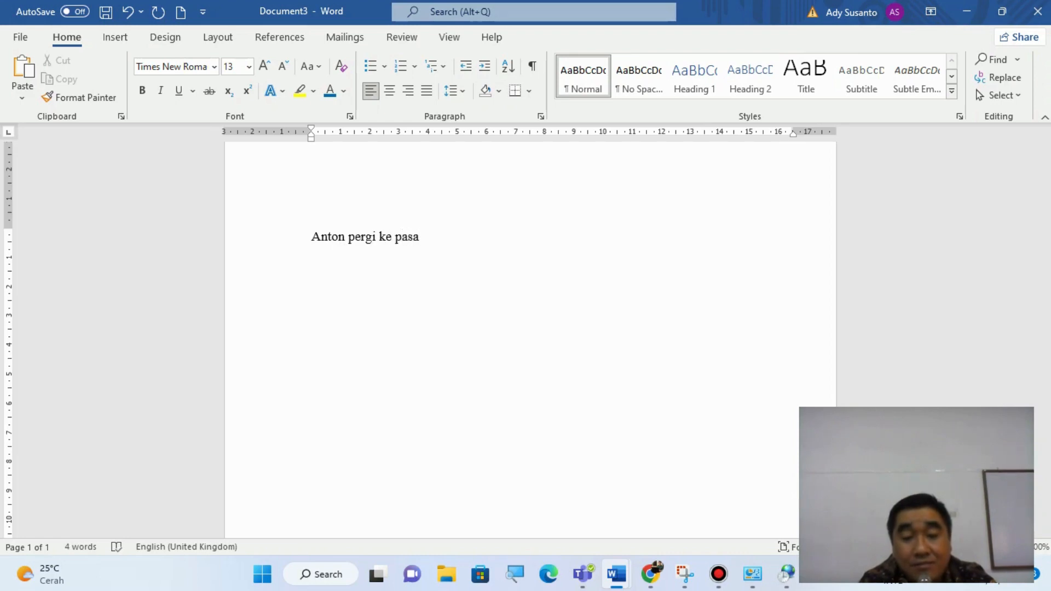
type("r.")
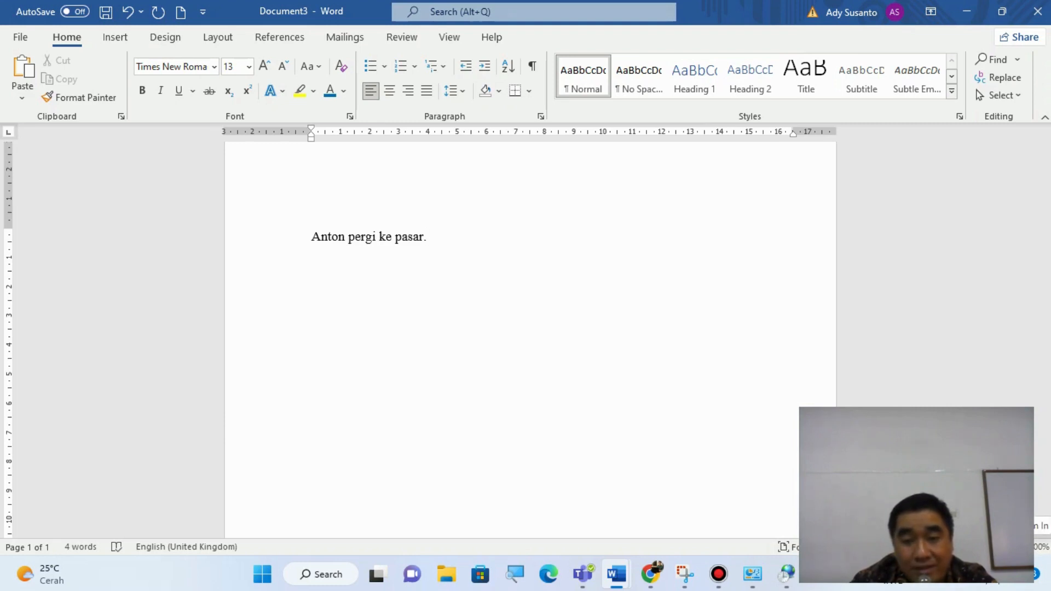
- Zoom the page in and out to compare magnifications, ending at 160%
left_click(1020, 547)
left_click(1020, 547)
left_click(1020, 547)
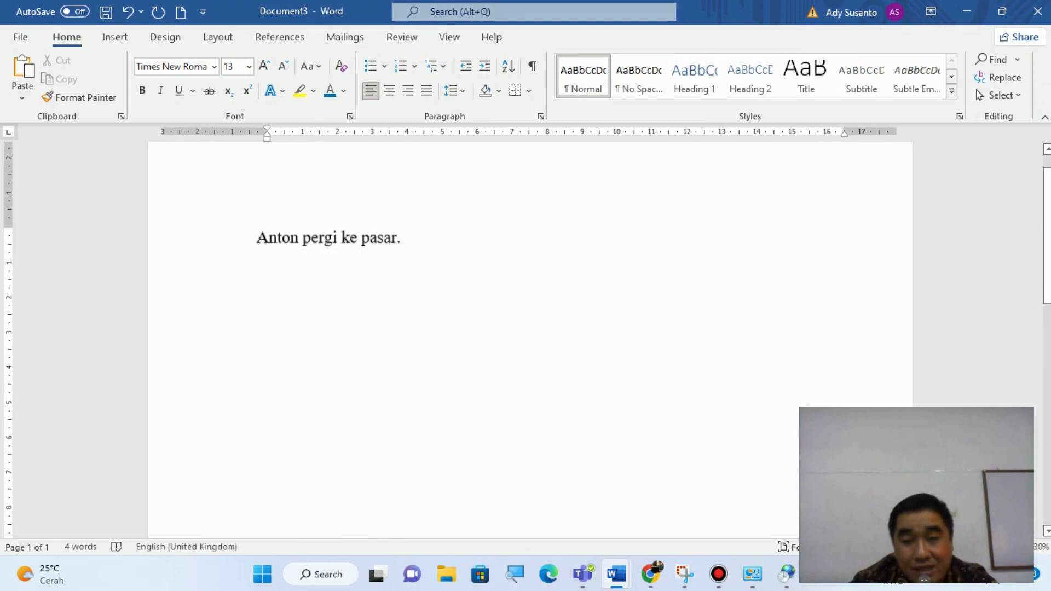
left_click(1021, 547)
left_click(1021, 547)
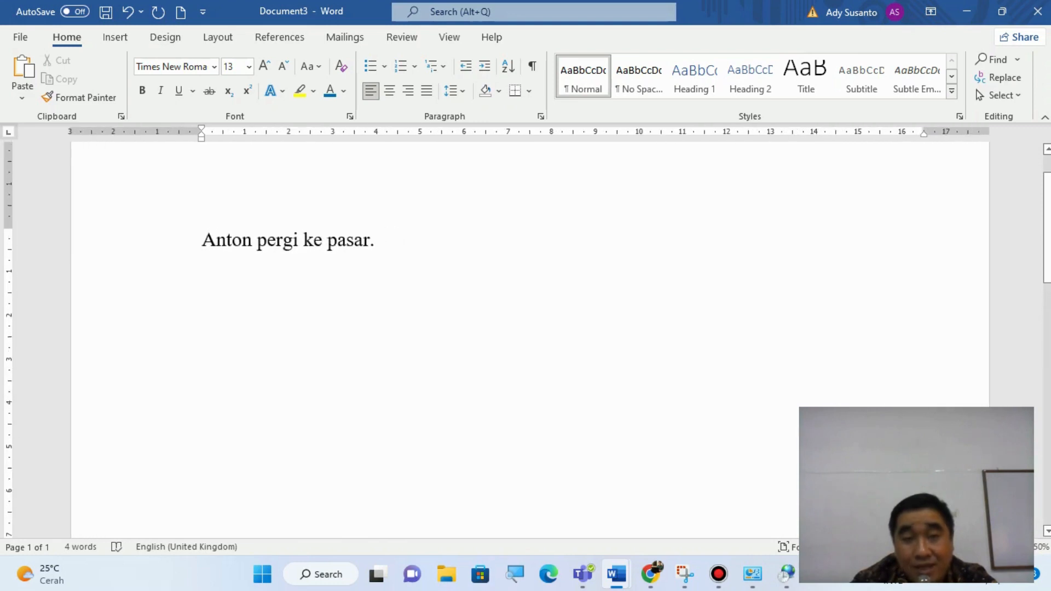
left_click(1021, 547)
left_click(1020, 547)
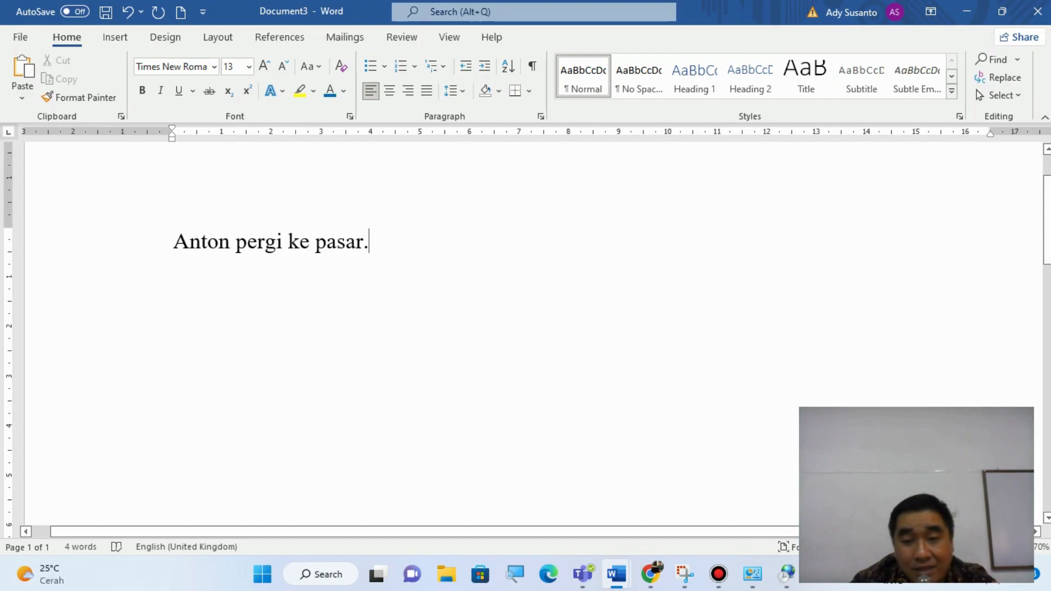
left_click(932, 547)
left_click(932, 547)
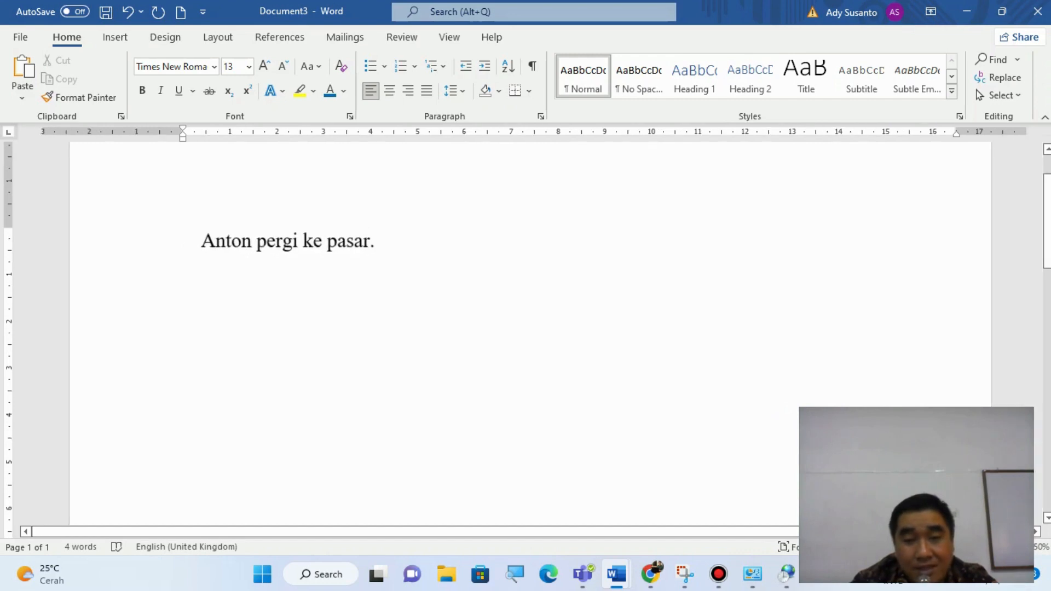
left_click(932, 547)
left_click(932, 547)
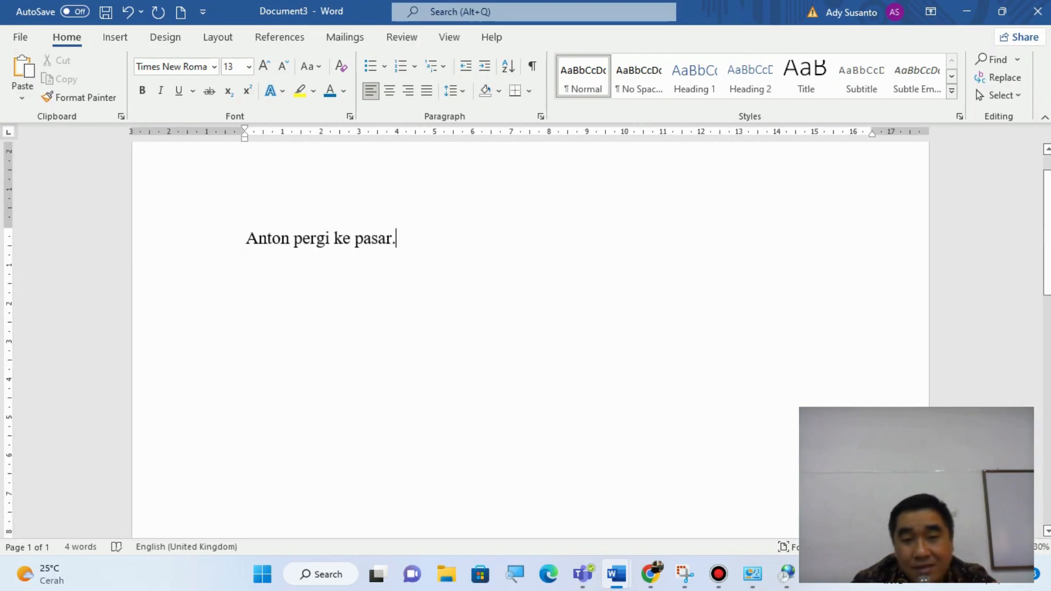
left_click(1022, 547)
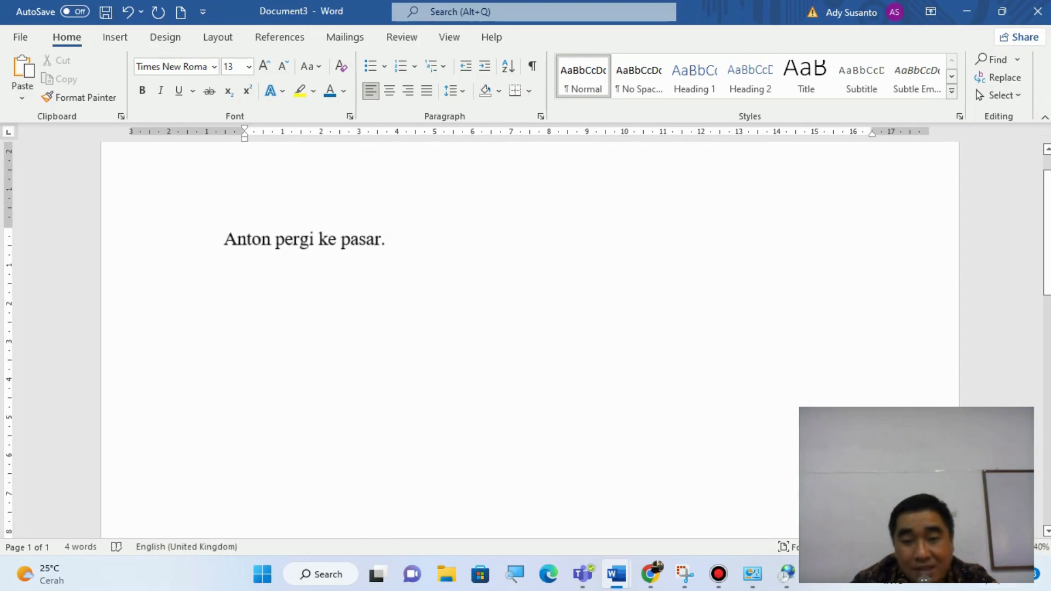
left_click(1022, 547)
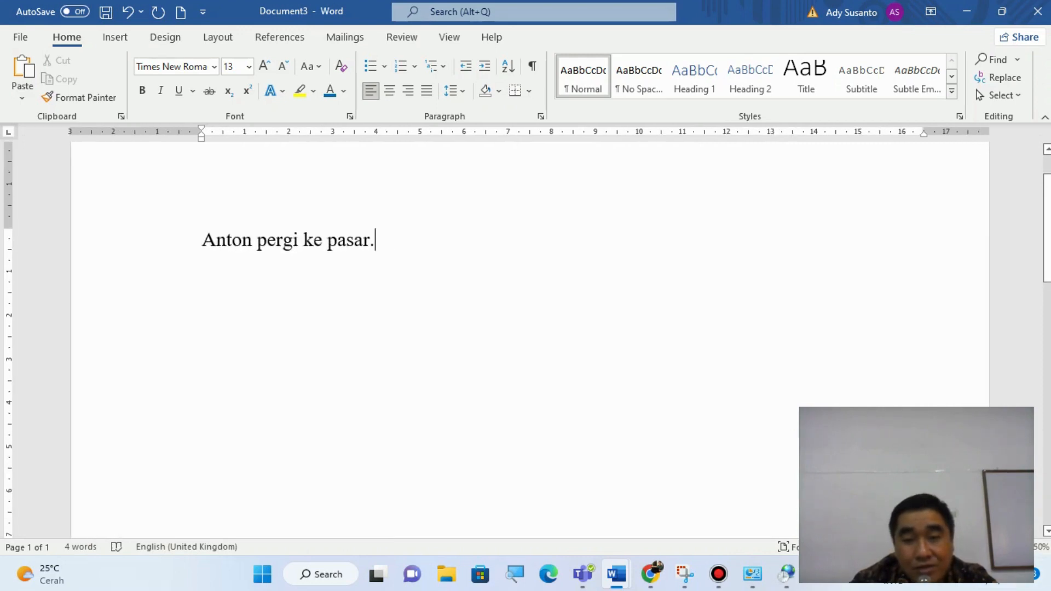
left_click(1022, 547)
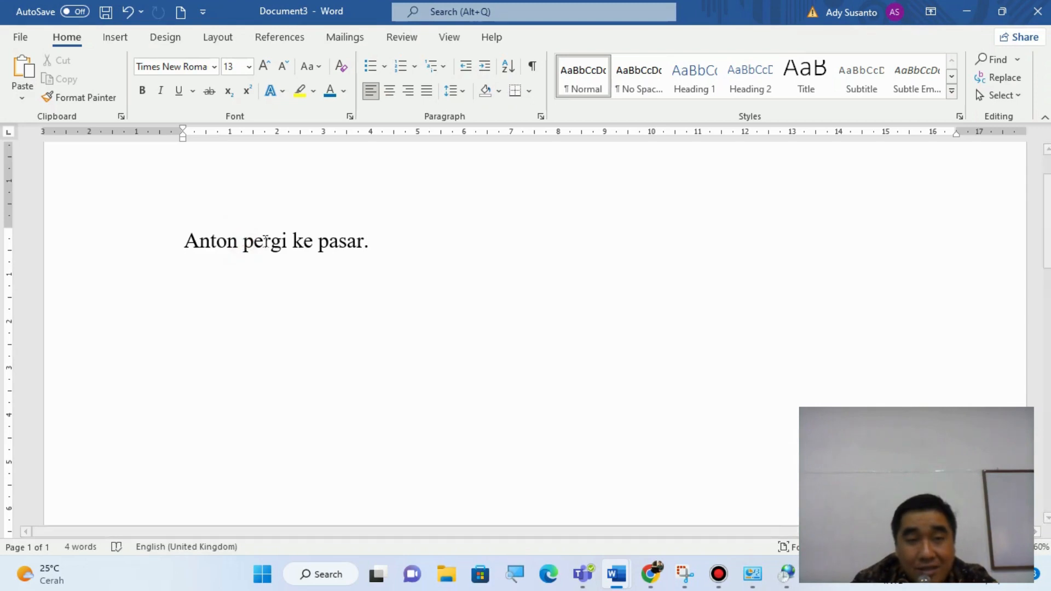
- Make the word "pergi" bold and the word "ke" italic in the sentence
left_click_drag(243, 241, 292, 268)
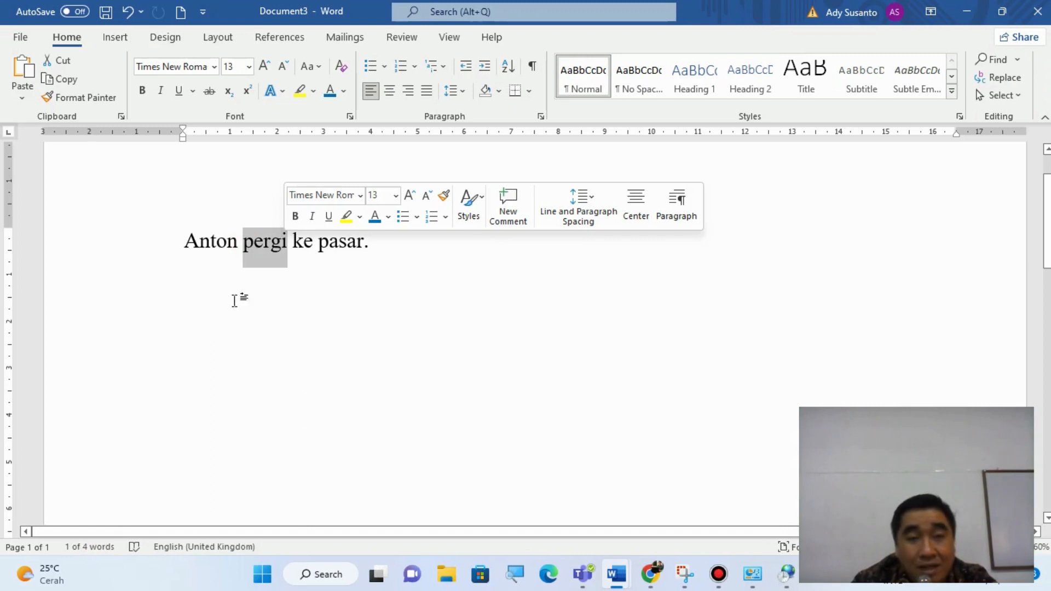
left_click(143, 92)
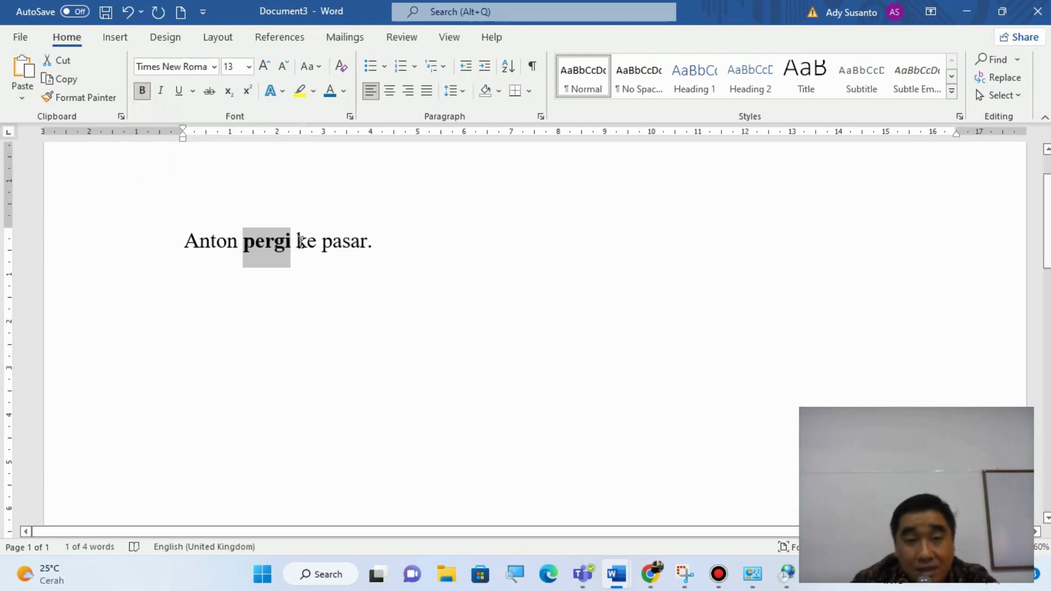
left_click_drag(296, 241, 316, 242)
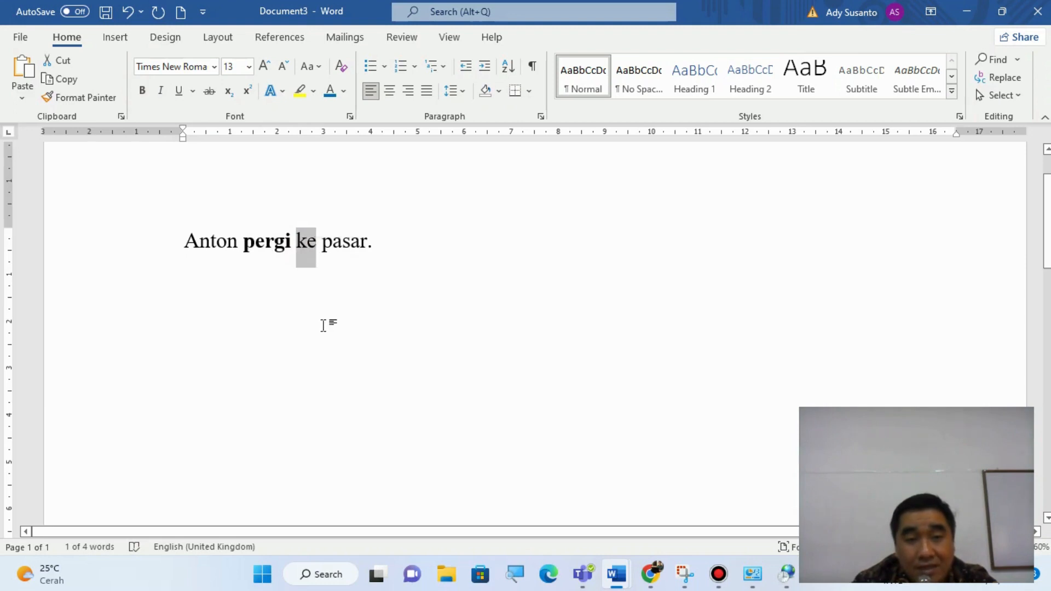
left_click(155, 96)
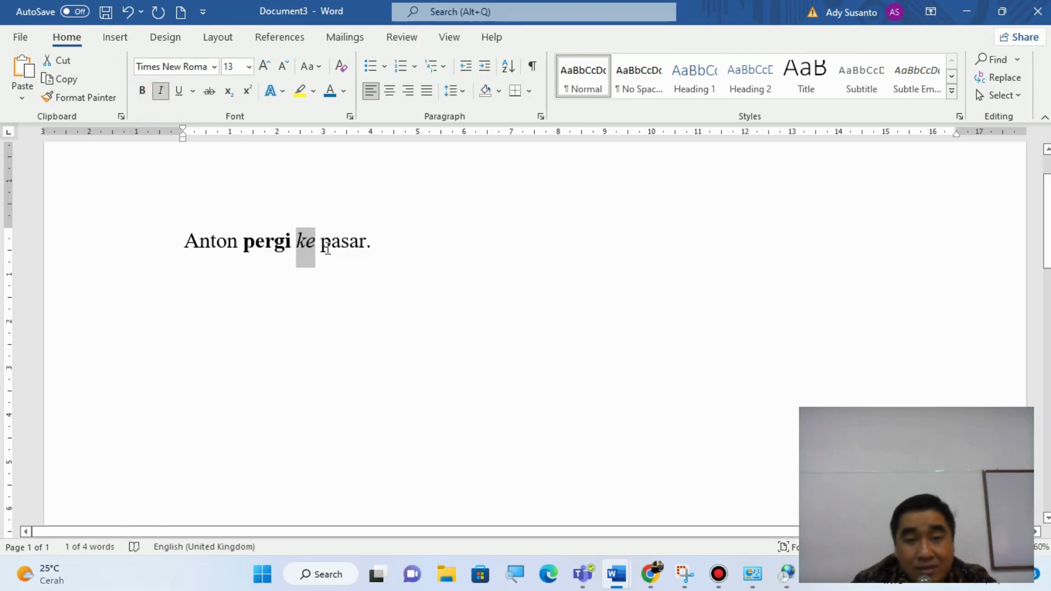
- Underline the word "pasar" at the end of the sentence
left_click_drag(324, 249, 366, 249)
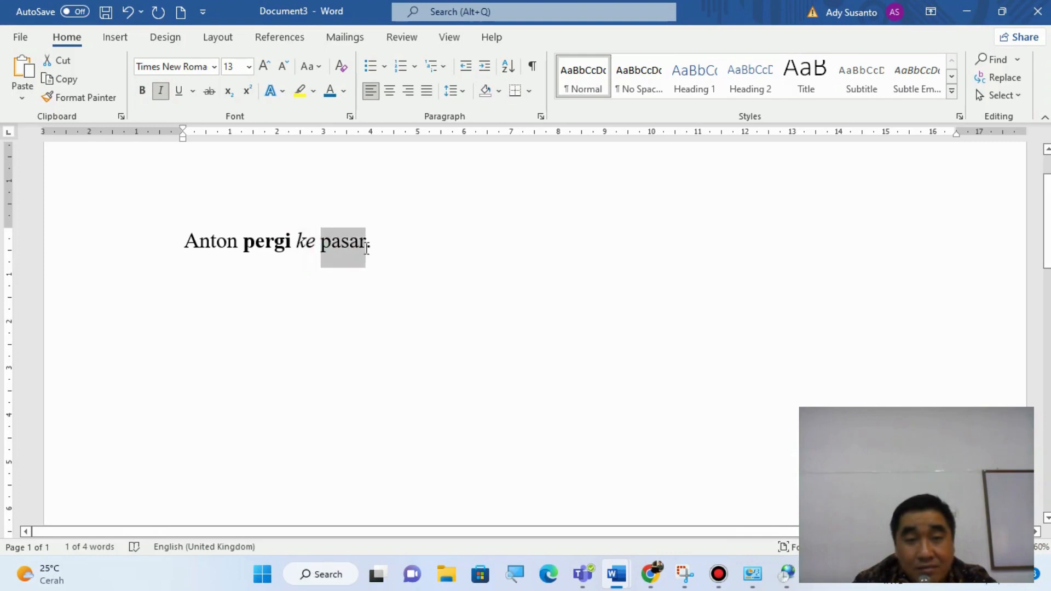
left_click(181, 90)
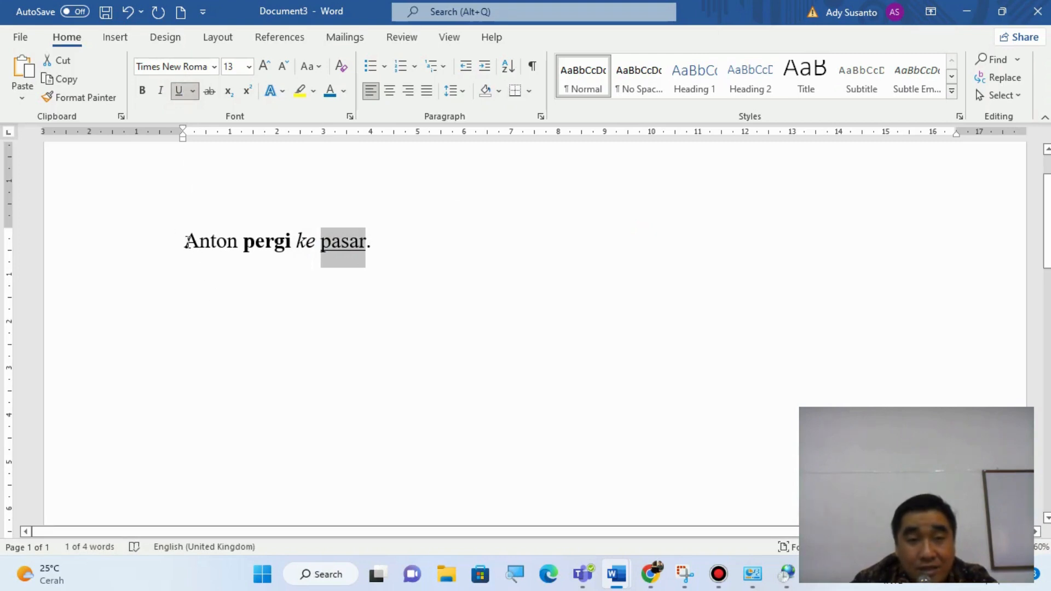
- Try bold italic on the sentence's first word, then format it as italic and underlined without bold
left_click_drag(187, 241, 238, 245)
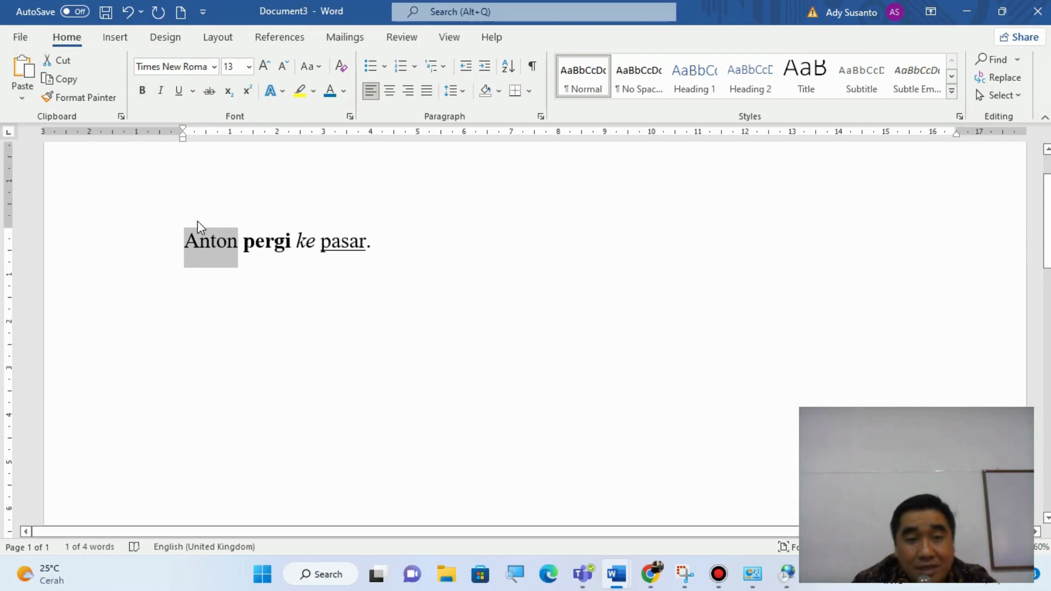
left_click(146, 92)
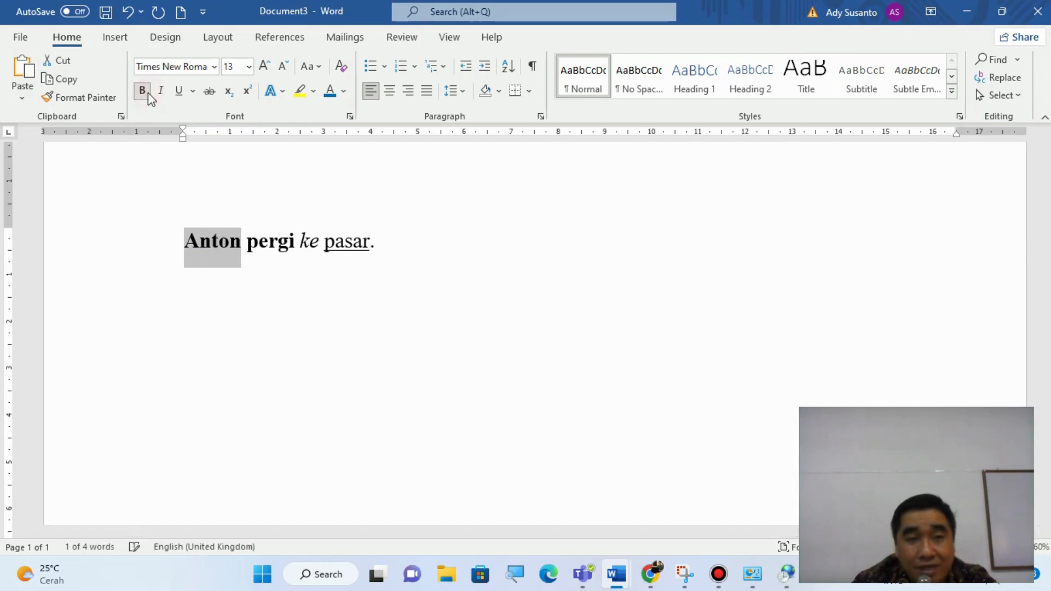
left_click(160, 92)
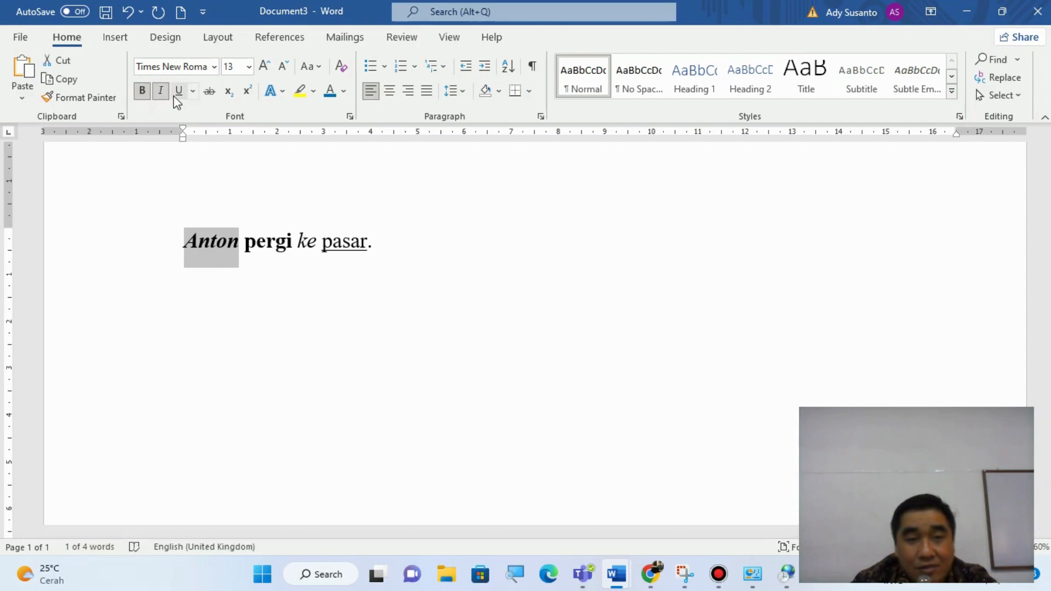
left_click(141, 93)
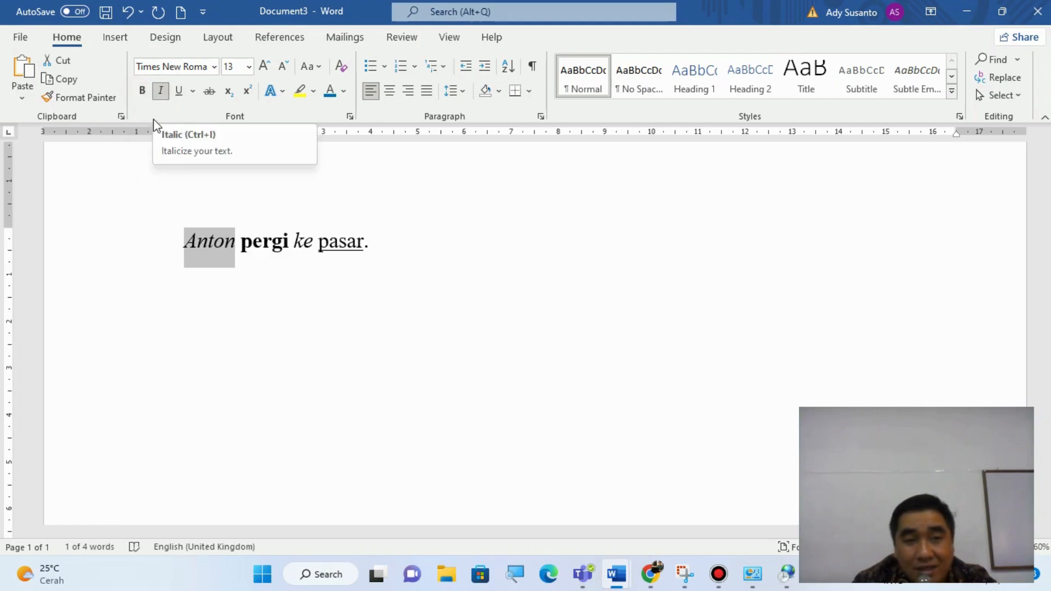
left_click(178, 92)
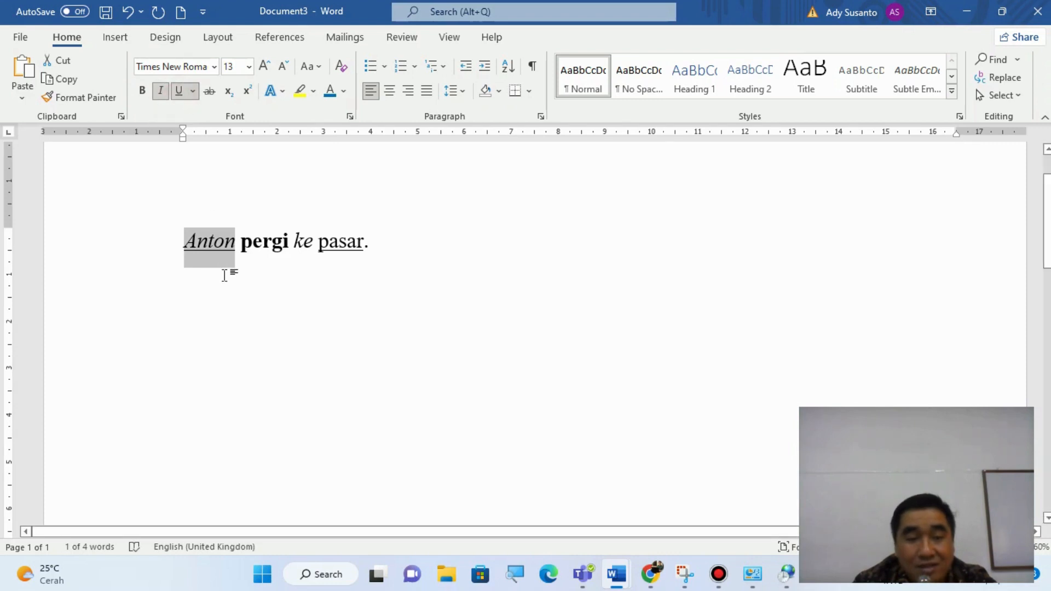
left_click(289, 266)
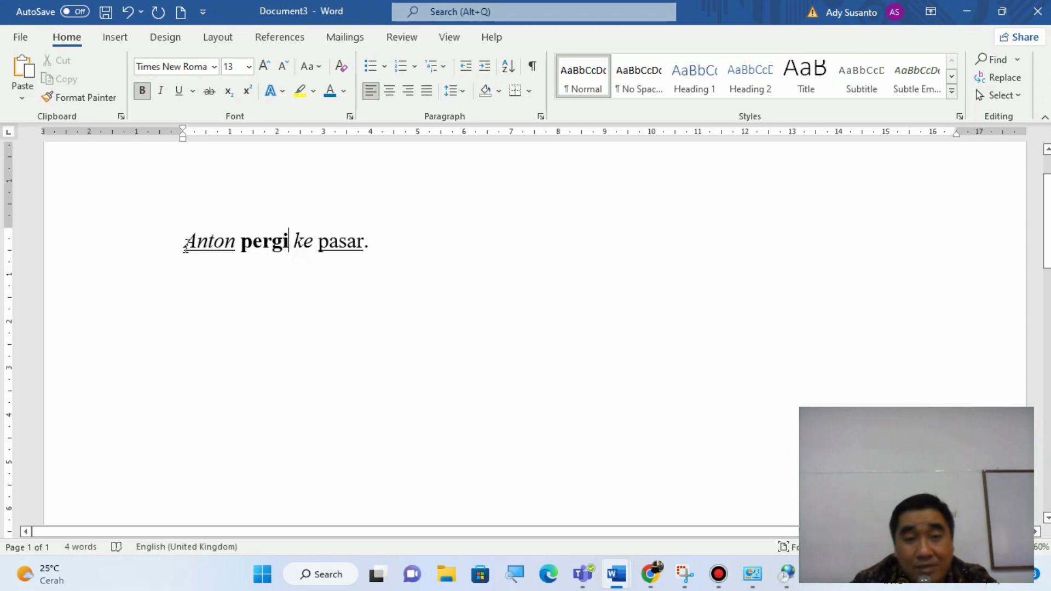
left_click_drag(186, 246, 340, 293)
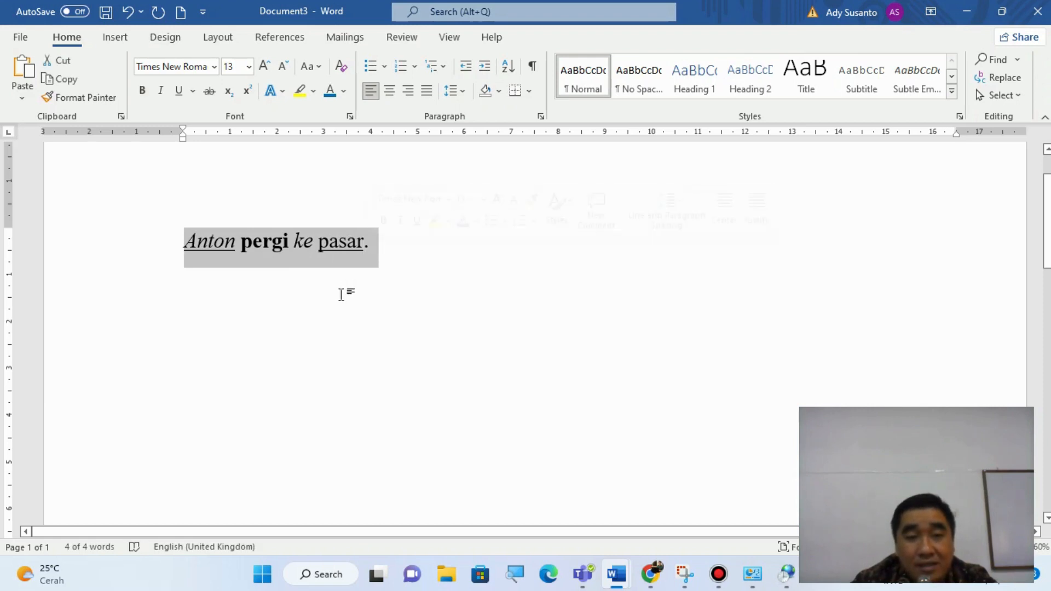
left_click(272, 241)
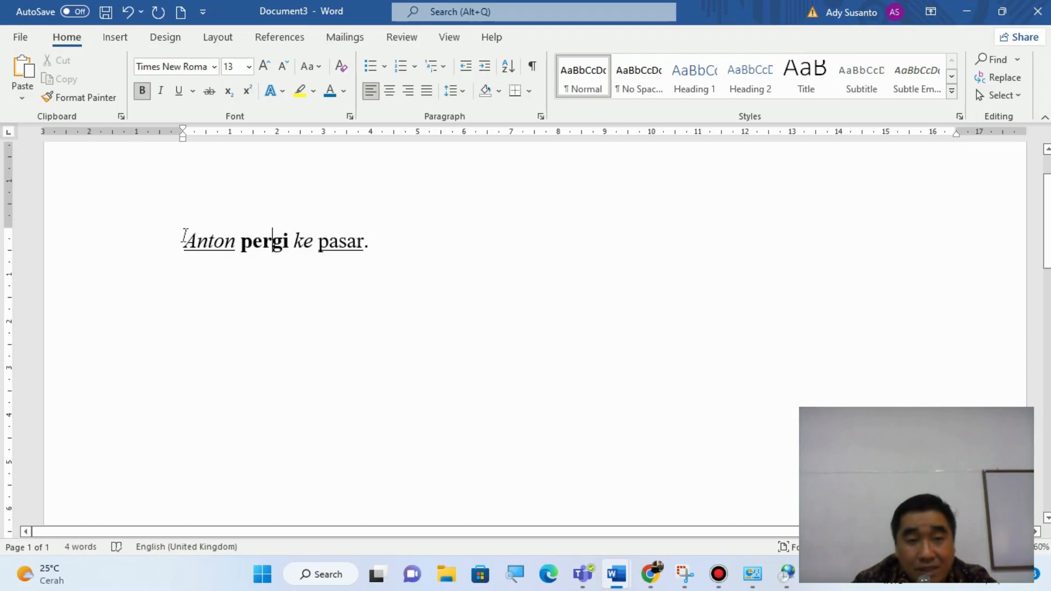
- Try centre, right and justified alignment on the whole sentence, finishing with it aligned left
left_click_drag(185, 236, 370, 246)
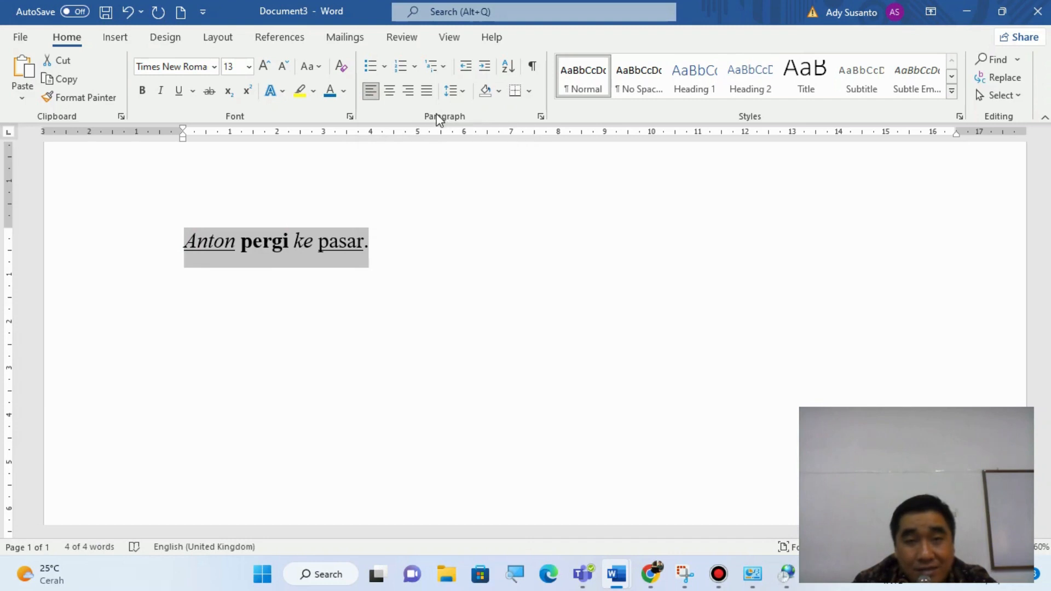
left_click(389, 92)
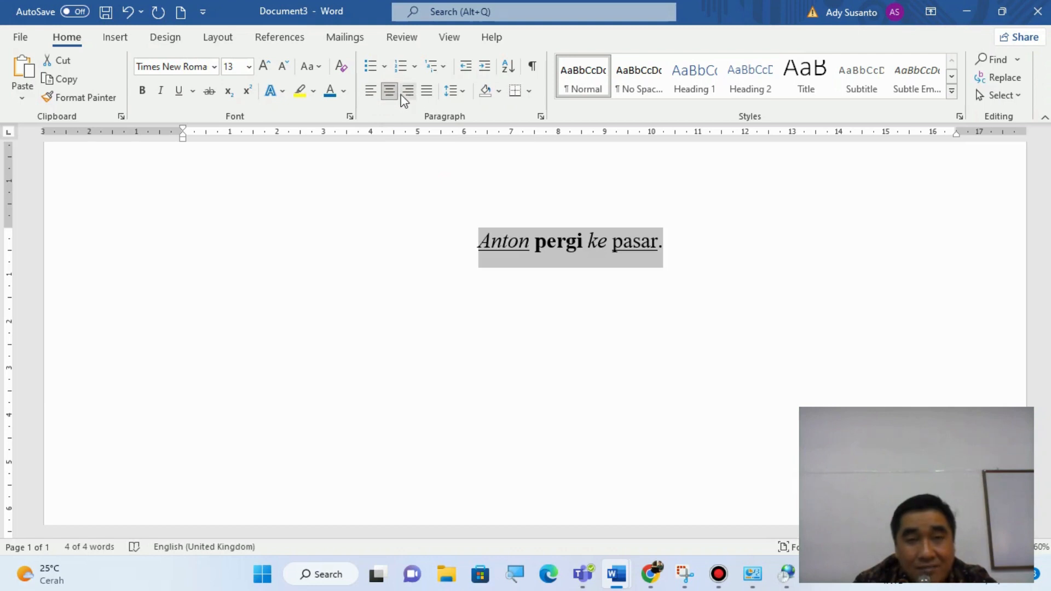
left_click(408, 92)
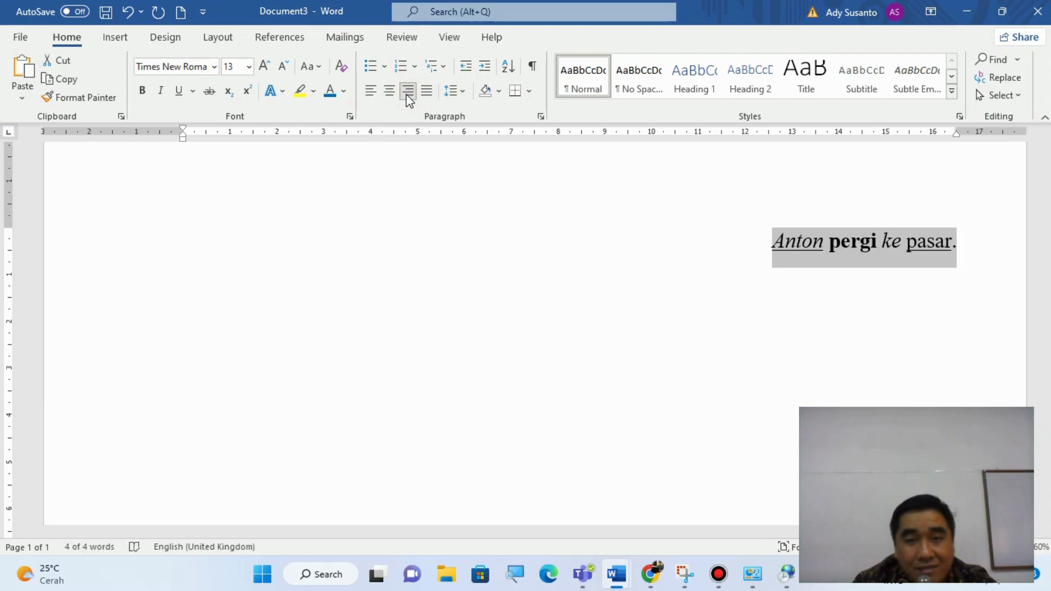
left_click(427, 91)
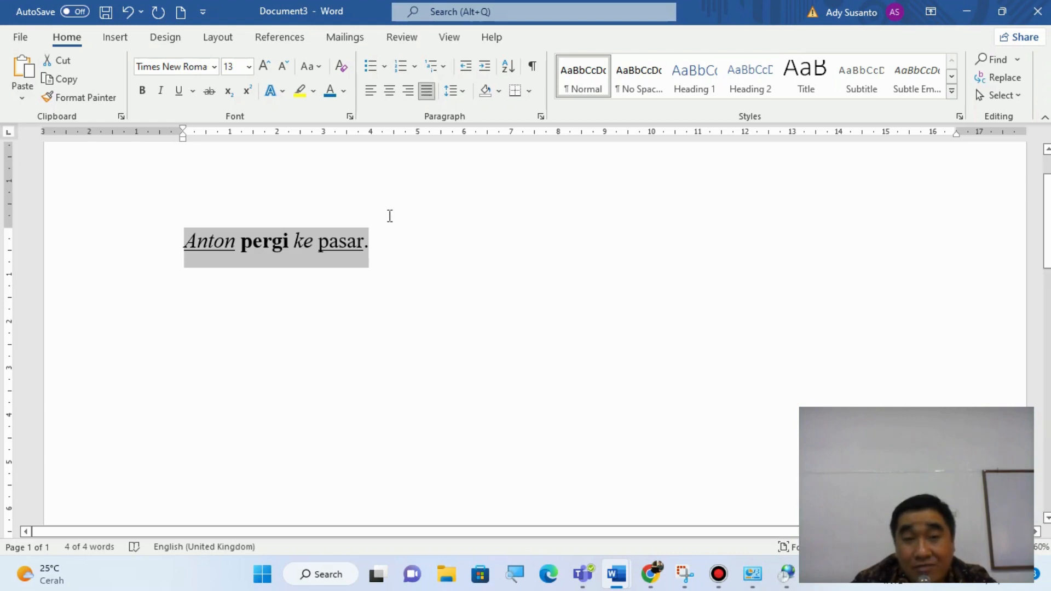
left_click(395, 98)
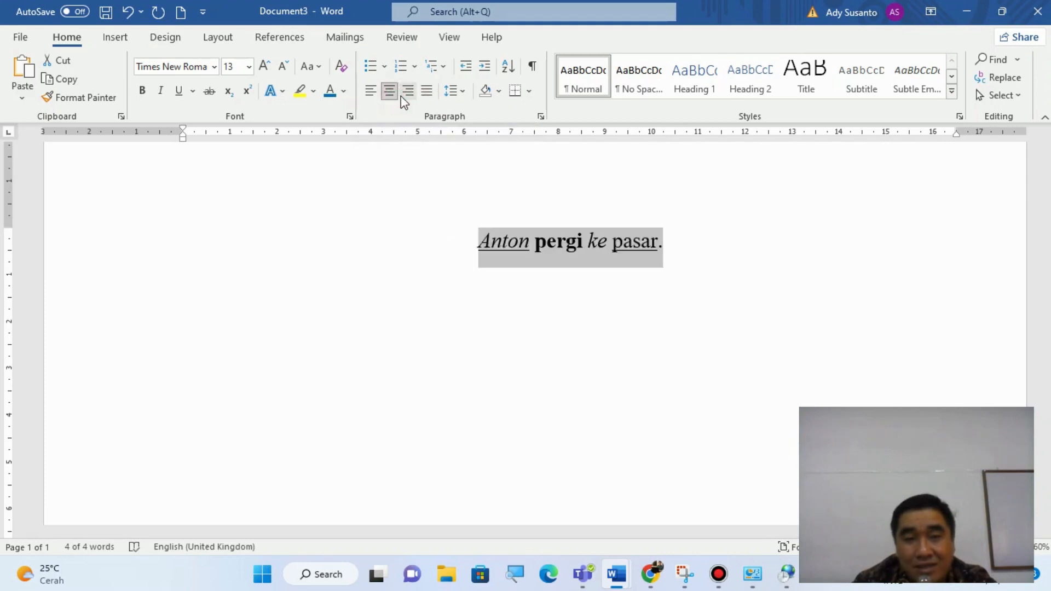
left_click(407, 92)
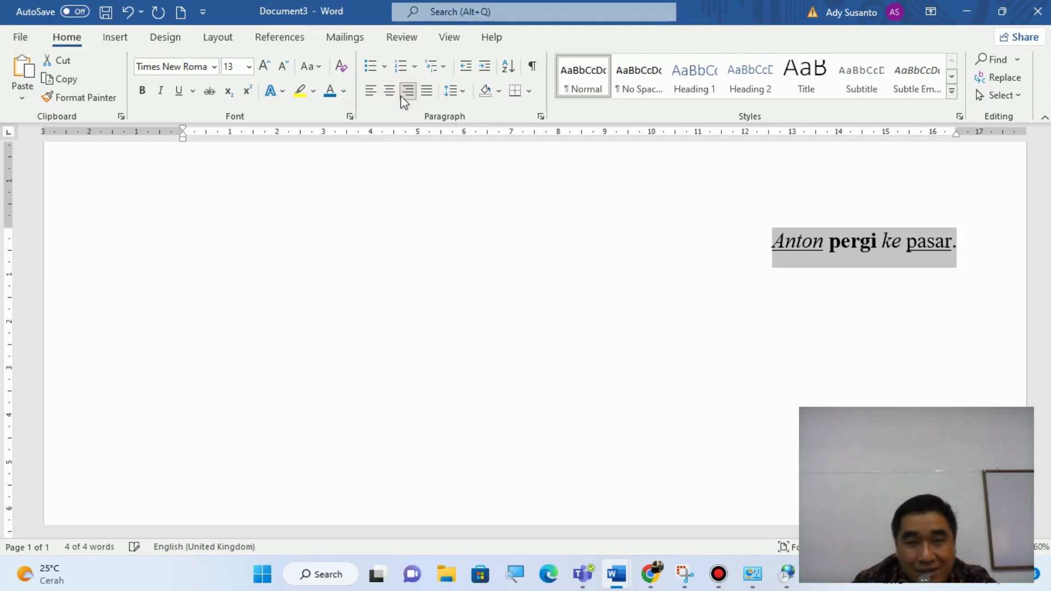
left_click(372, 99)
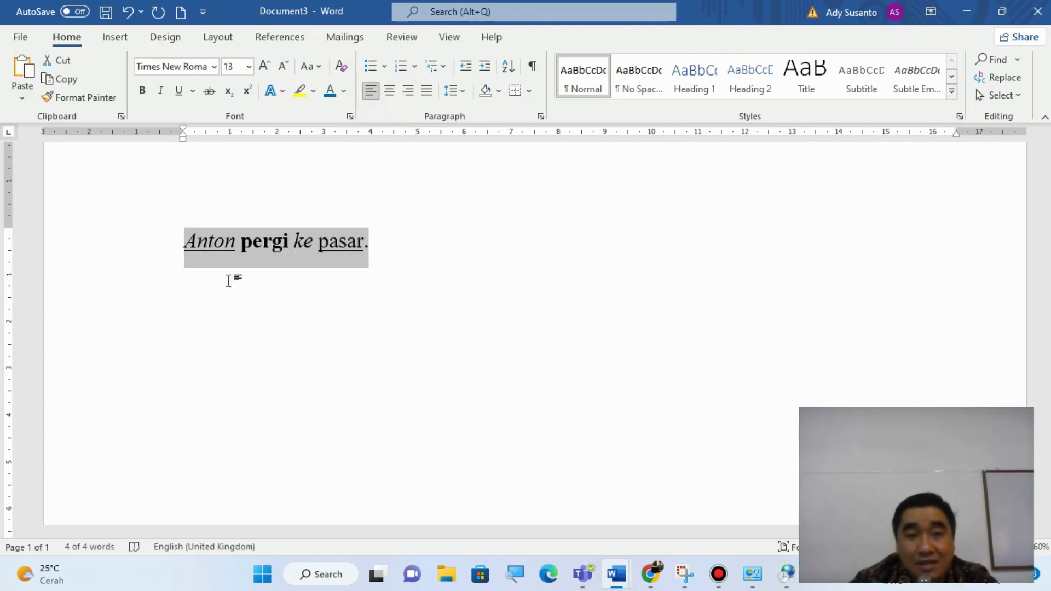
left_click(442, 266)
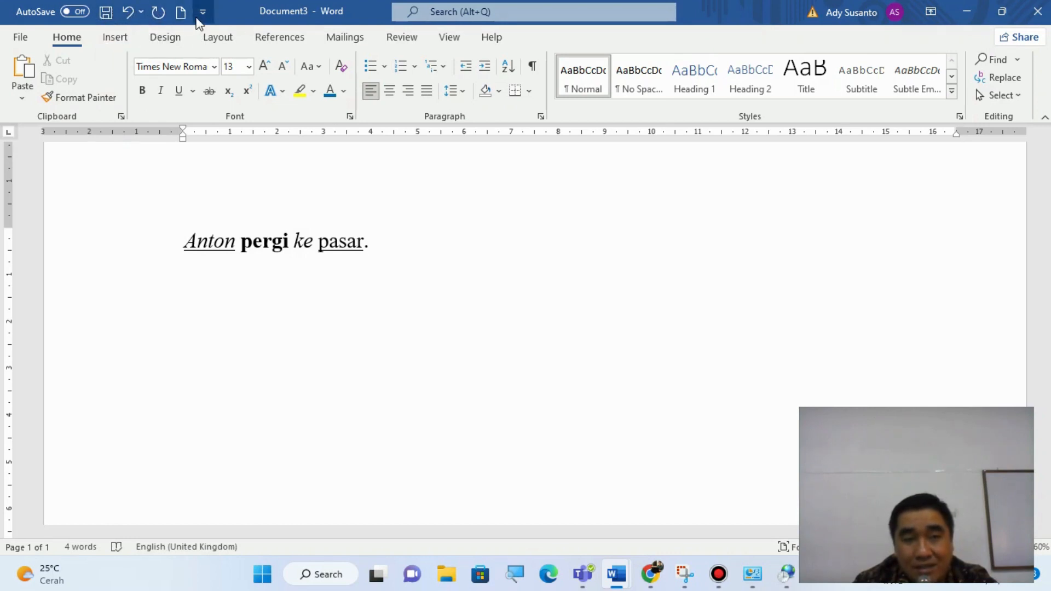
- Start saving the document to this PC and browse to the Data (D:) drive as the save location
left_click(104, 19)
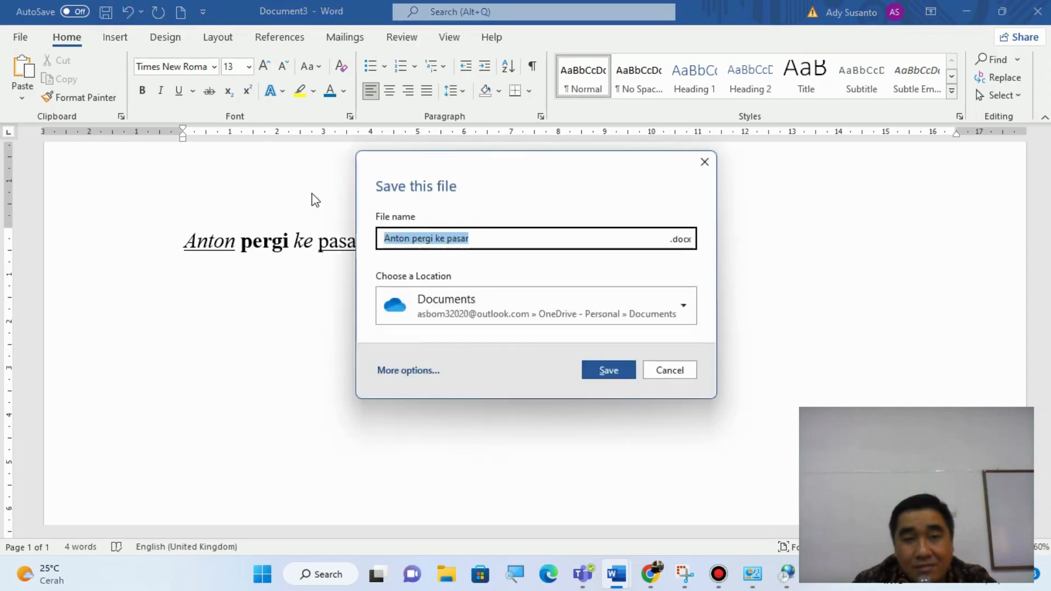
left_click(409, 371)
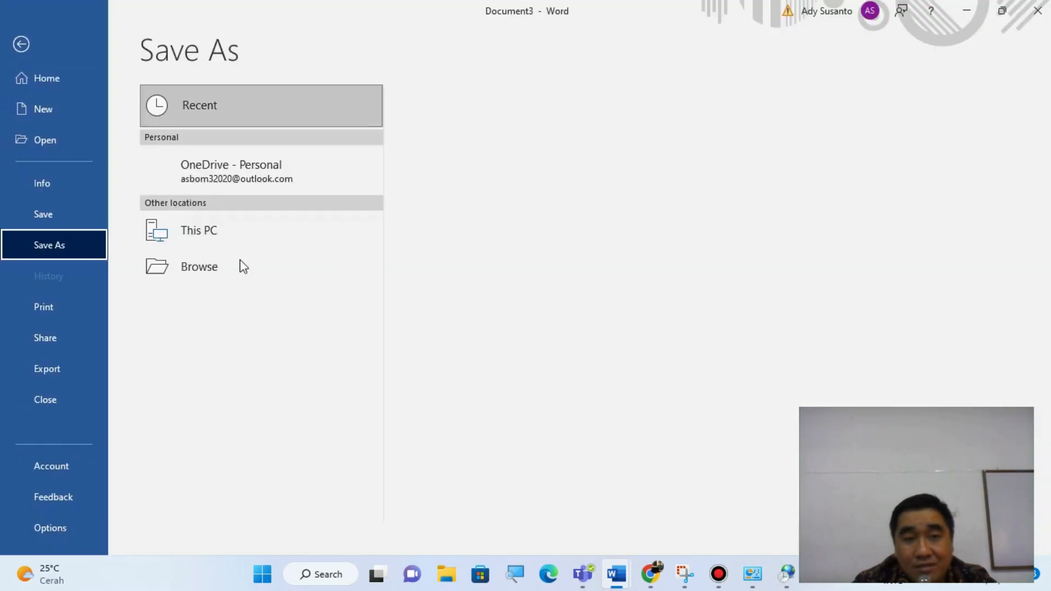
left_click(240, 241)
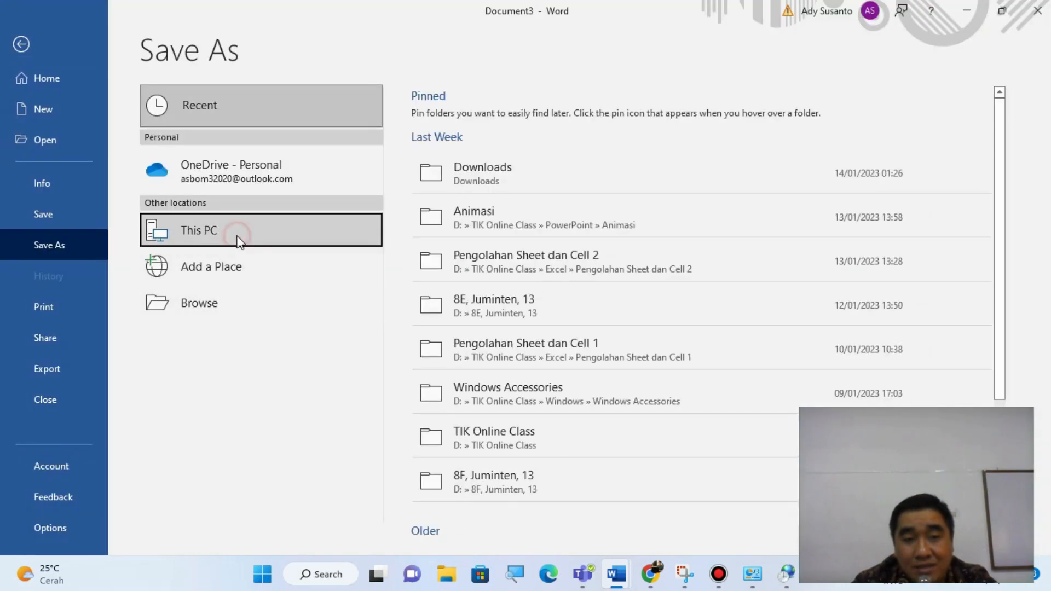
left_click(240, 241)
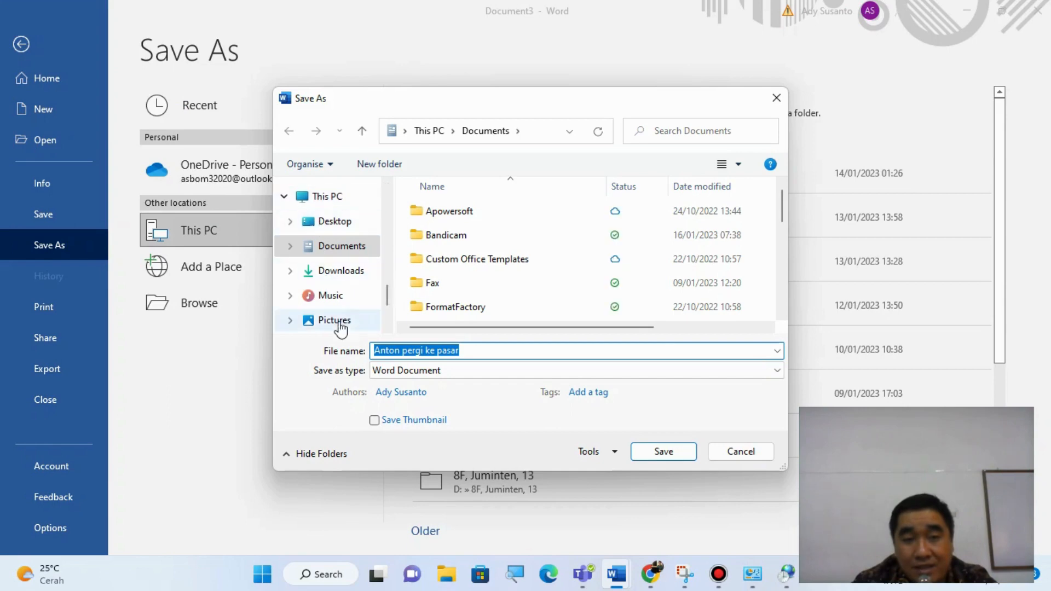
scroll(386, 307, "down", 3)
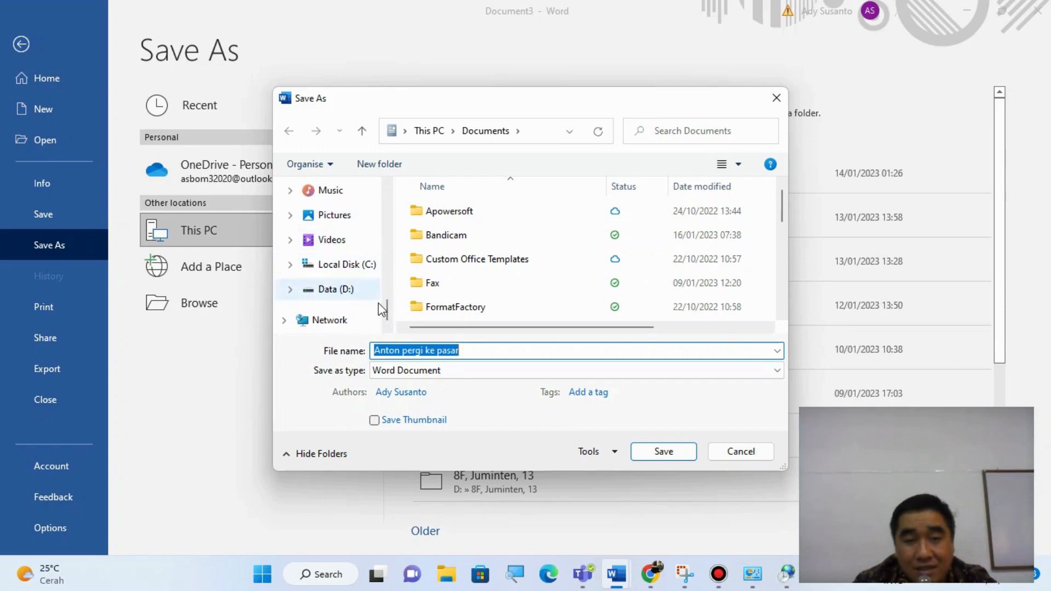
mouse_move(388, 305)
left_mouse_down()
mouse_move(392, 206)
mouse_move(394, 299)
left_mouse_up()
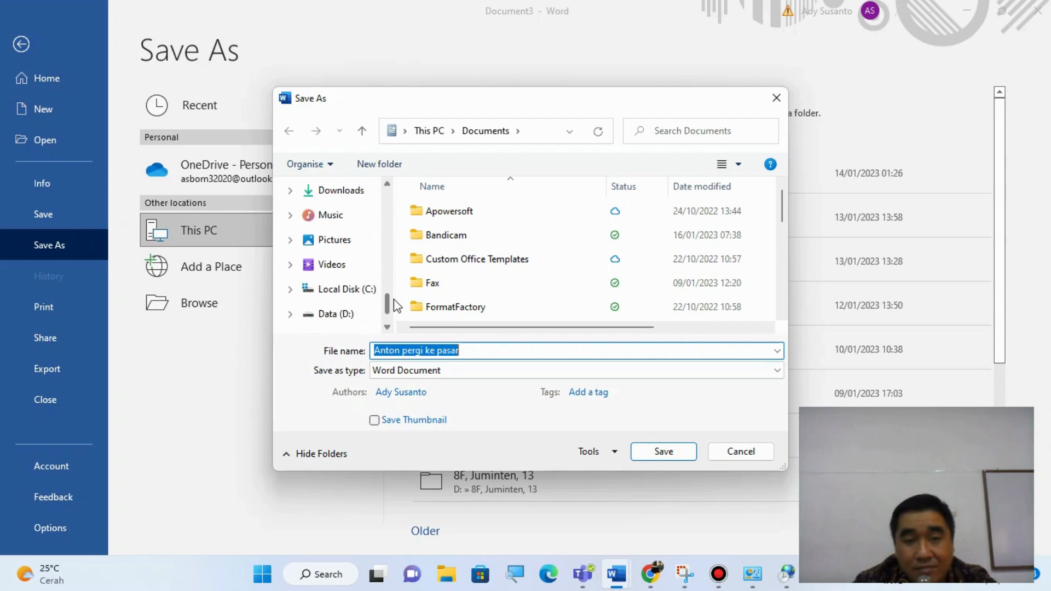
left_click(348, 316)
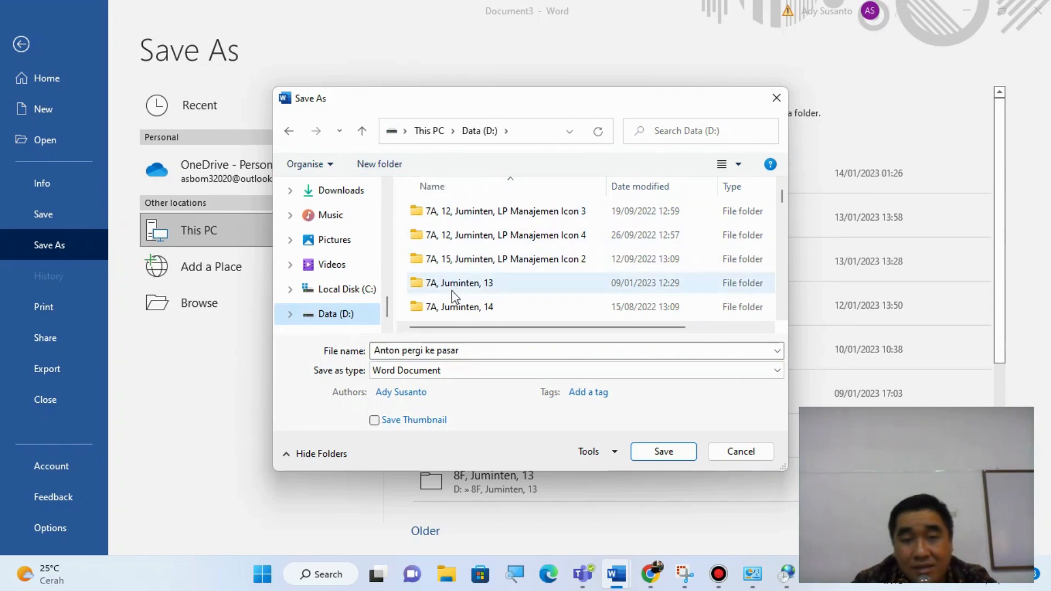
- Create a folder on Data (D:) named with class 7K, the student's name and 13, and open it as the save location
left_click(386, 159)
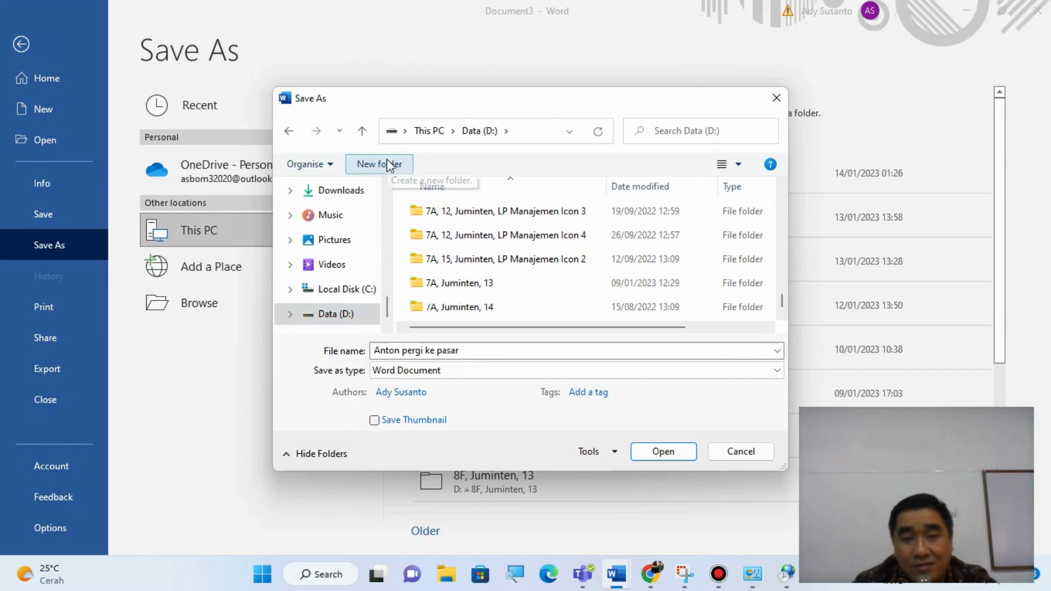
type("7")
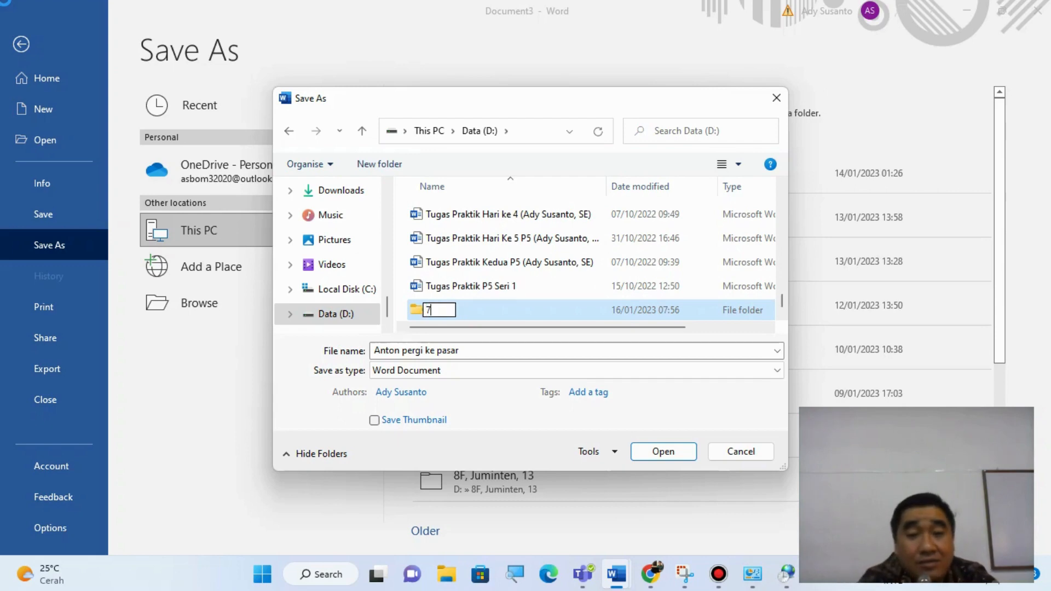
type("K,")
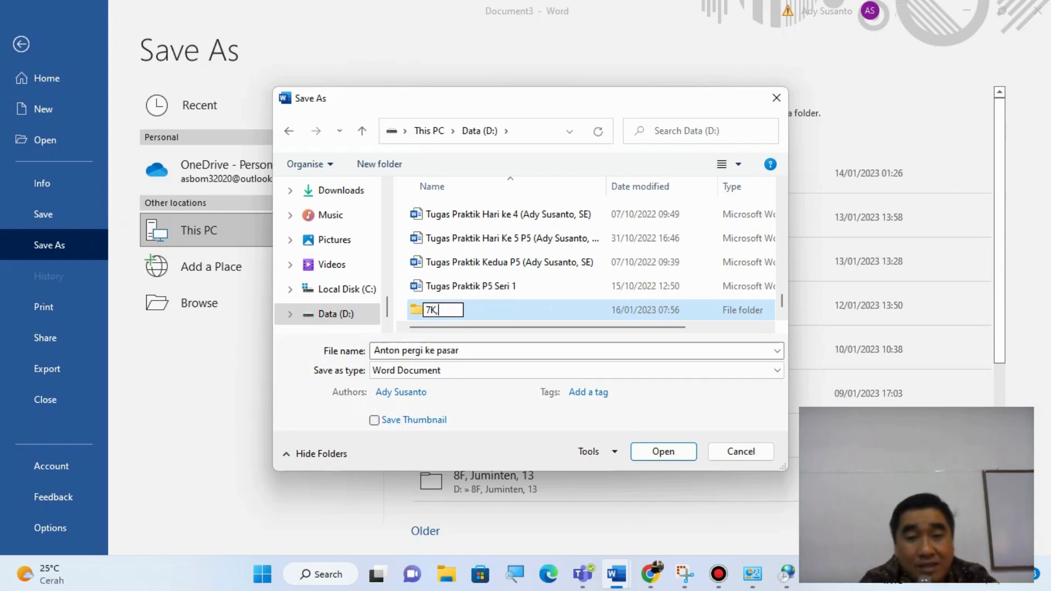
type(" Ju")
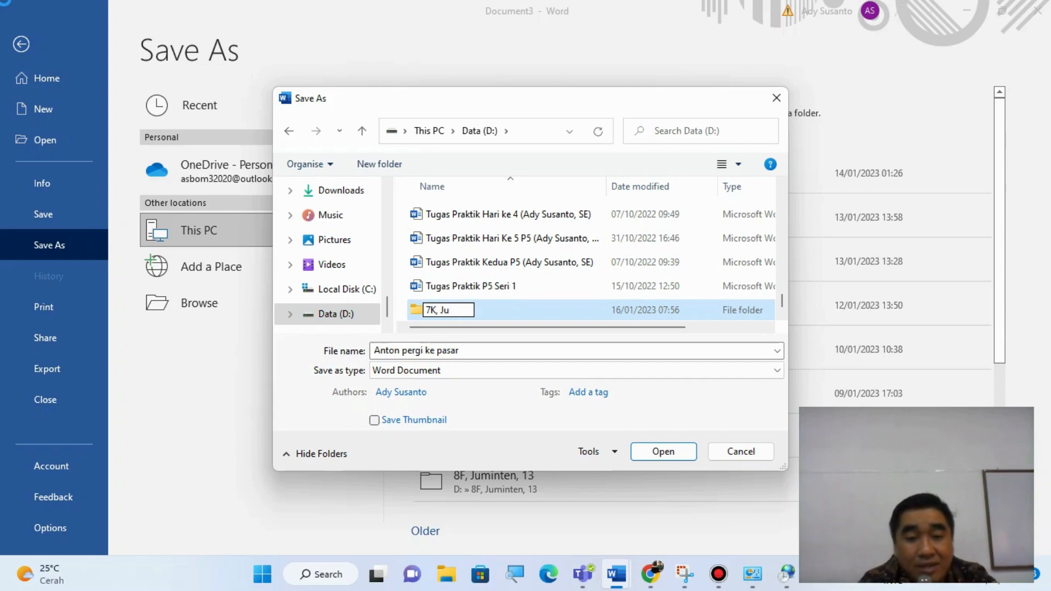
type("minten,")
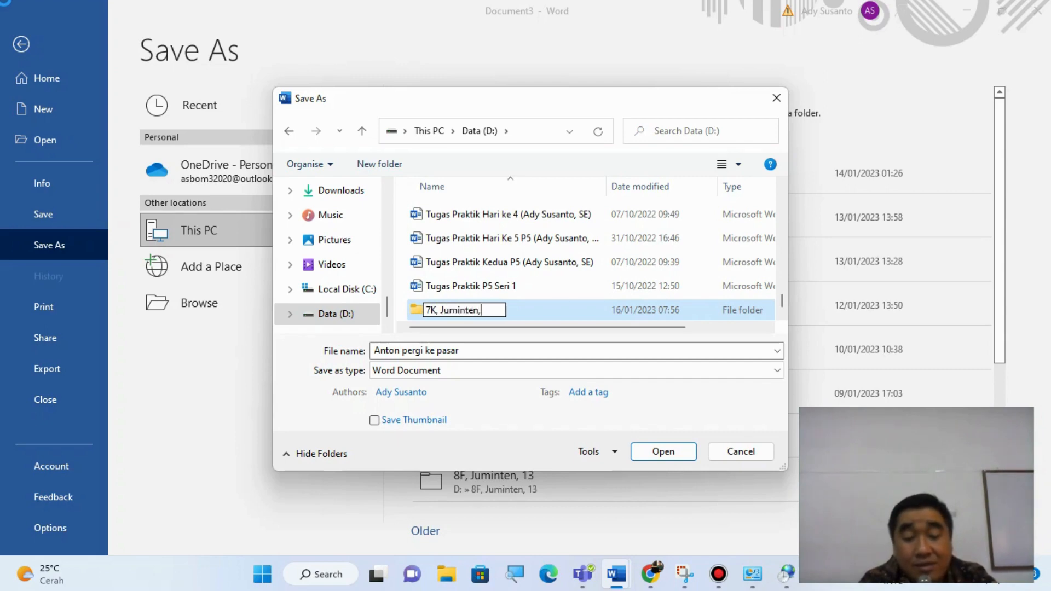
type(" 13")
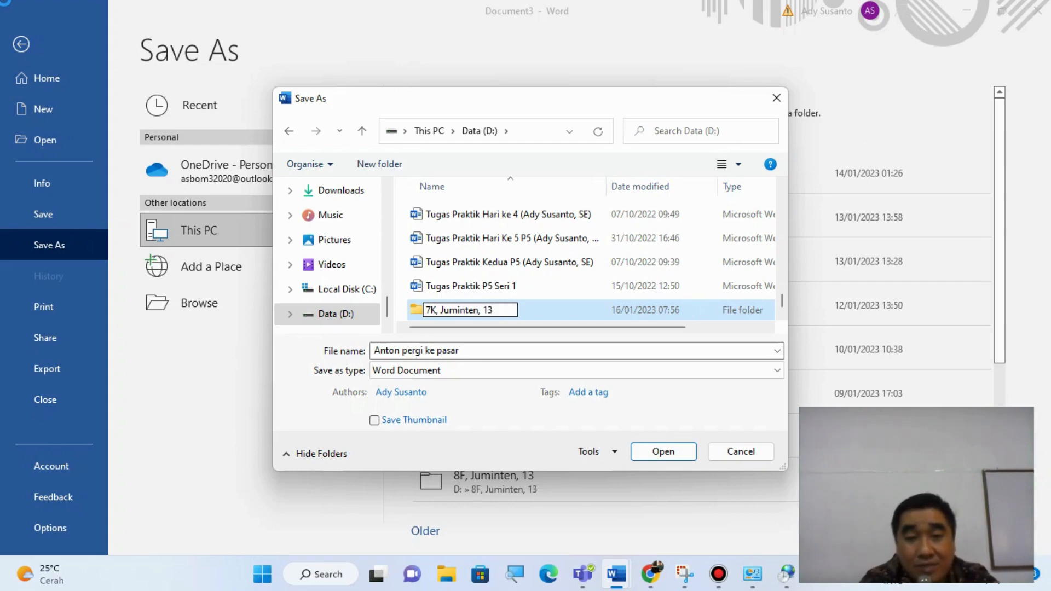
key("Return")
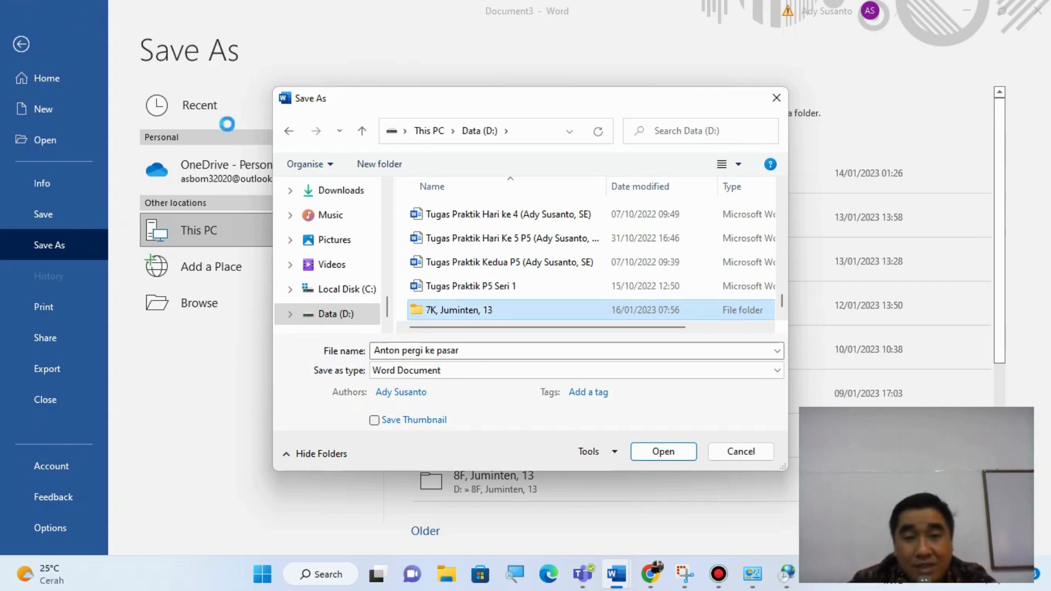
left_click(660, 452)
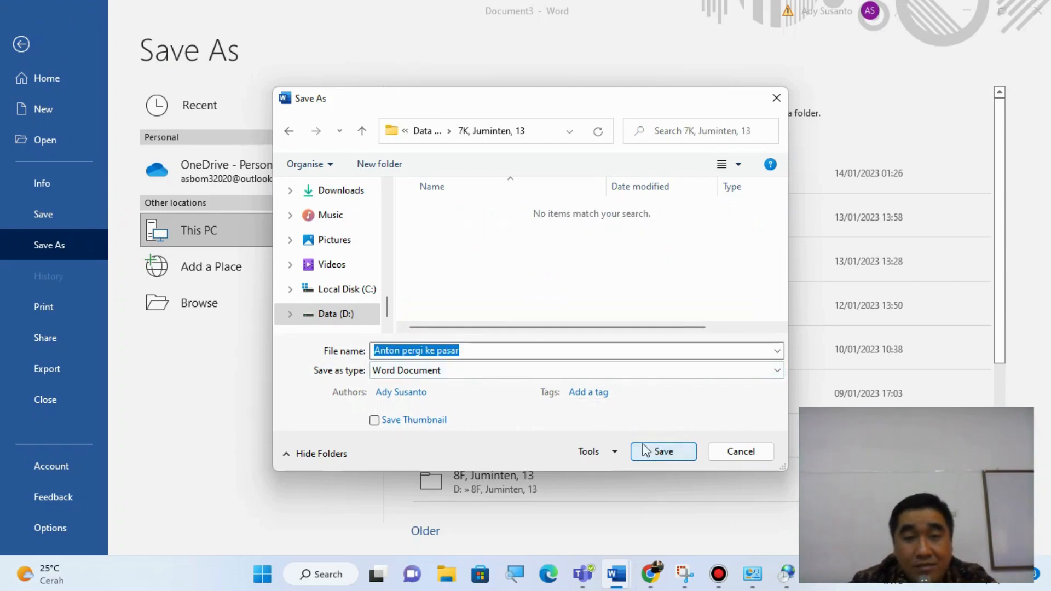
- Name the file "Latihan Praktik Pengenalan Microsoft Word" and save it as a Word Document in the new folder
left_click(486, 351)
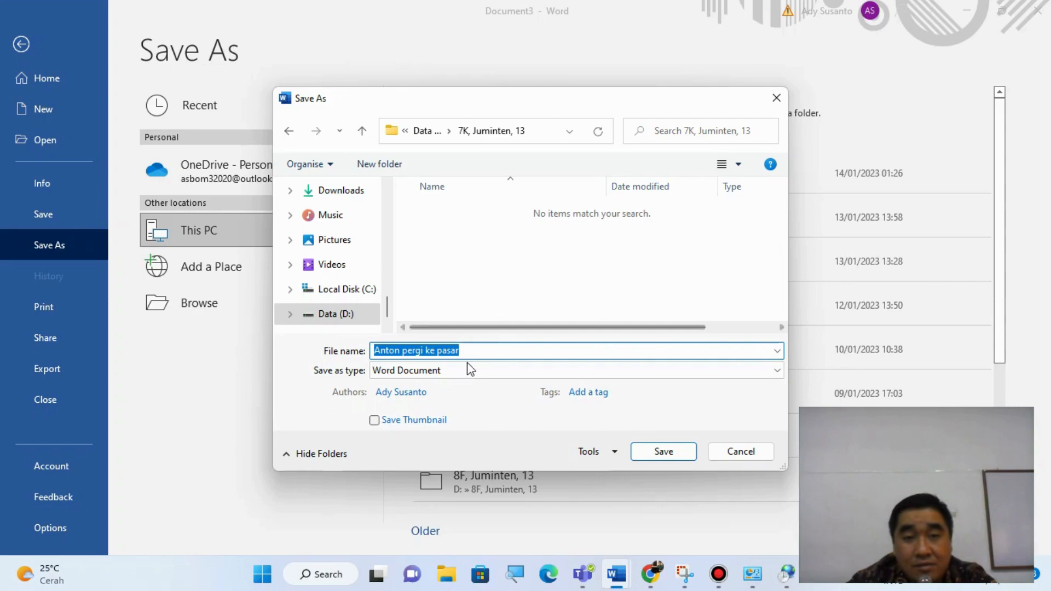
left_click(463, 353)
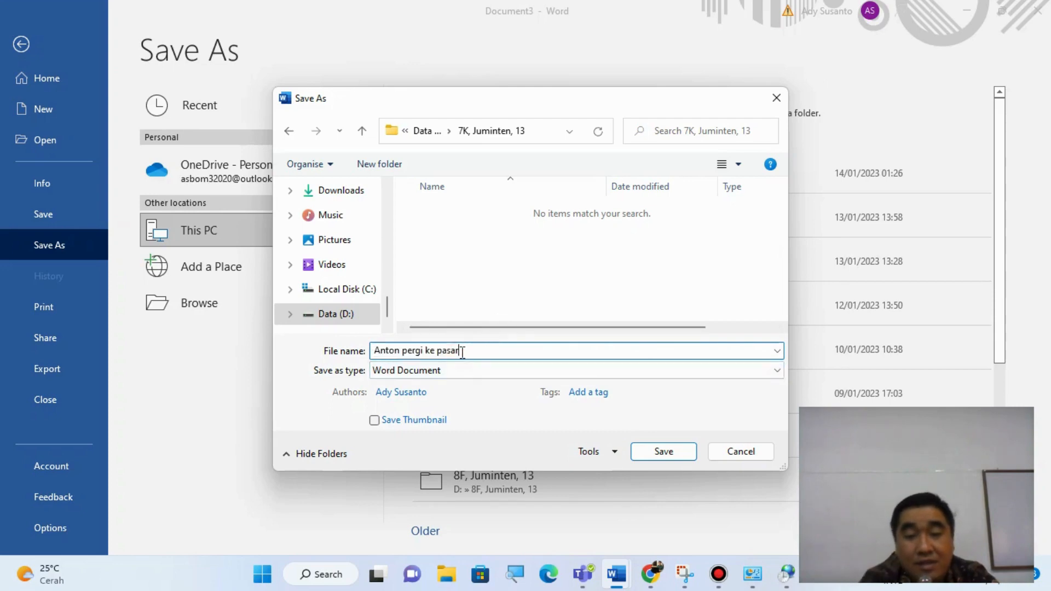
key("BackSpace")
key("BackSpace")
key("BackSpace")
key("BackSpace")
key("BackSpace")
key("BackSpace")
key("BackSpace")
key("BackSpace")
key("BackSpace")
key("BackSpace")
key("BackSpace")
key("BackSpace")
key("BackSpace")
key("BackSpace")
key("BackSpace")
key("BackSpace")
key("BackSpace")
key("BackSpace")
key("BackSpace")
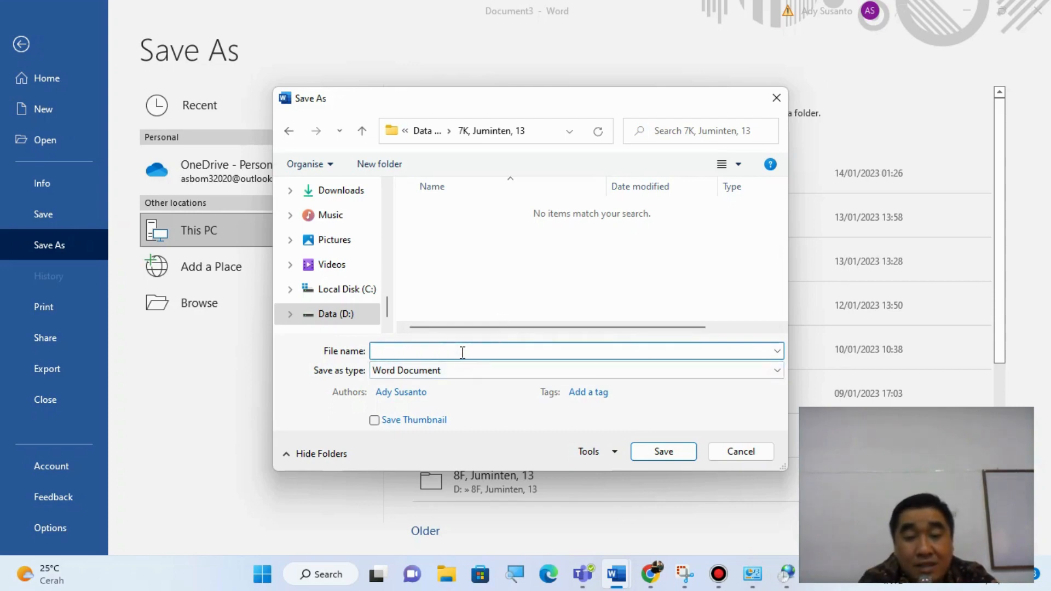
type("Latihan P")
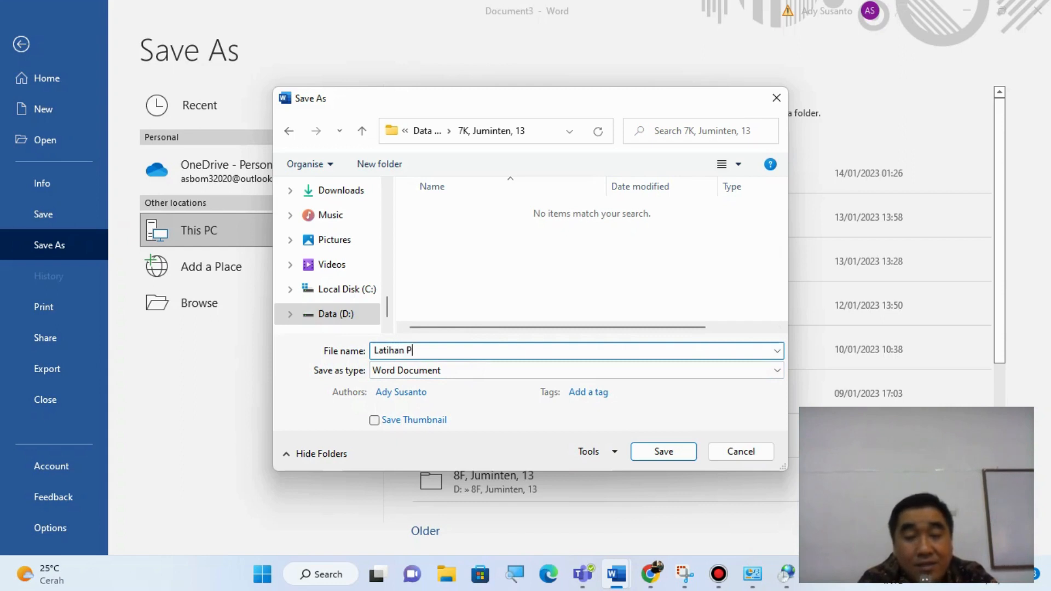
type("raktik")
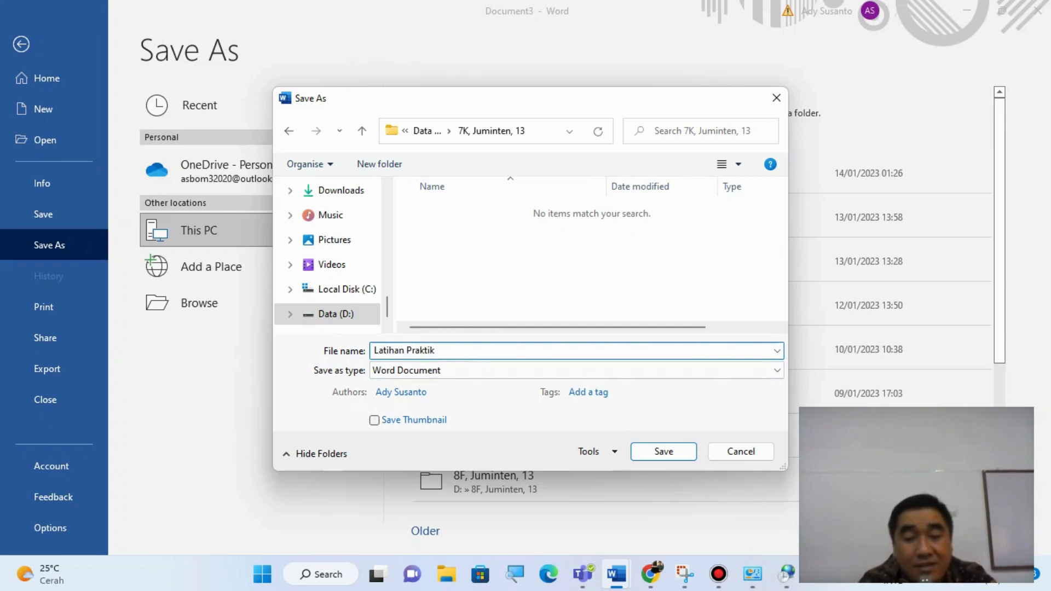
type(" Pengenal")
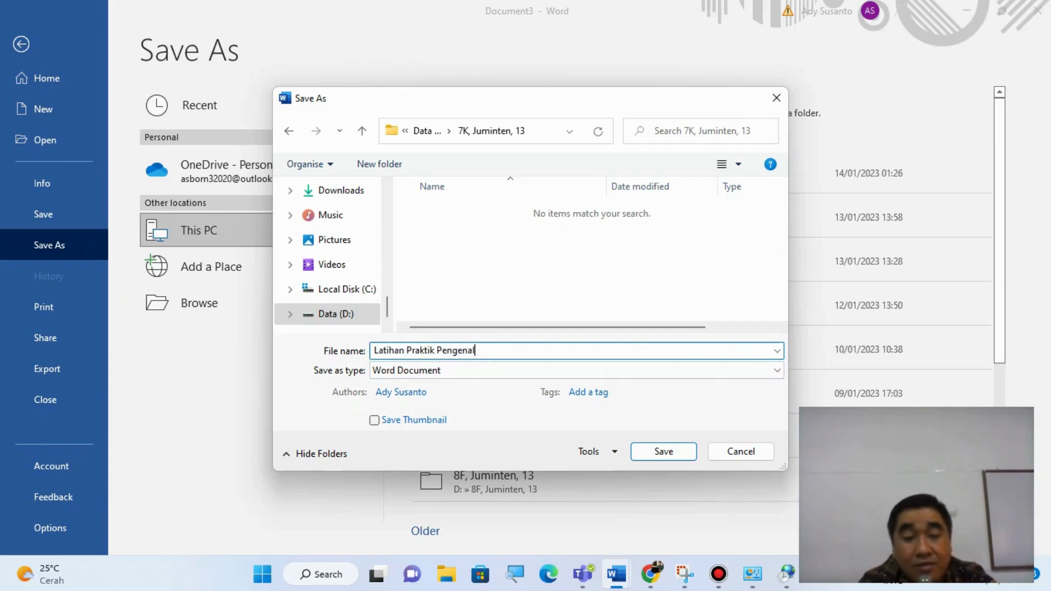
type("an Microsoft Word")
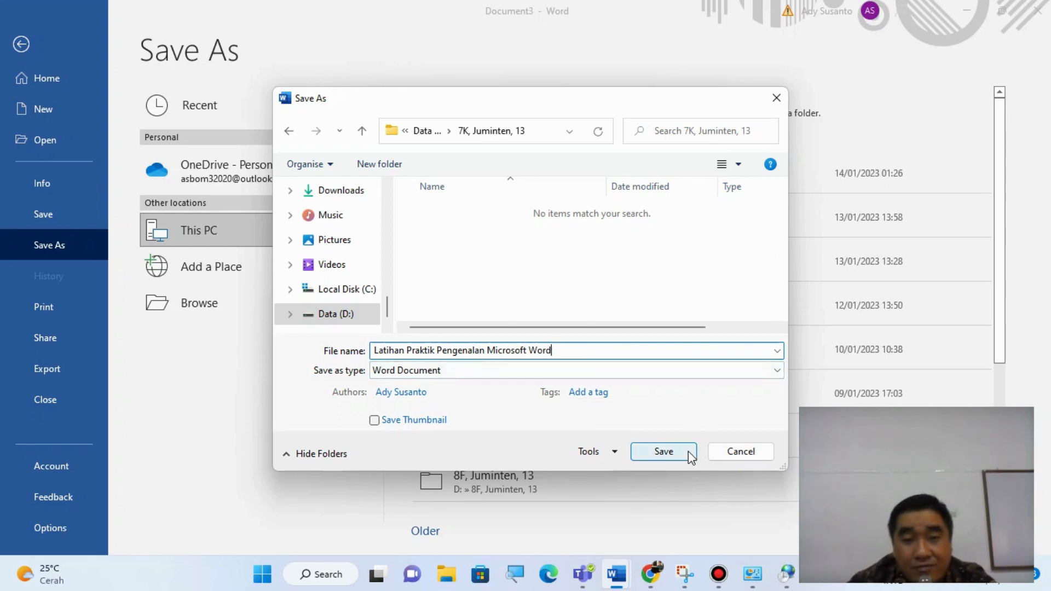
left_click(688, 451)
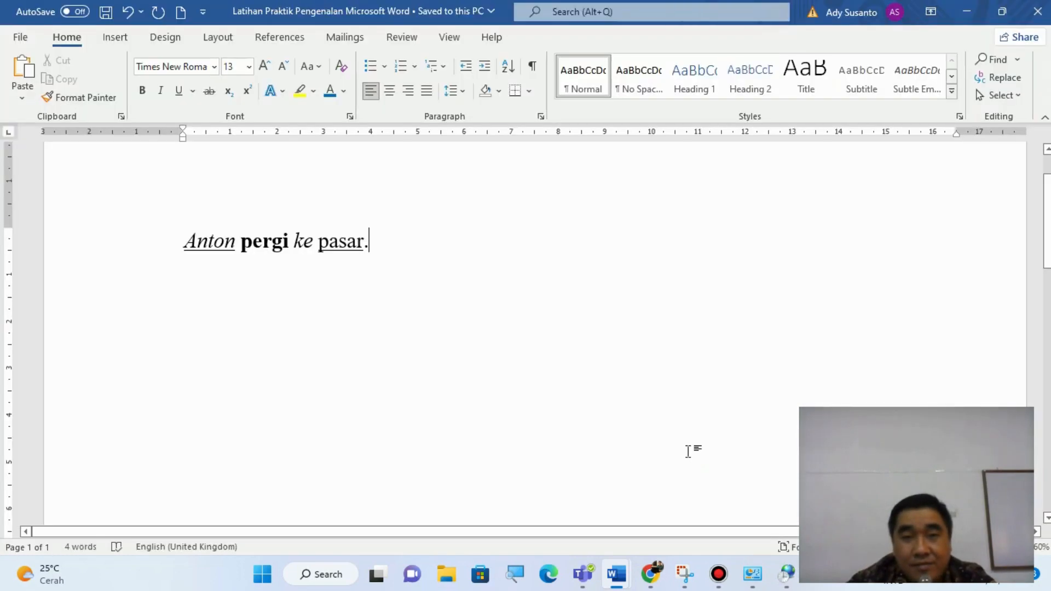